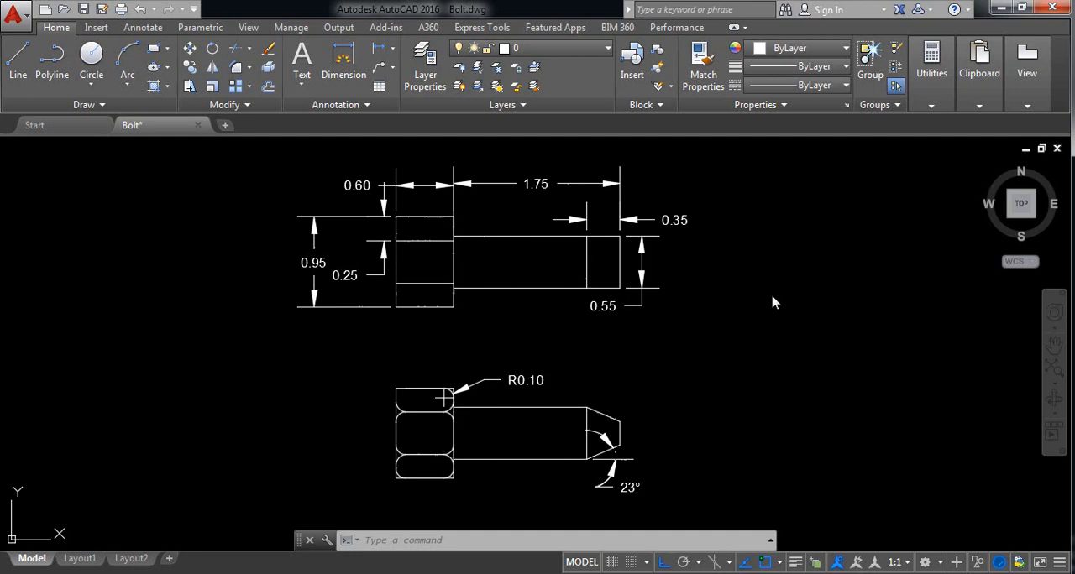
pyautogui.scroll(-2, 774, 302)
pyautogui.scroll(3, 737, 307)
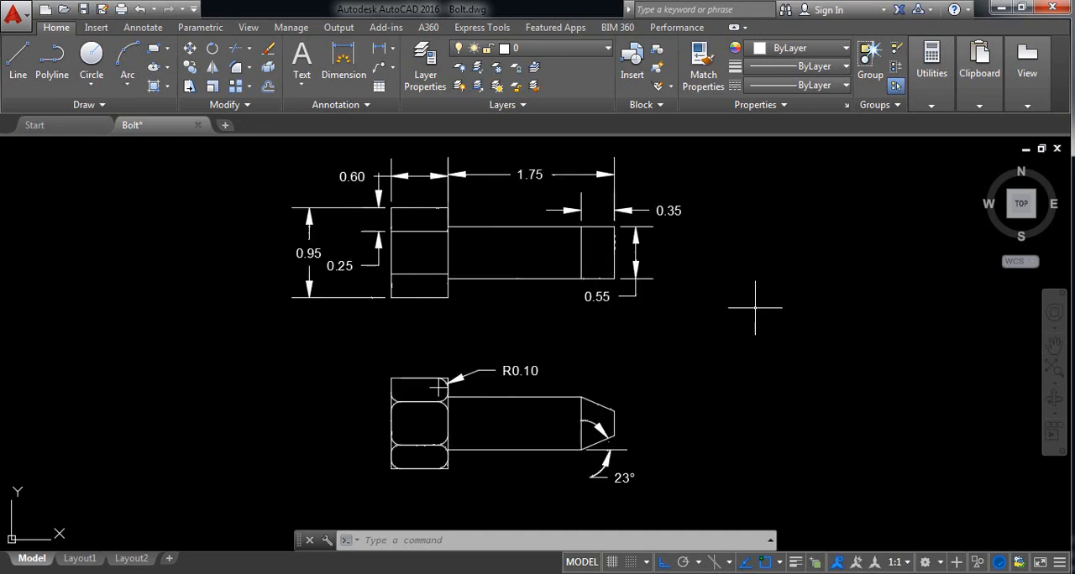
pyautogui.moveTo(737, 307); pyautogui.dragTo(7, 328, button='middle')
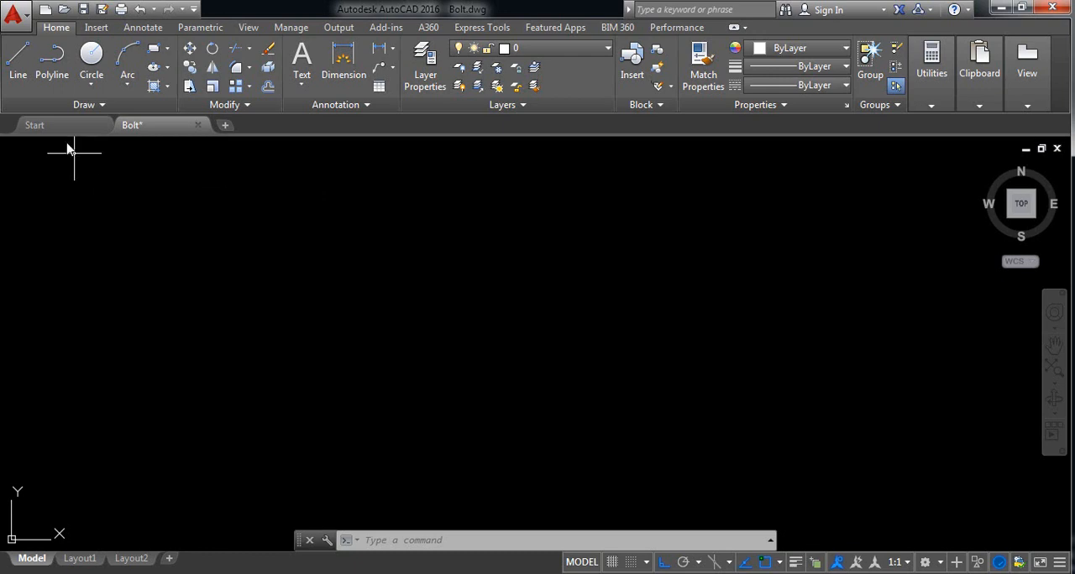
pyautogui.click(442, 246)
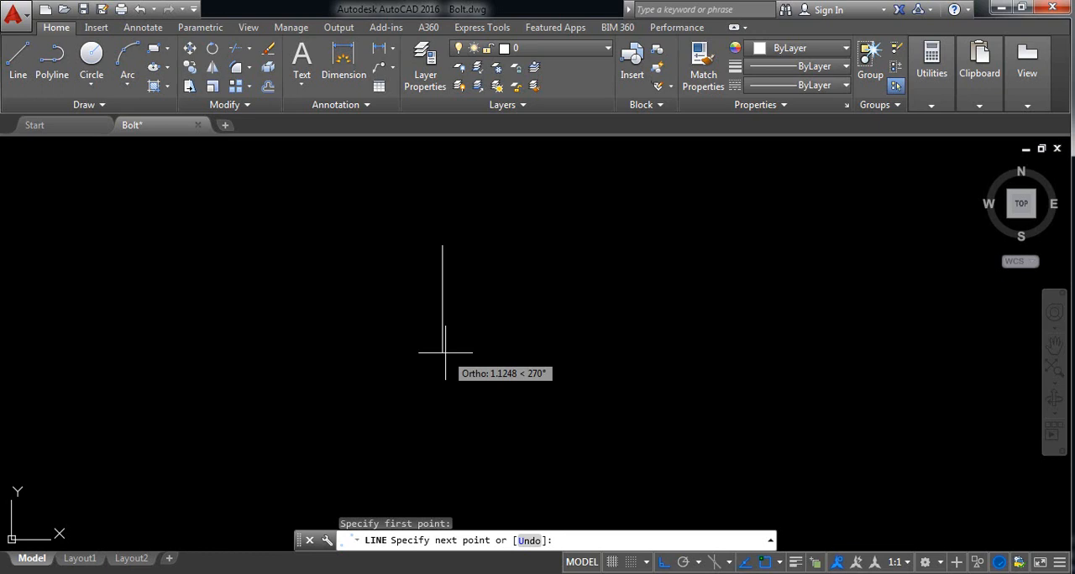
pyautogui.write('95')
pyautogui.press('Return')
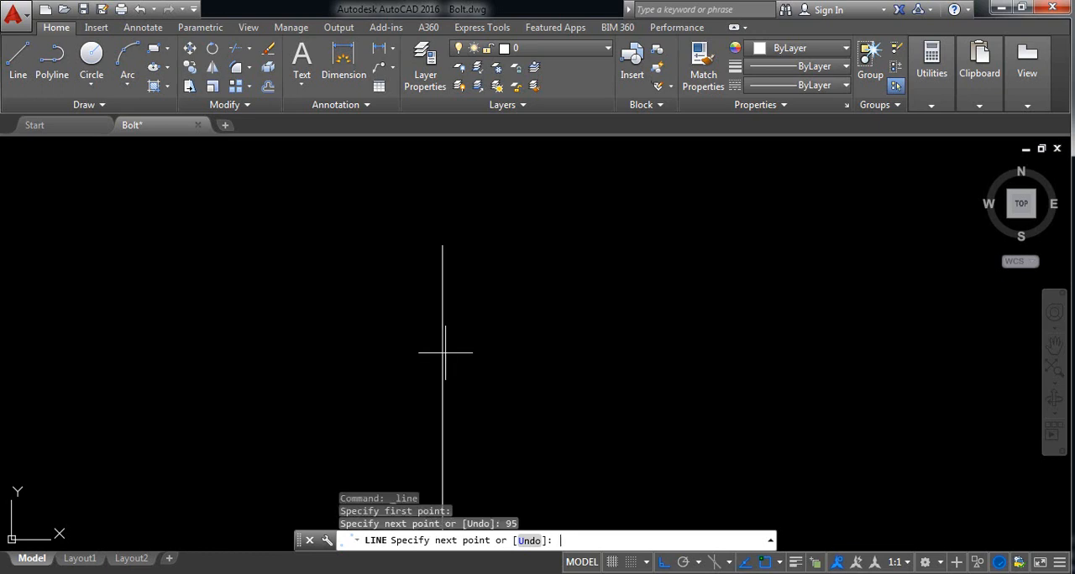
pyautogui.scroll(-2, 424, 403)
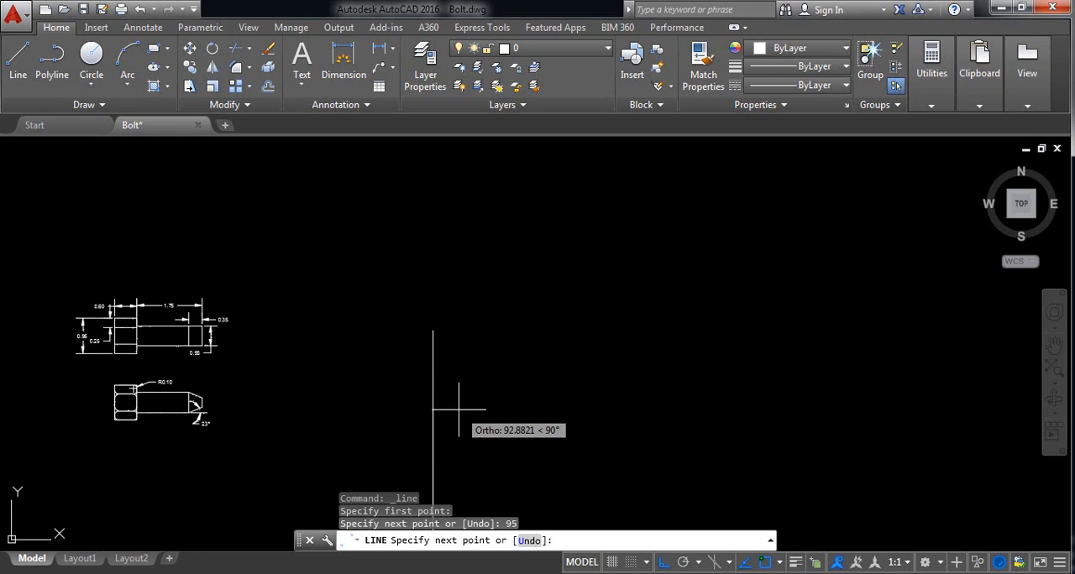
pyautogui.press('Escape')
pyautogui.press('Escape')
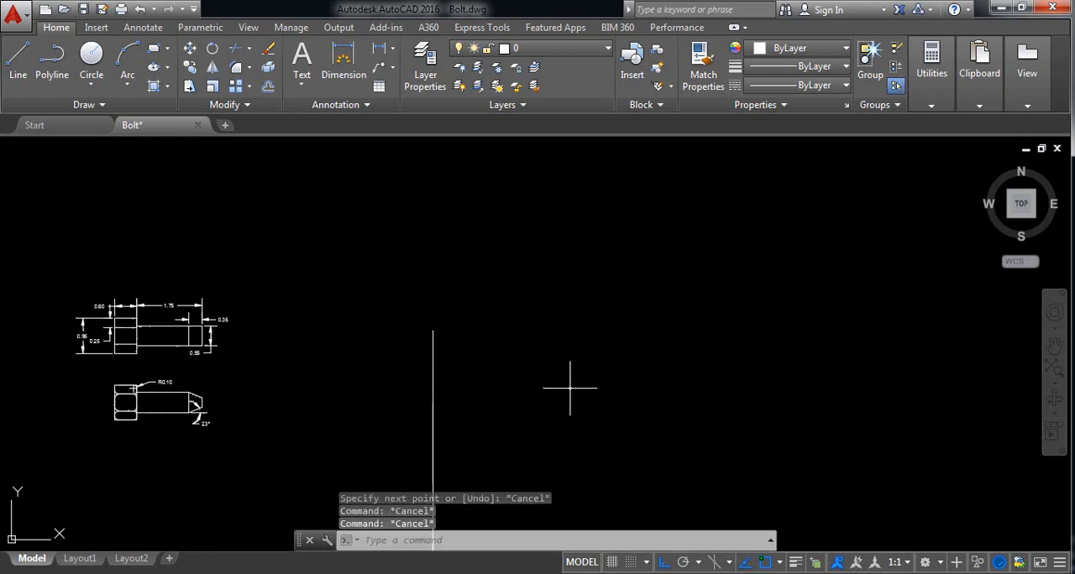
pyautogui.hotkey('ctrl', 'z')
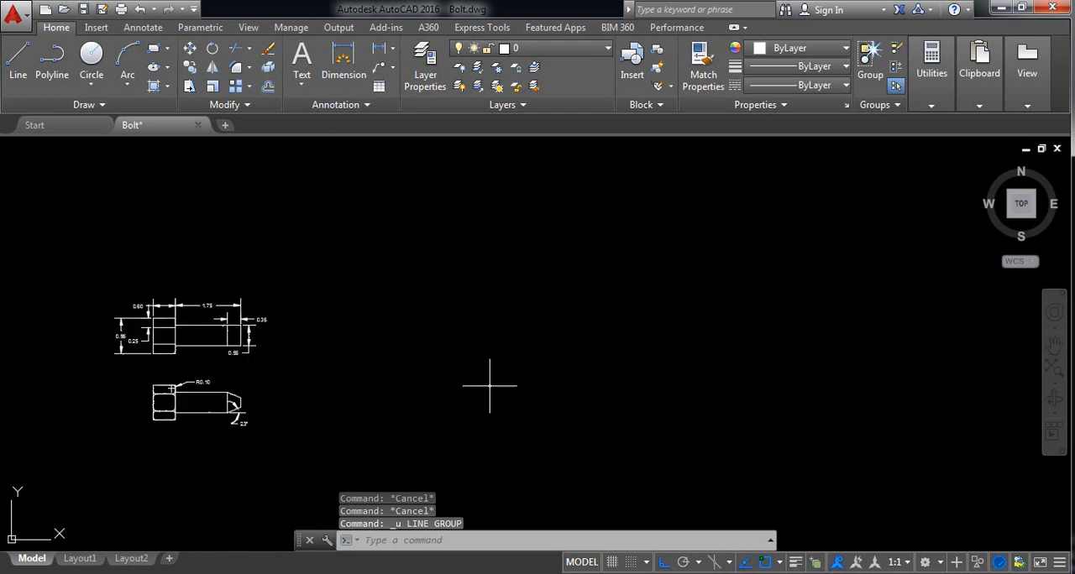
# Step: Erase both dimensioned bolt views from the drawing
pyautogui.moveTo(492, 384); pyautogui.dragTo(479, 378, button='middle')
pyautogui.click(378, 433)
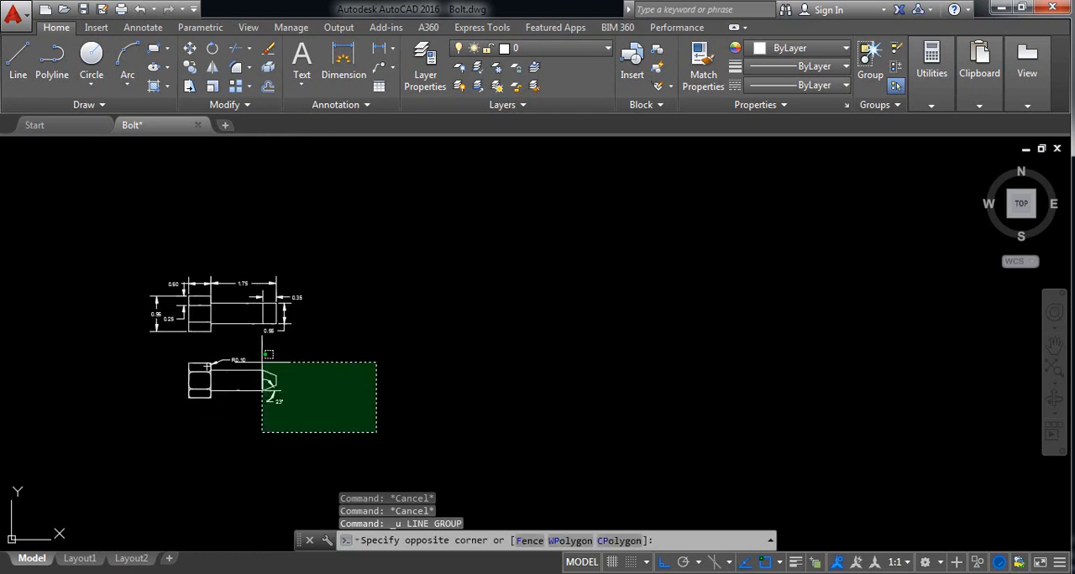
pyautogui.click(82, 250)
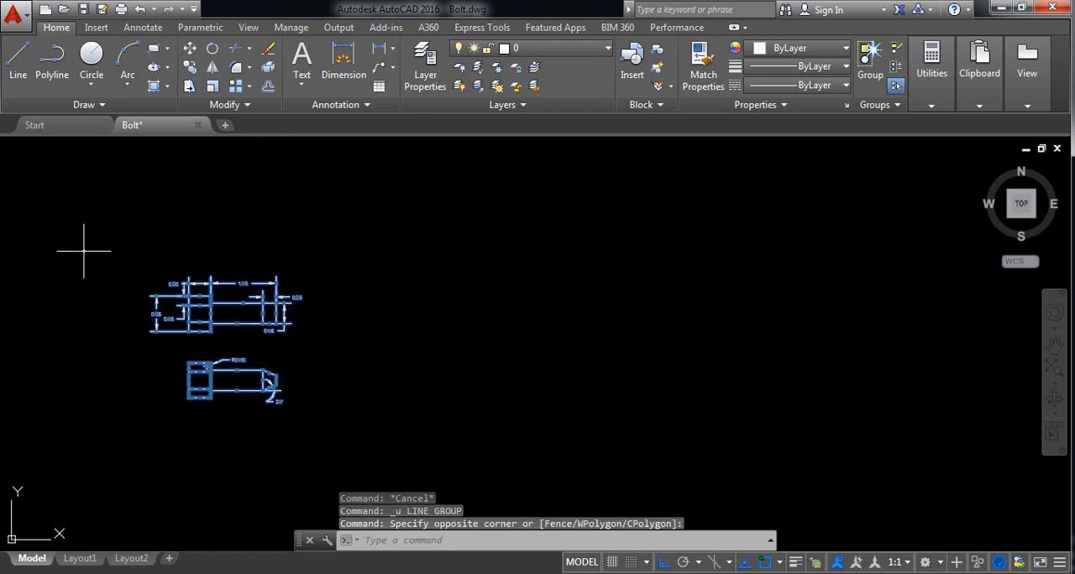
pyautogui.press('Delete')
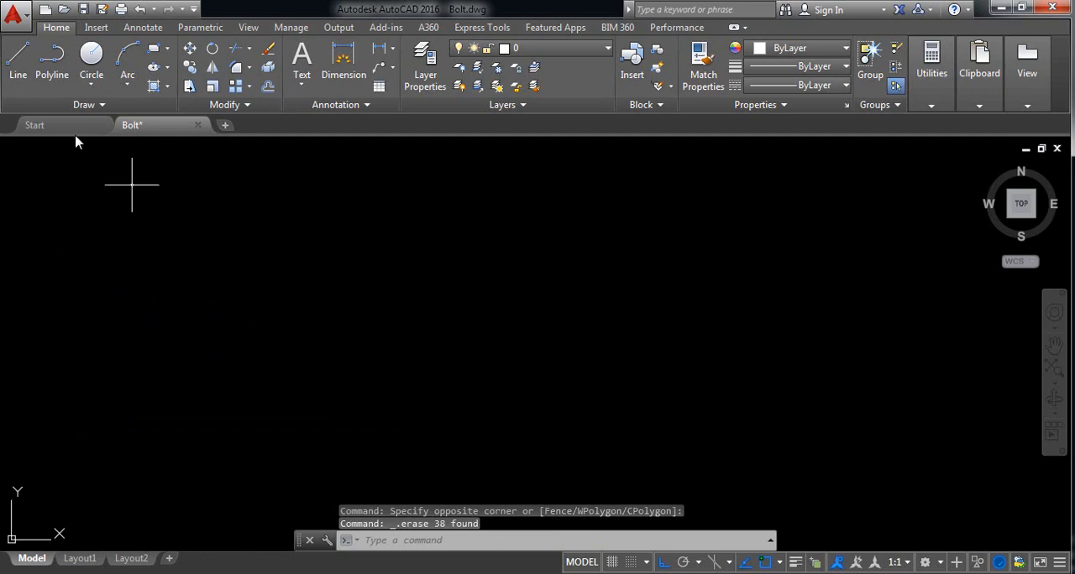
# Step: Draw a vertical line 95 units long upward from a free point in the empty drawing area
pyautogui.click(18, 59)
pyautogui.click(428, 368)
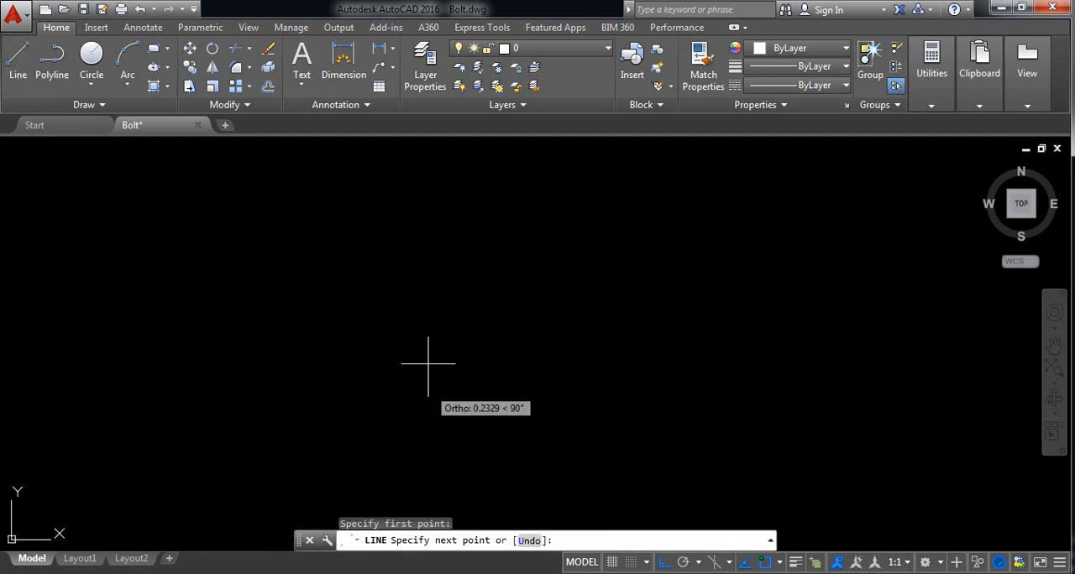
pyautogui.write('95')
pyautogui.press('Return')
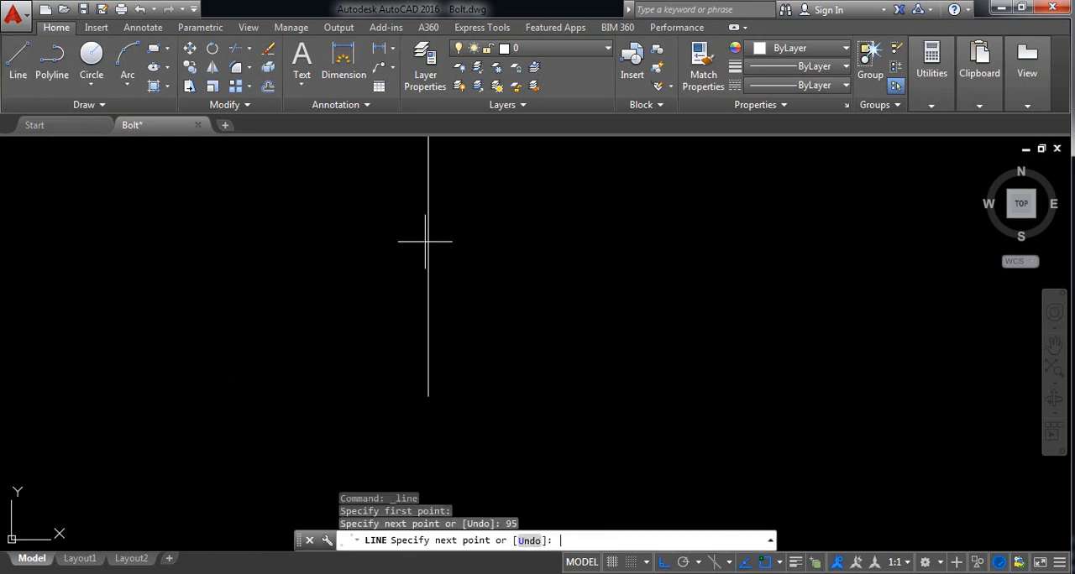
pyautogui.scroll(-1, 446, 314)
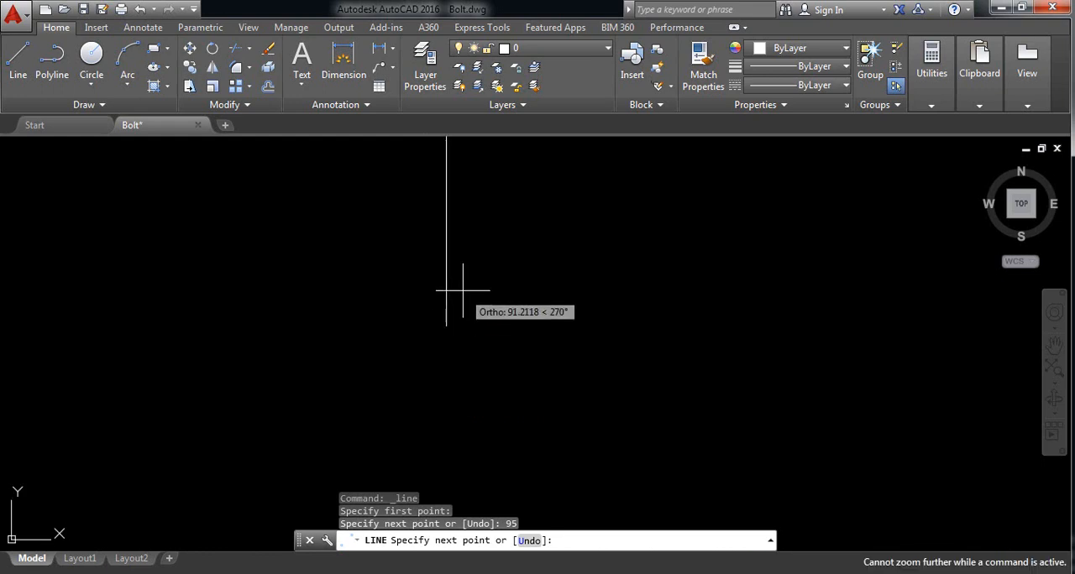
pyautogui.moveTo(445, 359); pyautogui.dragTo(441, 432, button='middle')
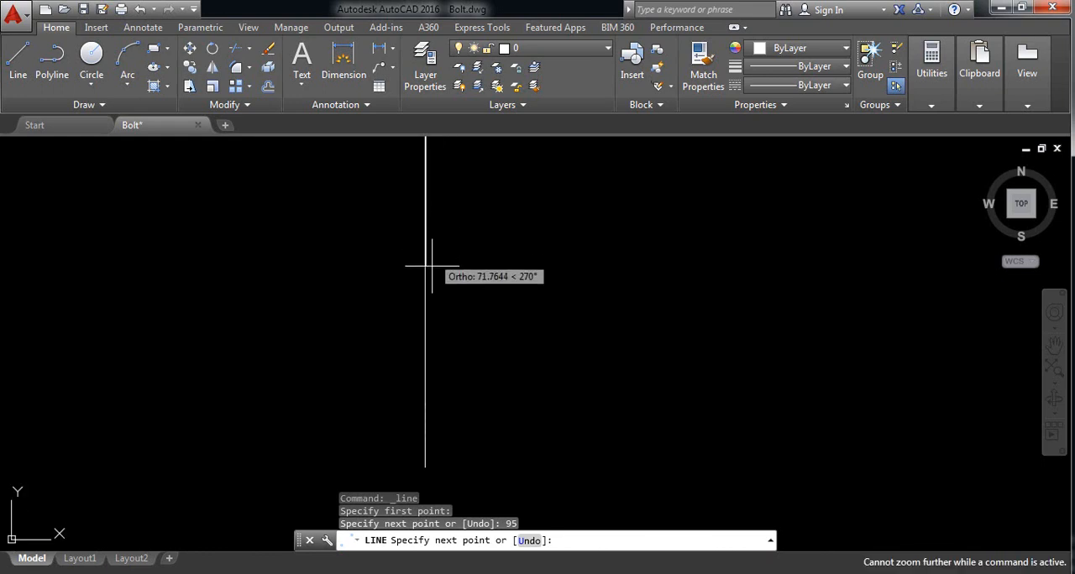
pyautogui.press('Escape')
pyautogui.middleClick(540, 372)
pyautogui.middleClick(540, 372)
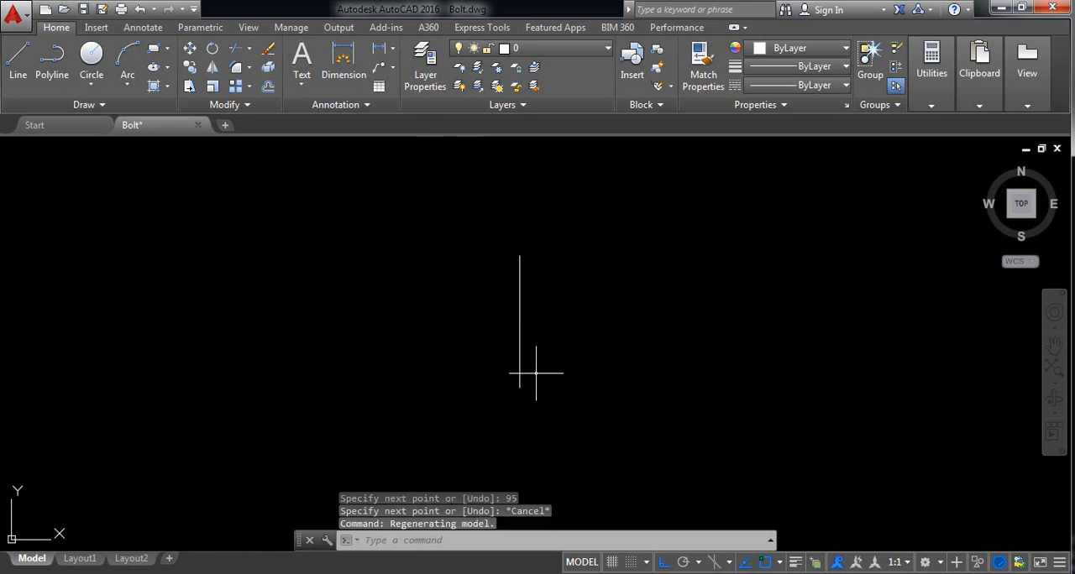
pyautogui.scroll(1, 528, 271)
pyautogui.moveTo(527, 271); pyautogui.dragTo(461, 243, button='middle')
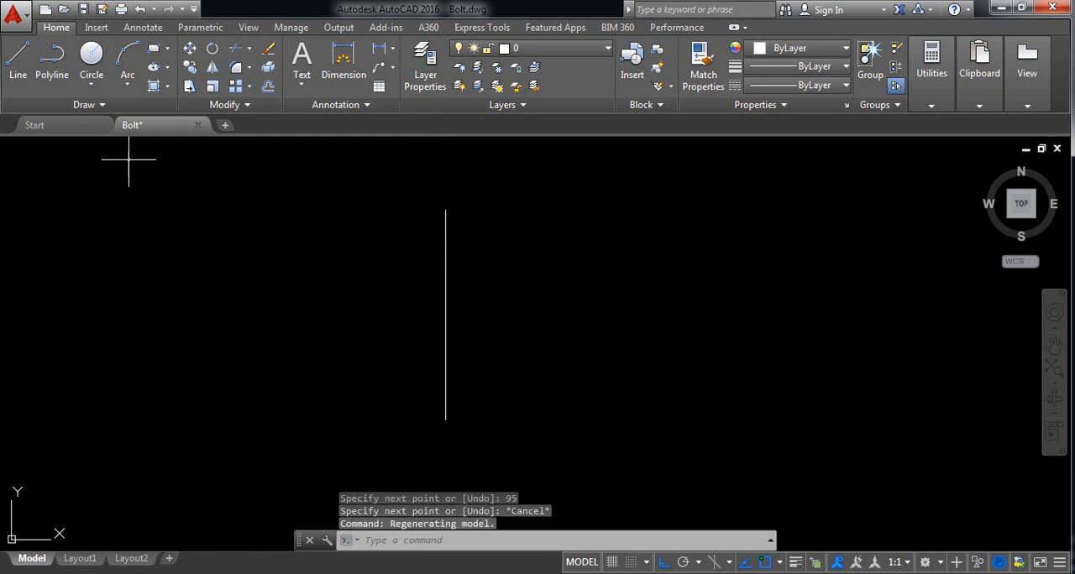
# Step: Draw a horizontal line 60 units long to the right from the vertical line's upper end
pyautogui.click(25, 76)
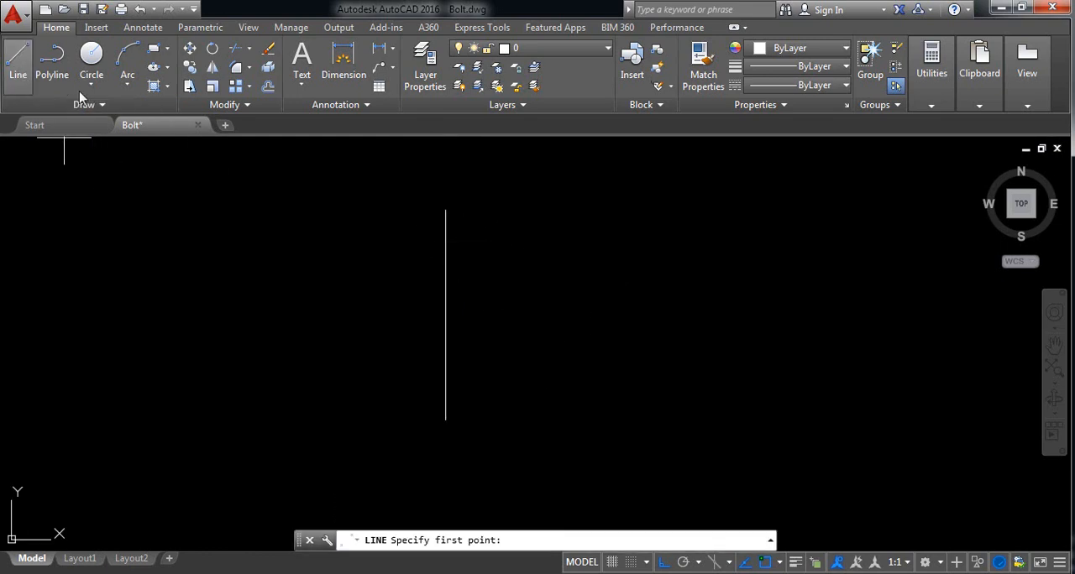
pyautogui.click(445, 209)
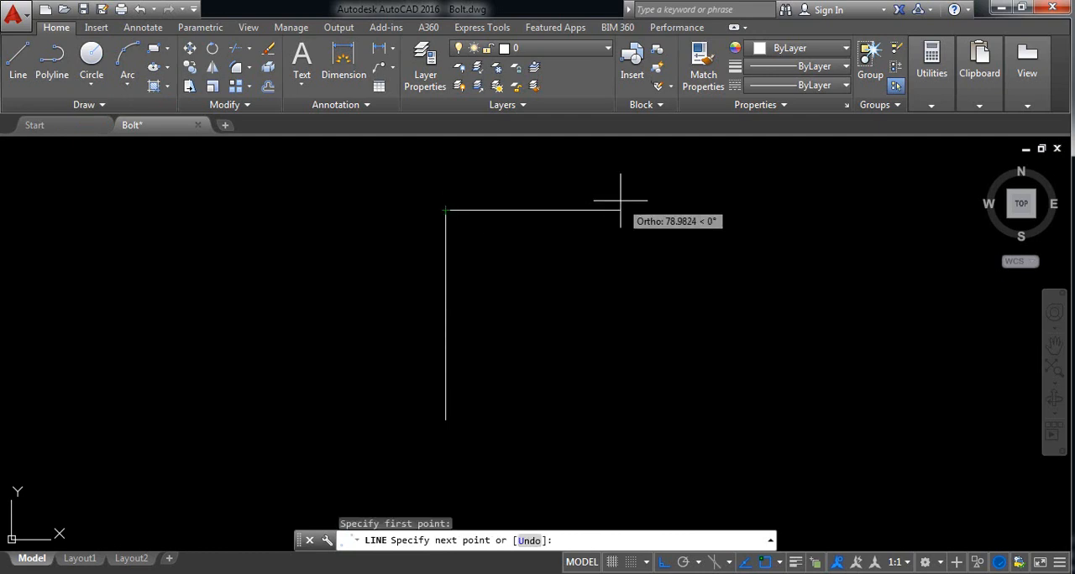
pyautogui.write('60')
pyautogui.press('Return')
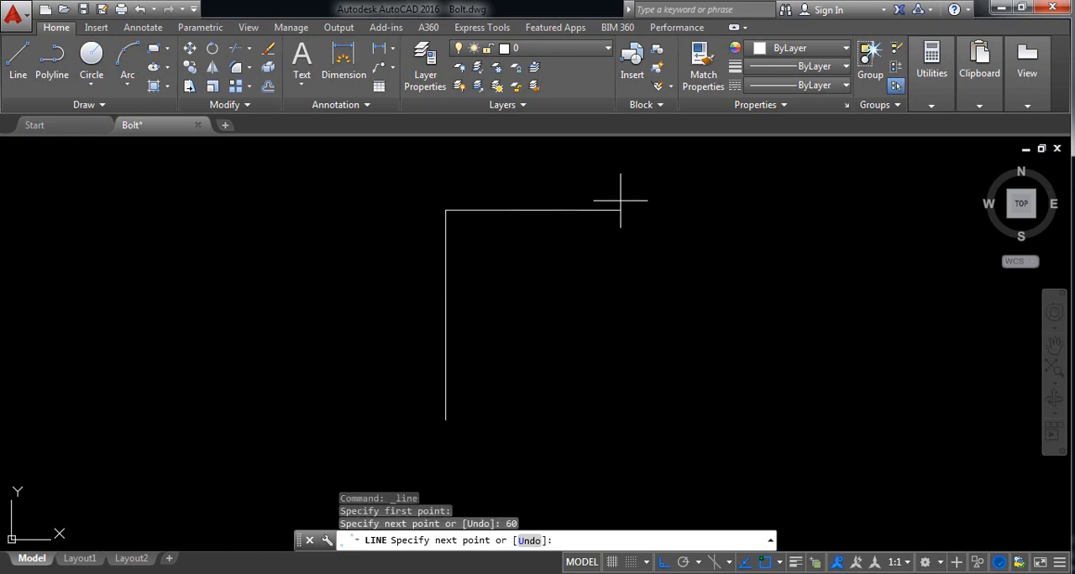
pyautogui.write('20')
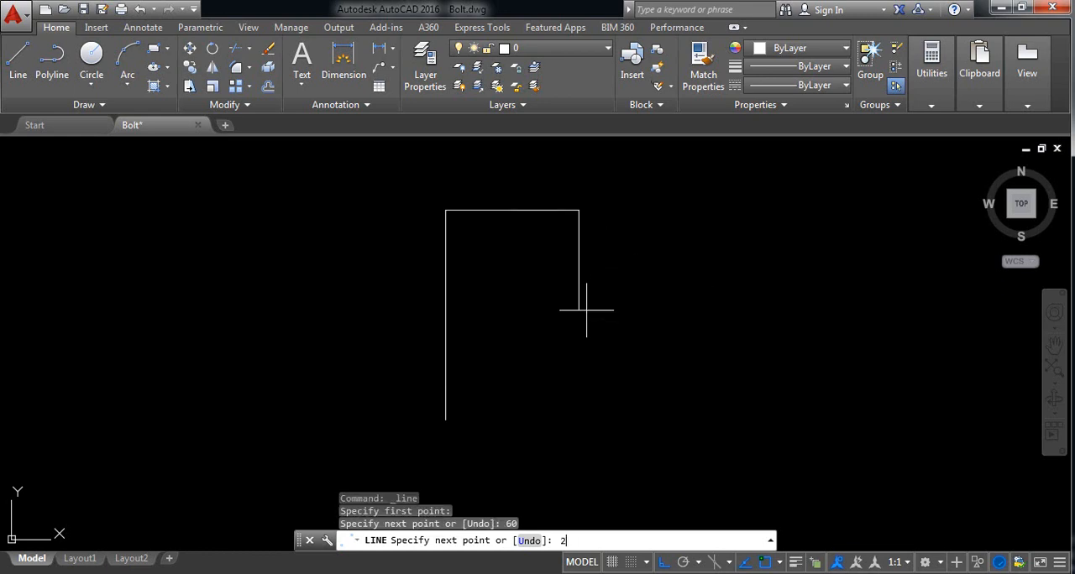
pyautogui.press('Return')
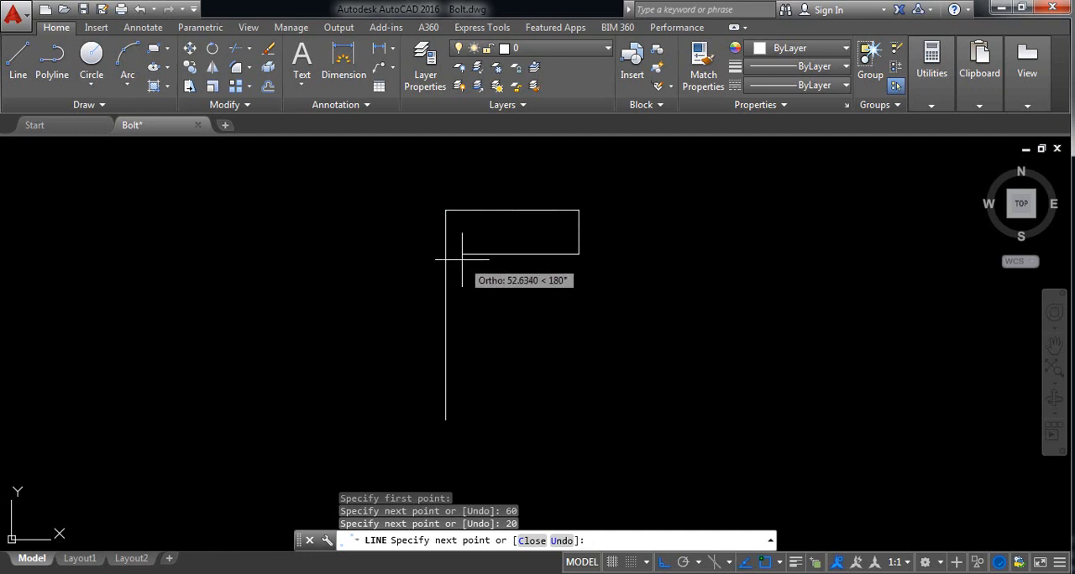
pyautogui.press('Escape')
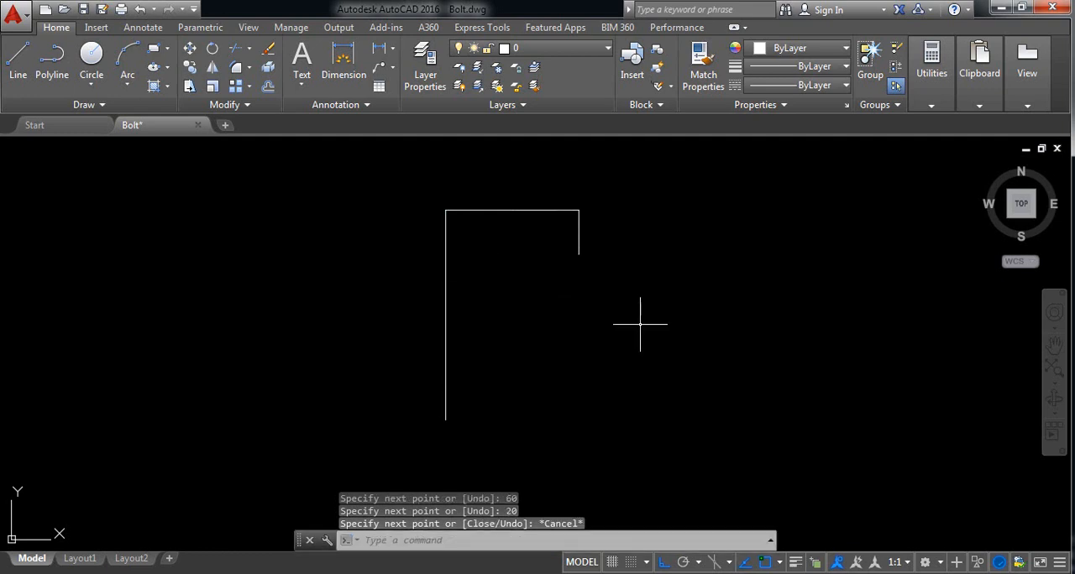
pyautogui.click(642, 298)
pyautogui.click(551, 239)
pyautogui.press('Delete')
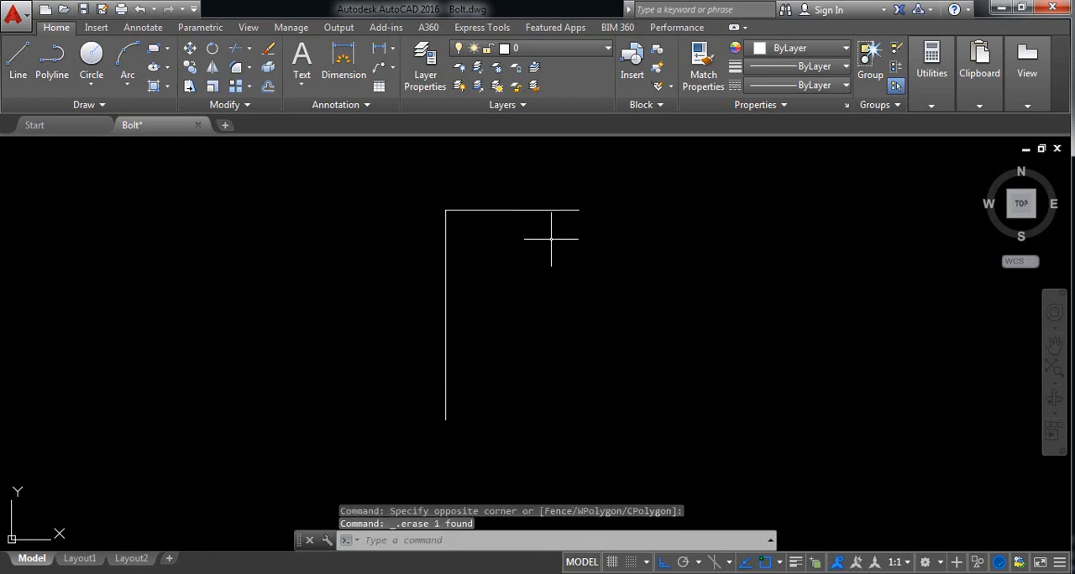
# Step: Draw a line 25 units down from the horizontal line's free end and continue it straight left to the 95-unit vertical line
pyautogui.click(19, 57)
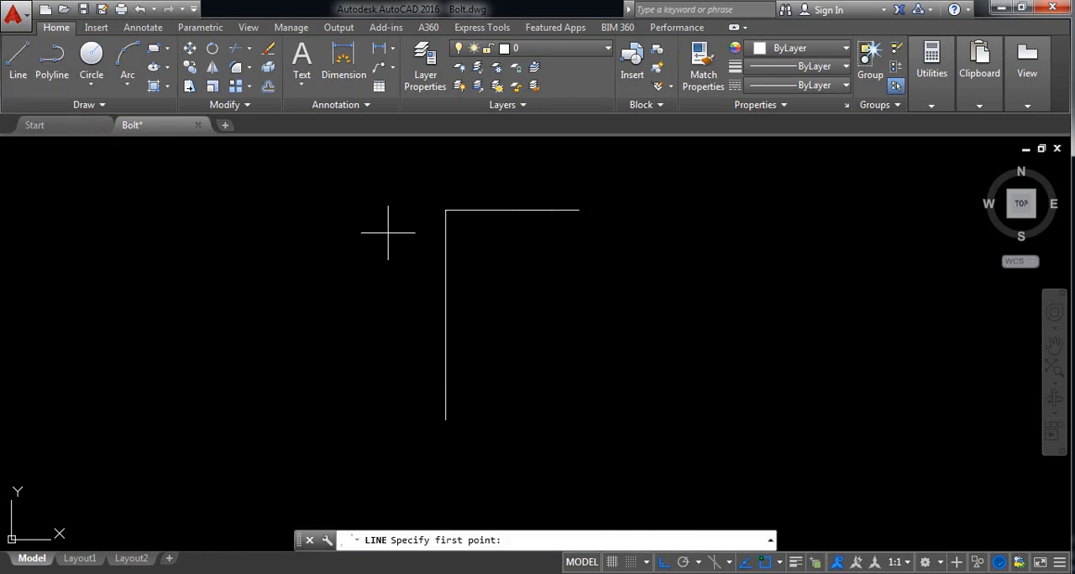
pyautogui.click(578, 210)
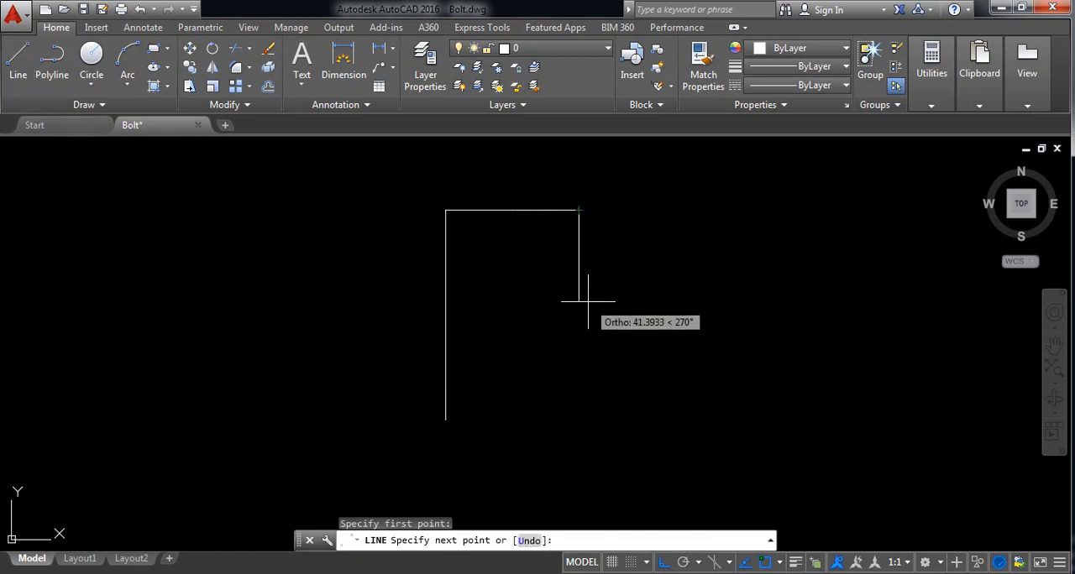
pyautogui.write('25')
pyautogui.press('Return')
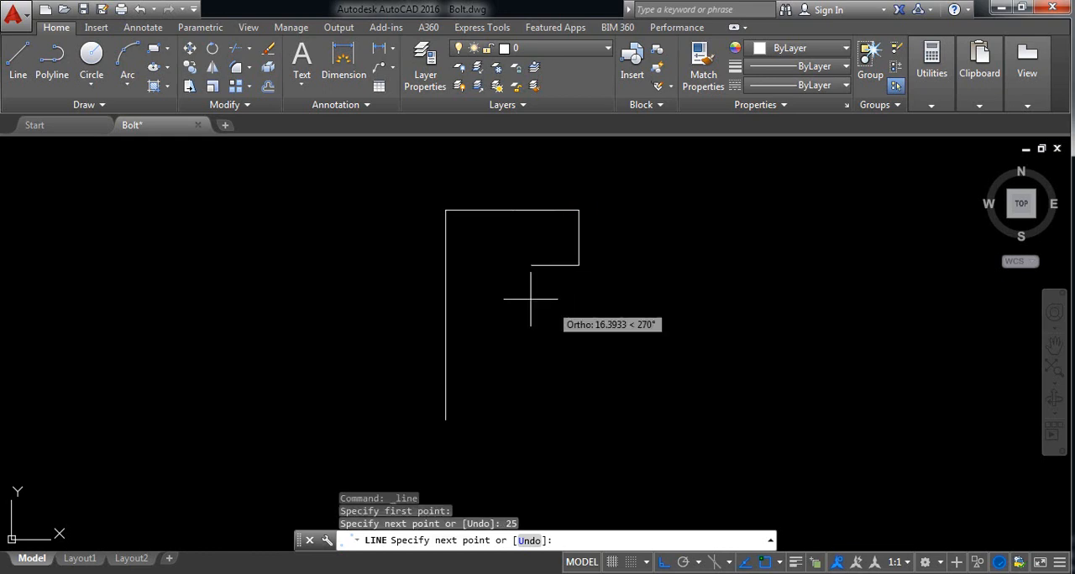
pyautogui.click(445, 266)
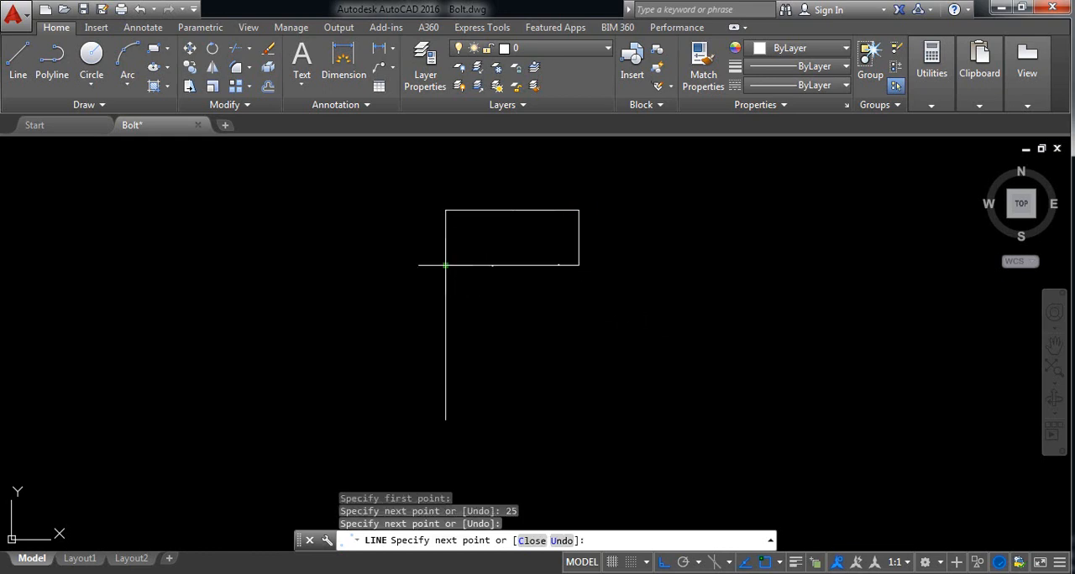
pyautogui.rightClick(445, 266)
pyautogui.click(490, 275)
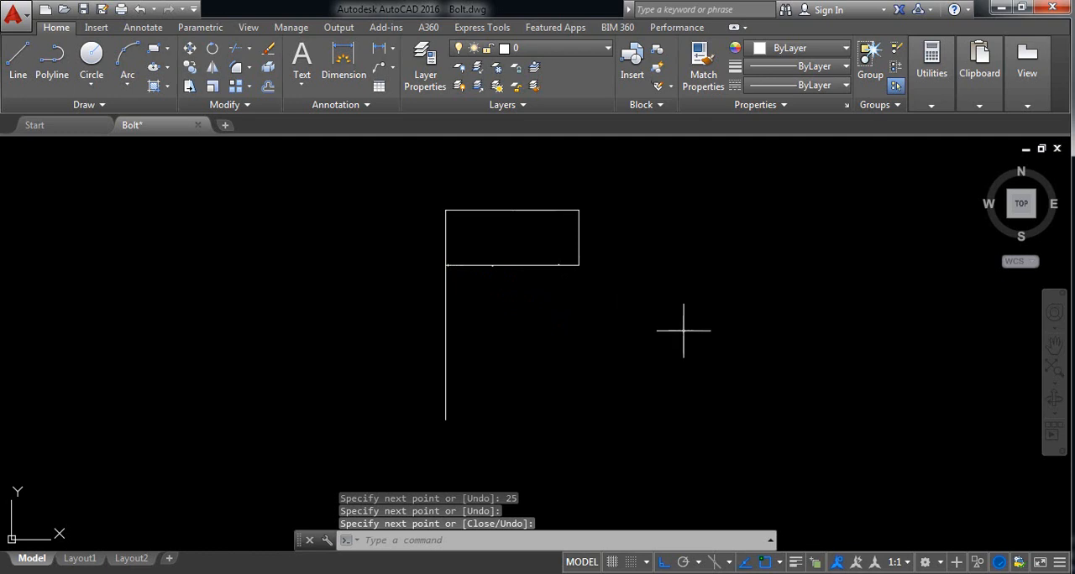
# Step: Draw connected lines from the vertical line's lower end: 60 units right, 25 units up, and straight back left to the vertical line
pyautogui.click(17, 57)
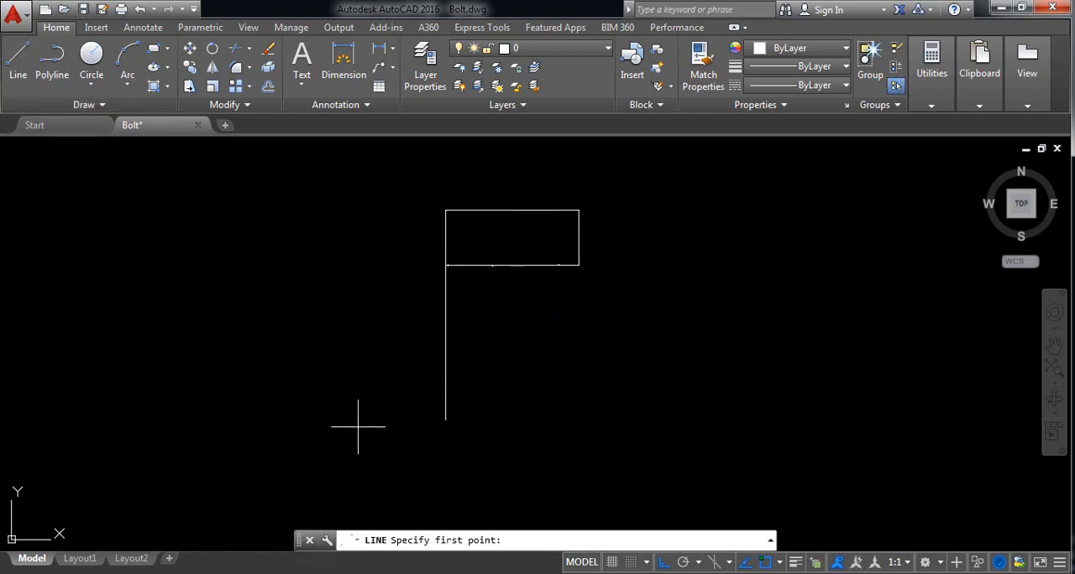
pyautogui.click(445, 419)
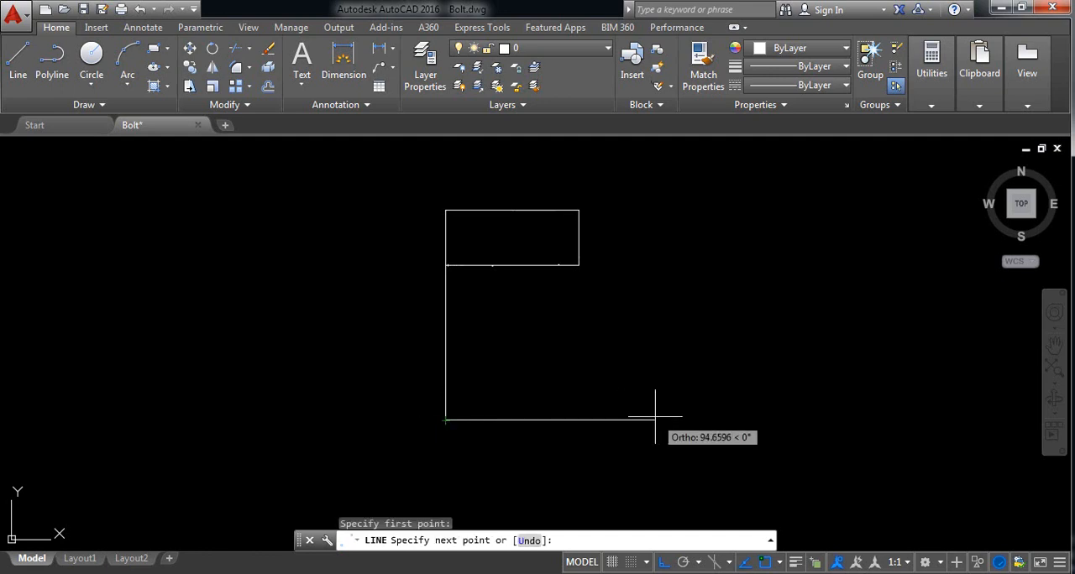
pyautogui.write('60')
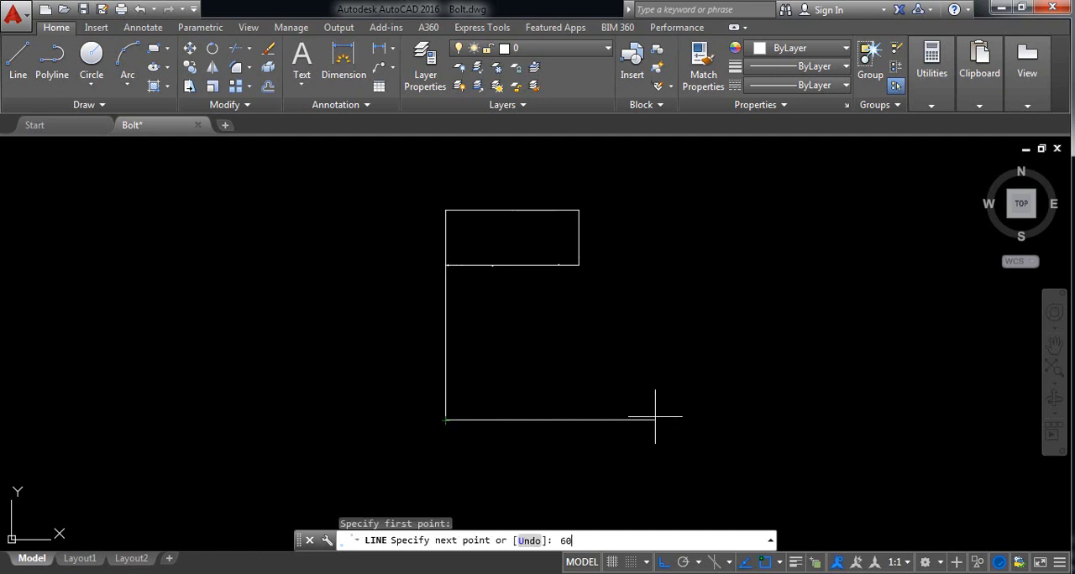
pyautogui.press('Return')
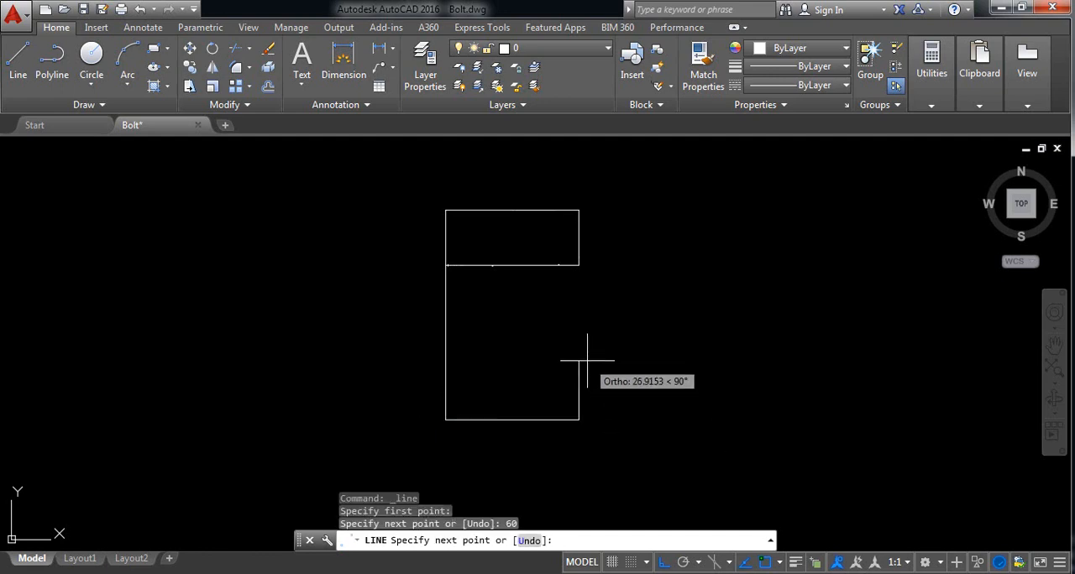
pyautogui.write('25')
pyautogui.press('Return')
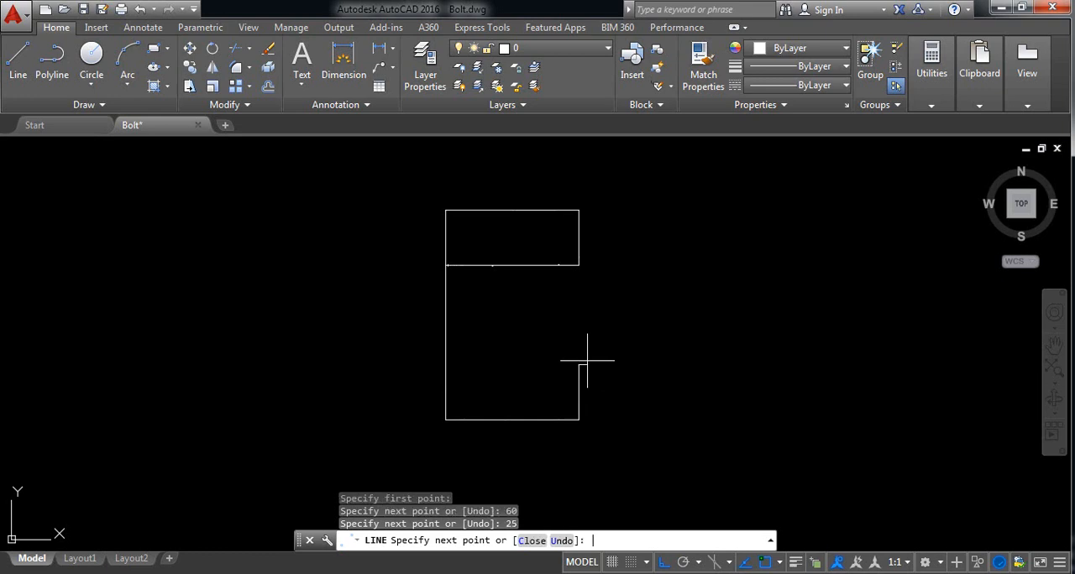
pyautogui.click(445, 364)
pyautogui.rightClick(445, 364)
pyautogui.click(480, 373)
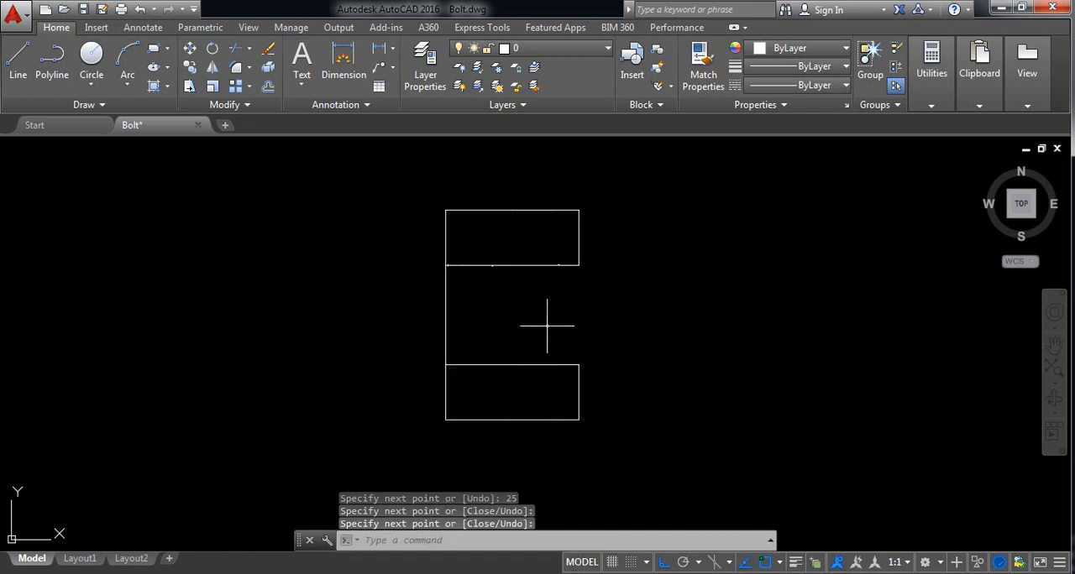
# Step: Draw a vertical line closing the head's open right side between the ends of the upper and lower bands
pyautogui.rightClick(548, 325)
pyautogui.click(581, 41)
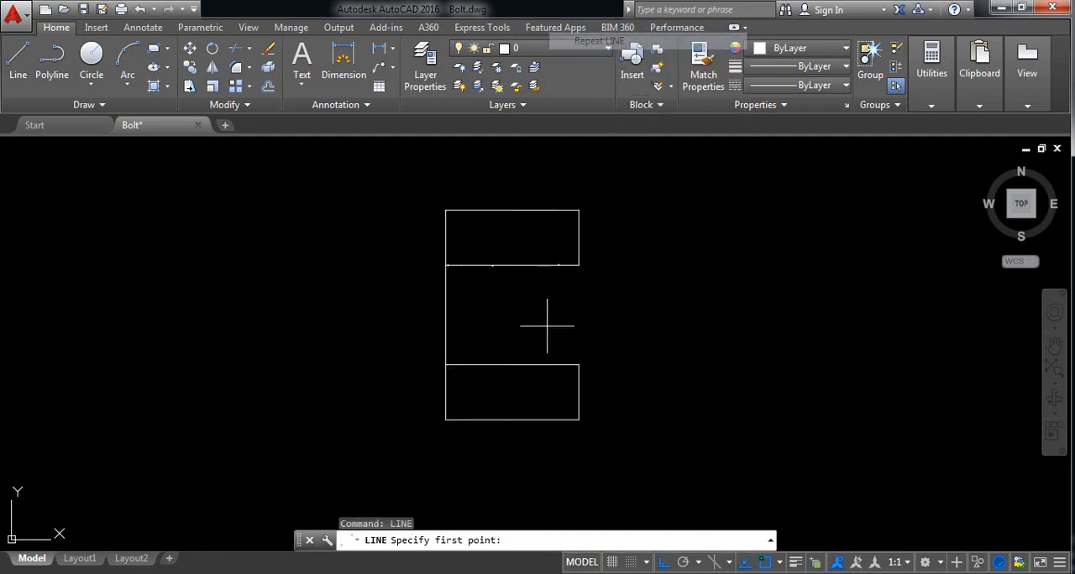
pyautogui.click(579, 265)
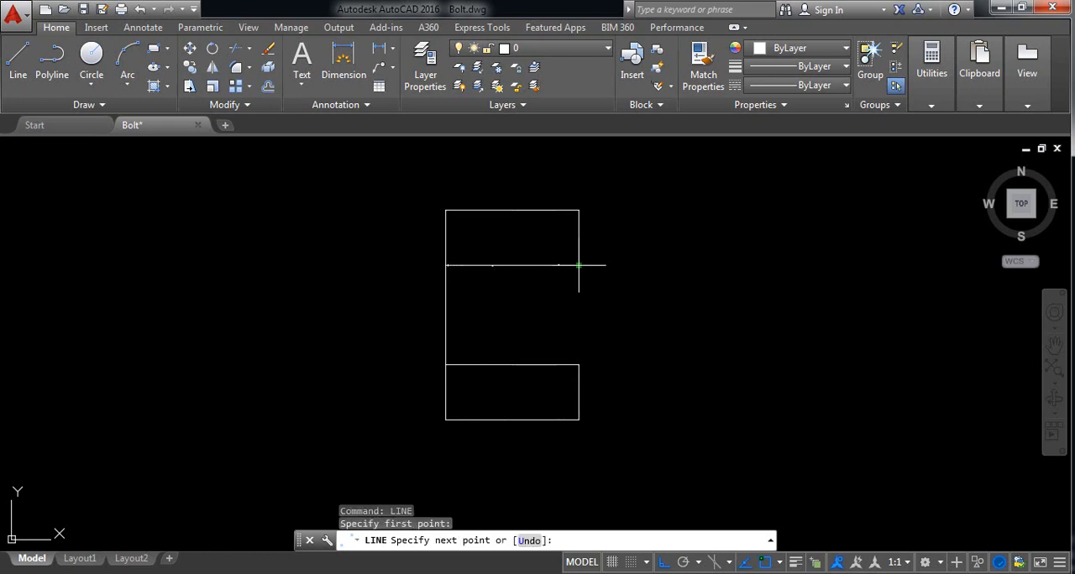
pyautogui.click(579, 364)
pyautogui.rightClick(579, 365)
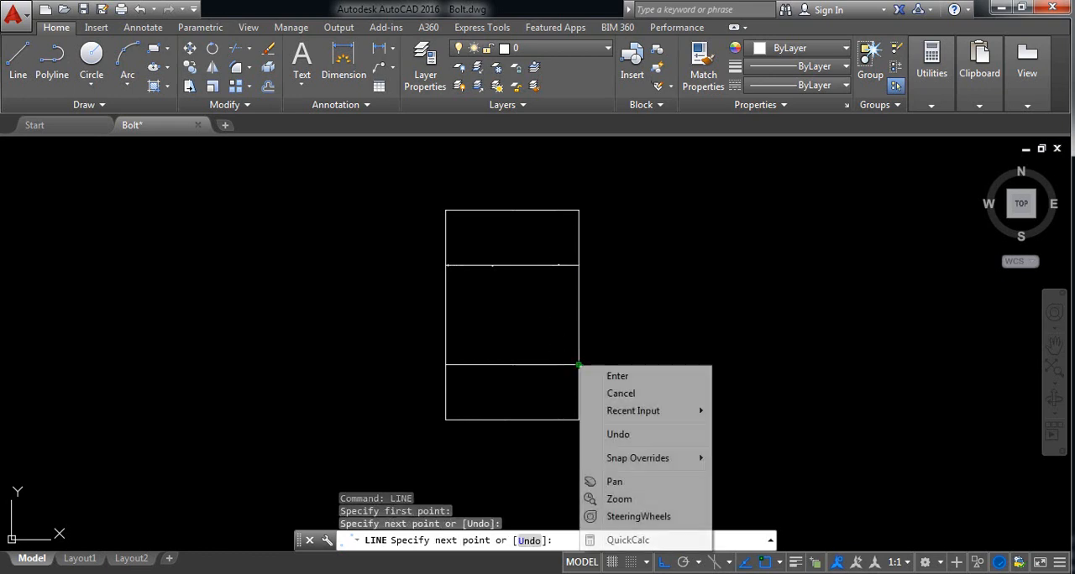
pyautogui.click(615, 372)
# Step: Draw connected lines from the head's upper right corner: 20 units down along its side, then 175 units right
pyautogui.moveTo(633, 260); pyautogui.dragTo(492, 268, button='middle')
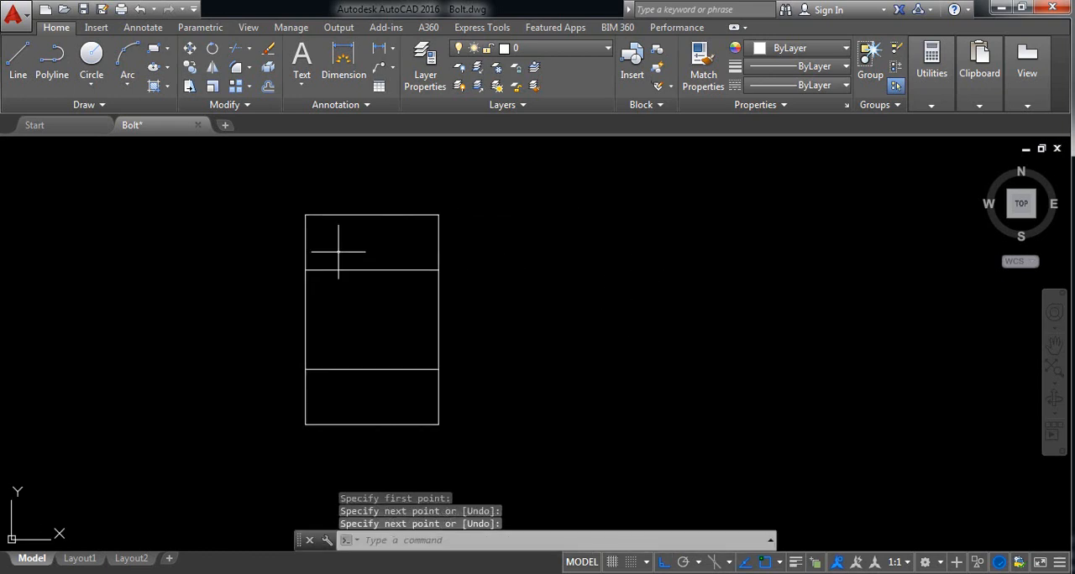
pyautogui.click(23, 83)
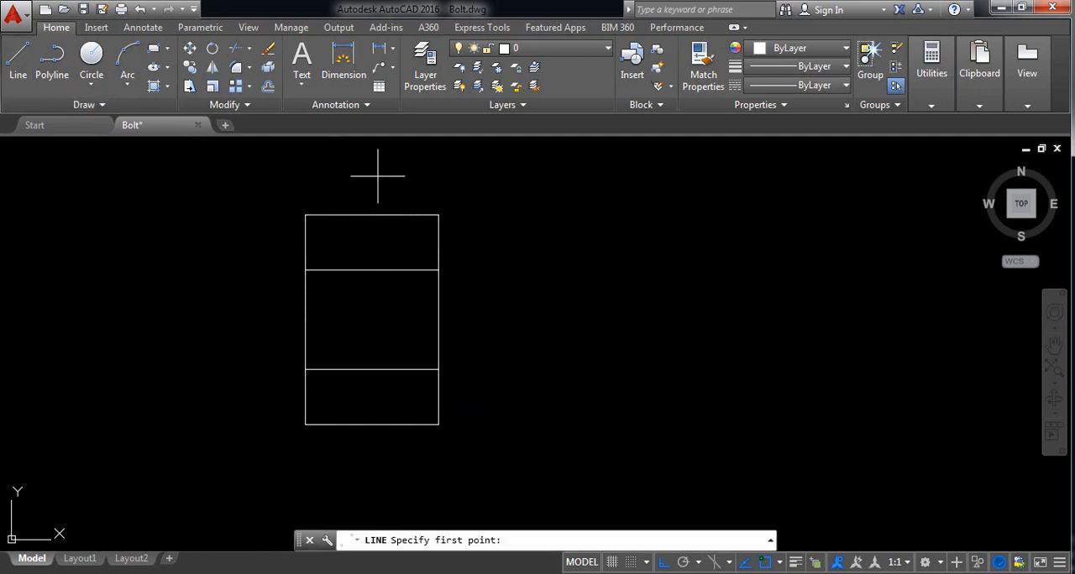
pyautogui.click(438, 215)
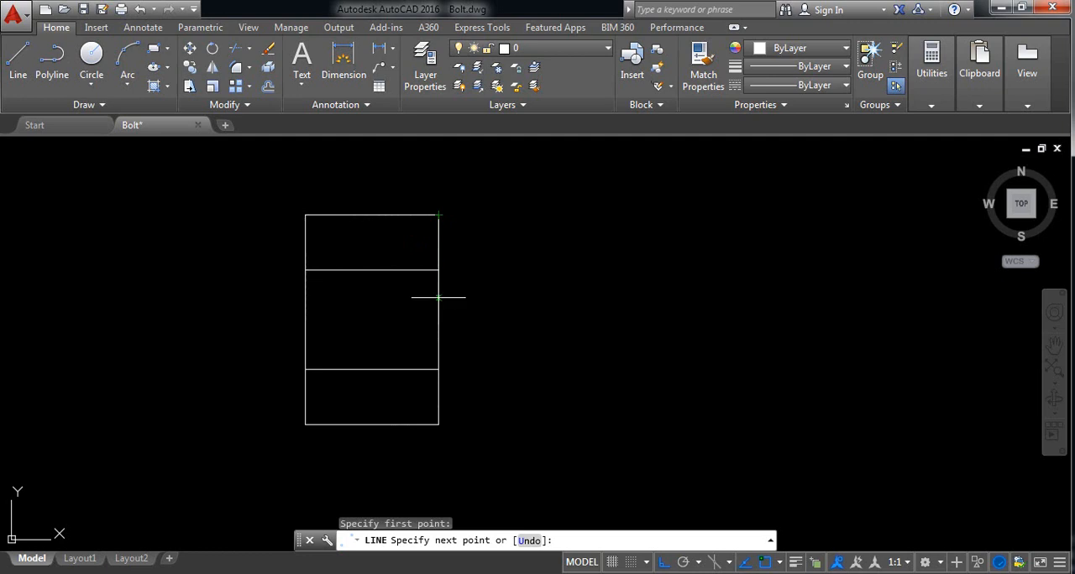
pyautogui.write('20')
pyautogui.press('Return')
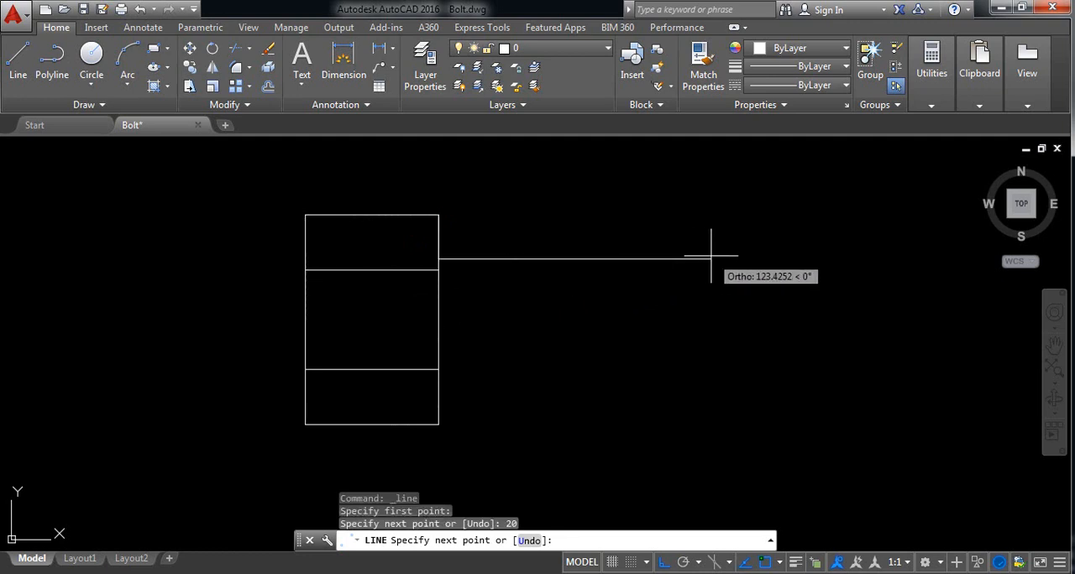
pyautogui.write('175')
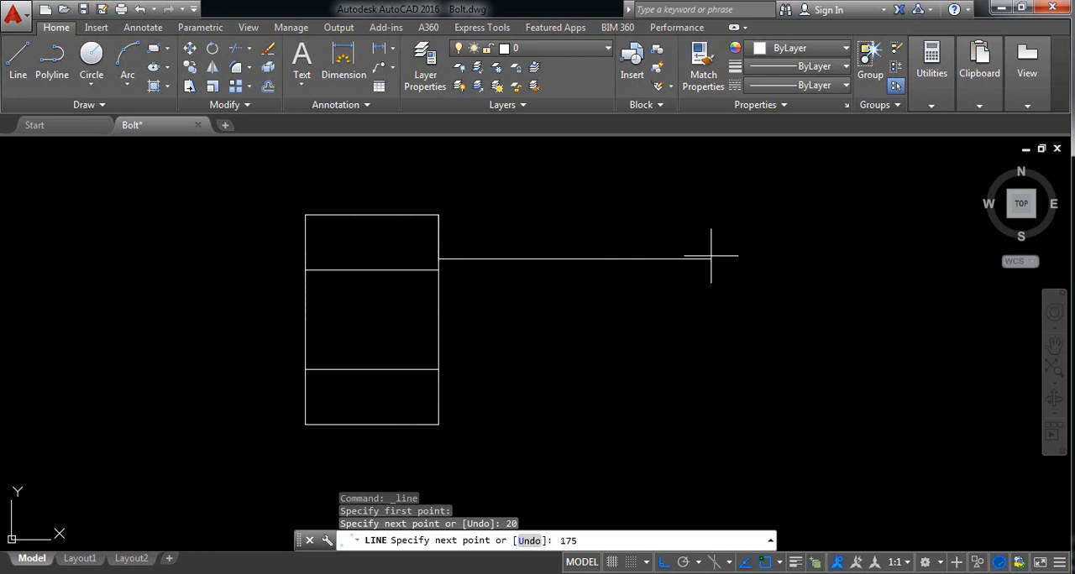
pyautogui.press('Return')
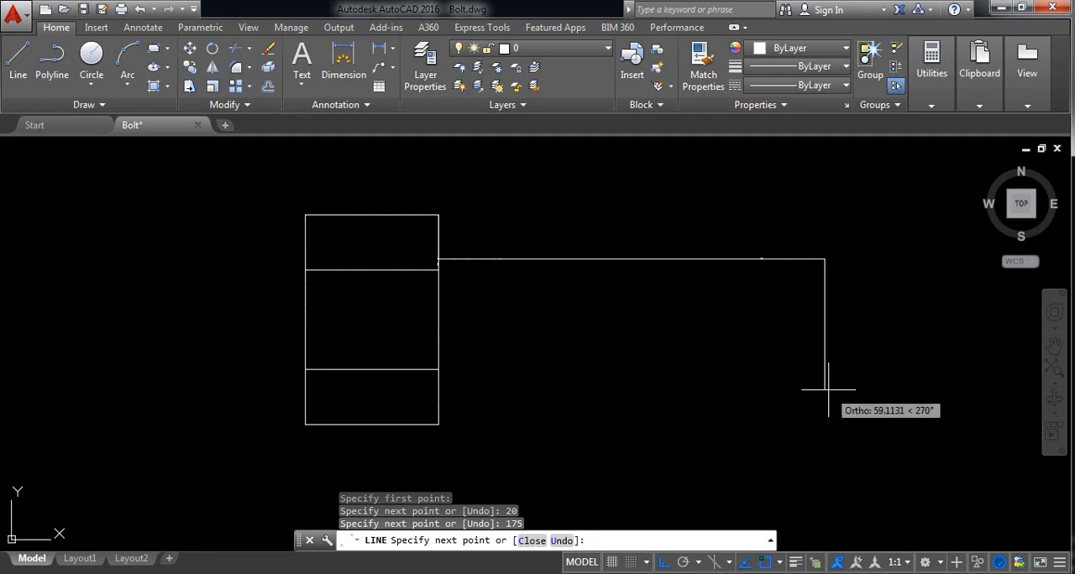
# Step: Continue the line 55 units down, 35 units left, and straight up to the shank's upper edge
pyautogui.write('55')
pyautogui.press('Return')
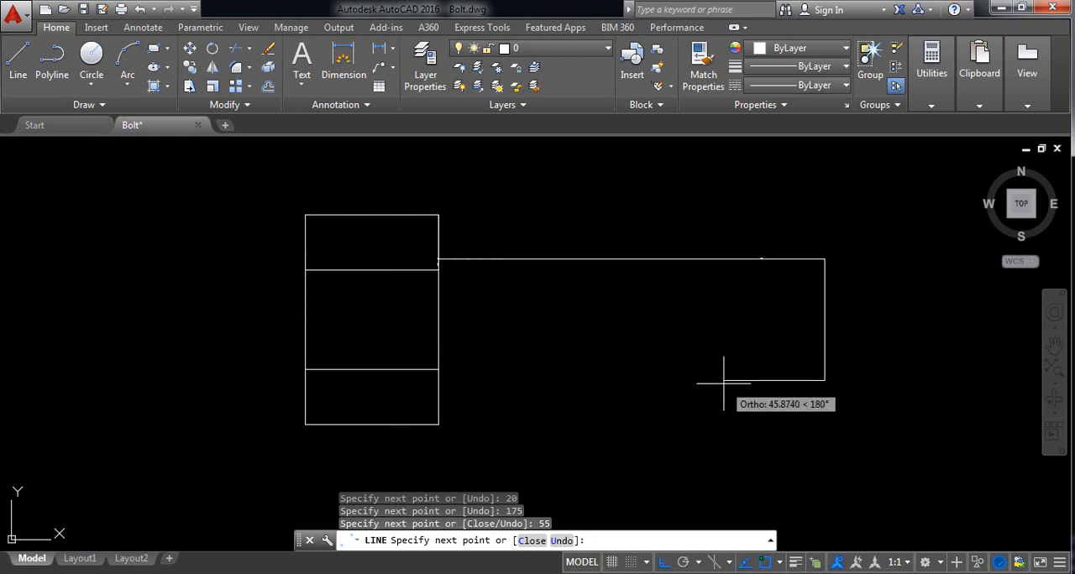
pyautogui.write('35')
pyautogui.press('Return')
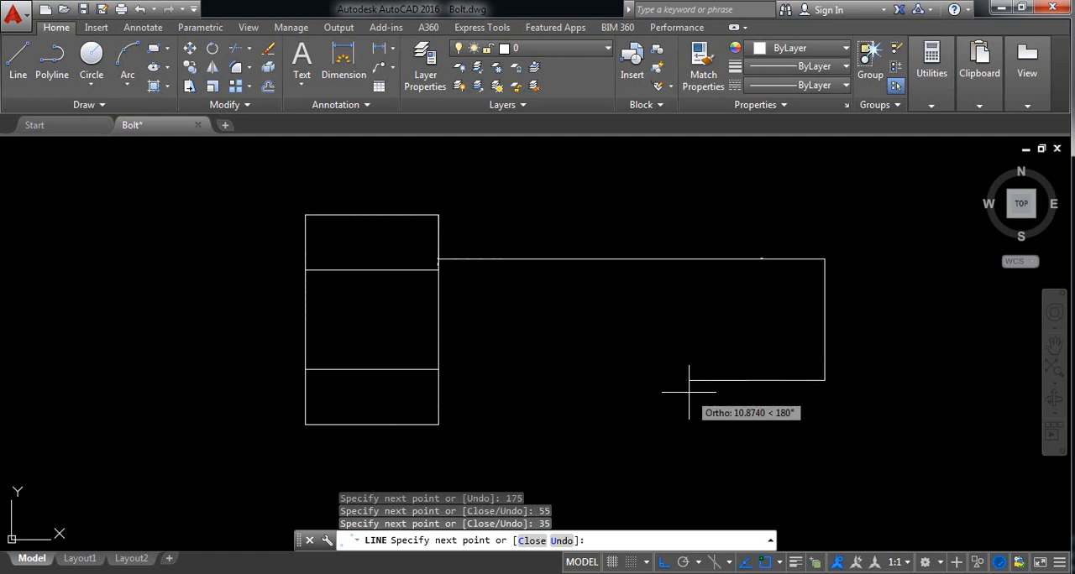
pyautogui.rightClick(748, 259)
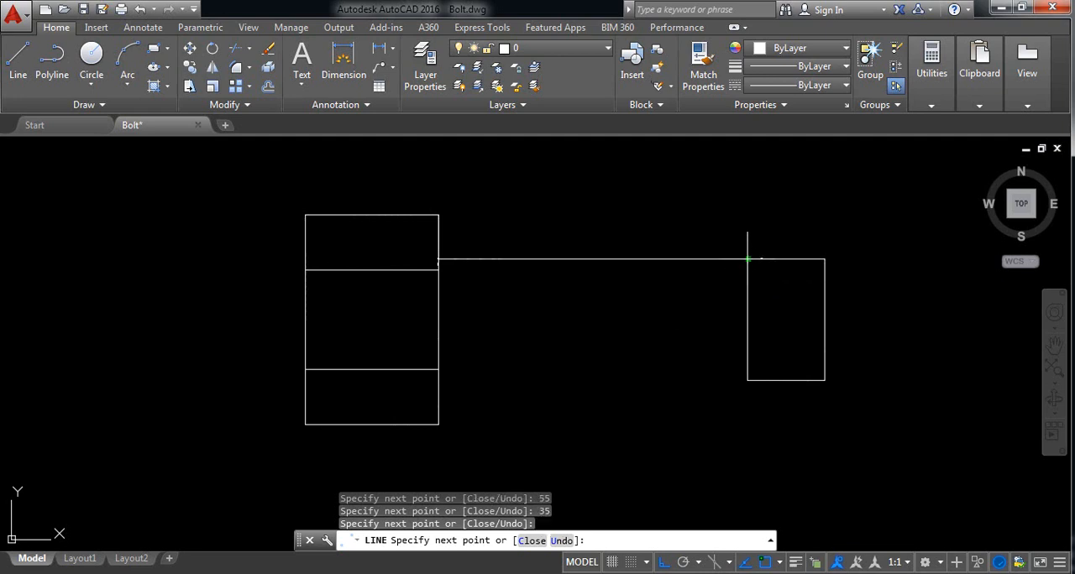
pyautogui.click(770, 270)
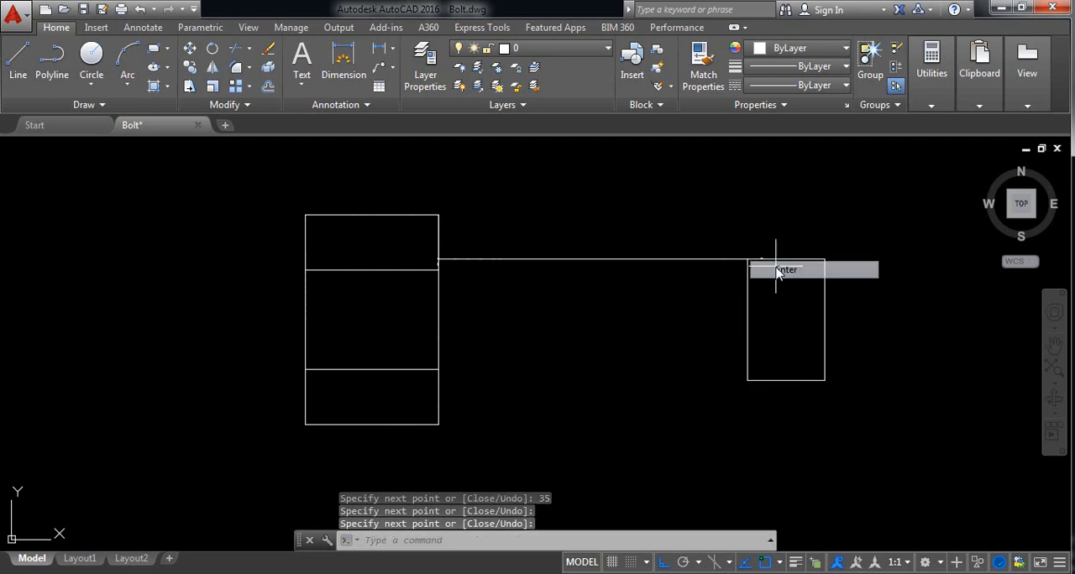
# Step: Draw the shank's lower edge from the end section's lower left corner straight left to the head
pyautogui.rightClick(778, 324)
pyautogui.click(823, 42)
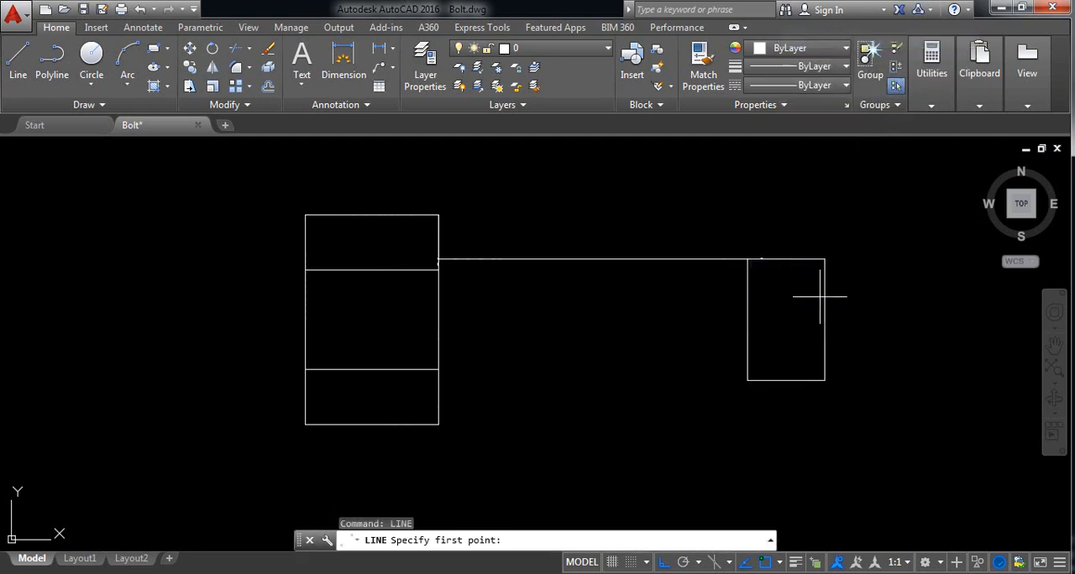
pyautogui.click(748, 380)
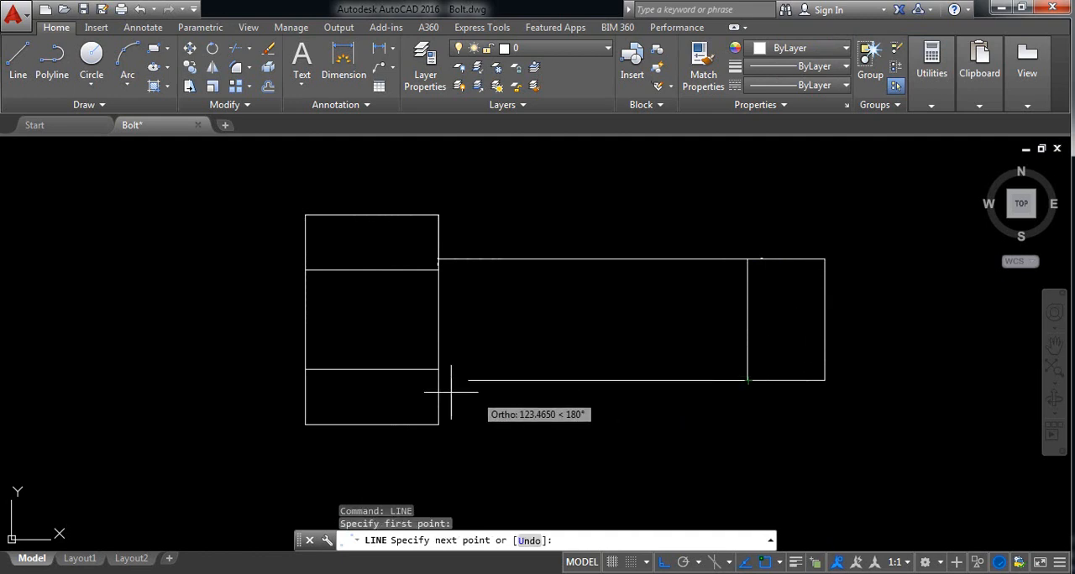
pyautogui.click(438, 380)
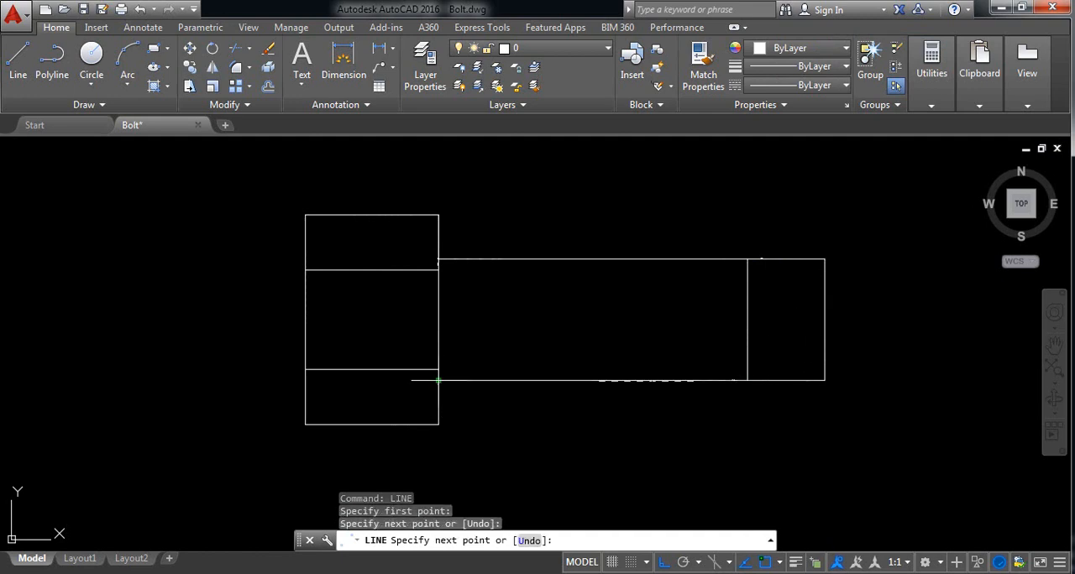
pyautogui.rightClick(438, 381)
pyautogui.click(473, 389)
# Step: Add a vertical linear dimension for the head's full height, placed to the left of the head
pyautogui.moveTo(550, 334); pyautogui.dragTo(496, 334, button='middle')
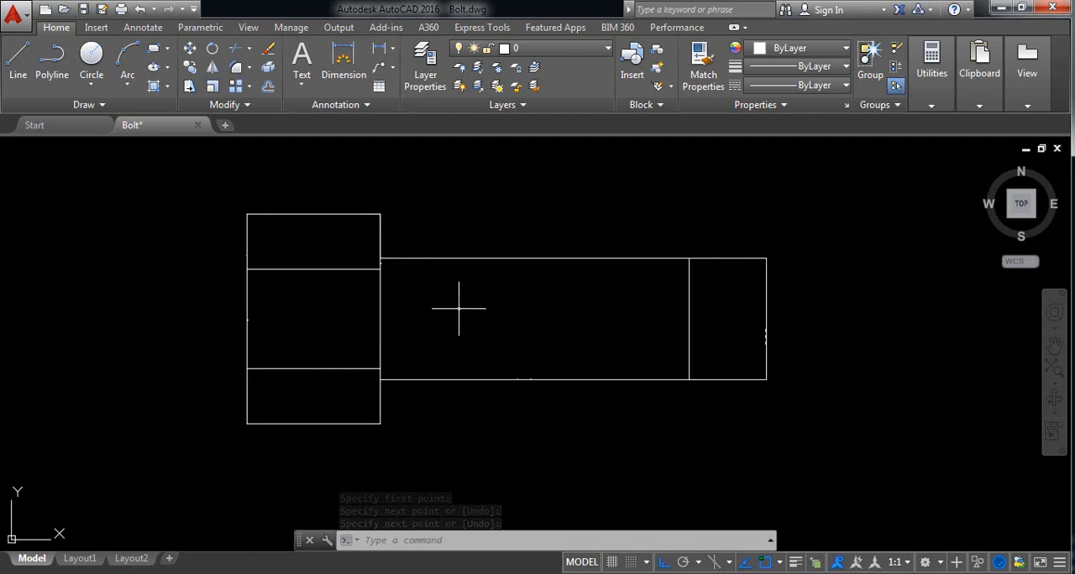
pyautogui.click(378, 48)
pyautogui.click(247, 214)
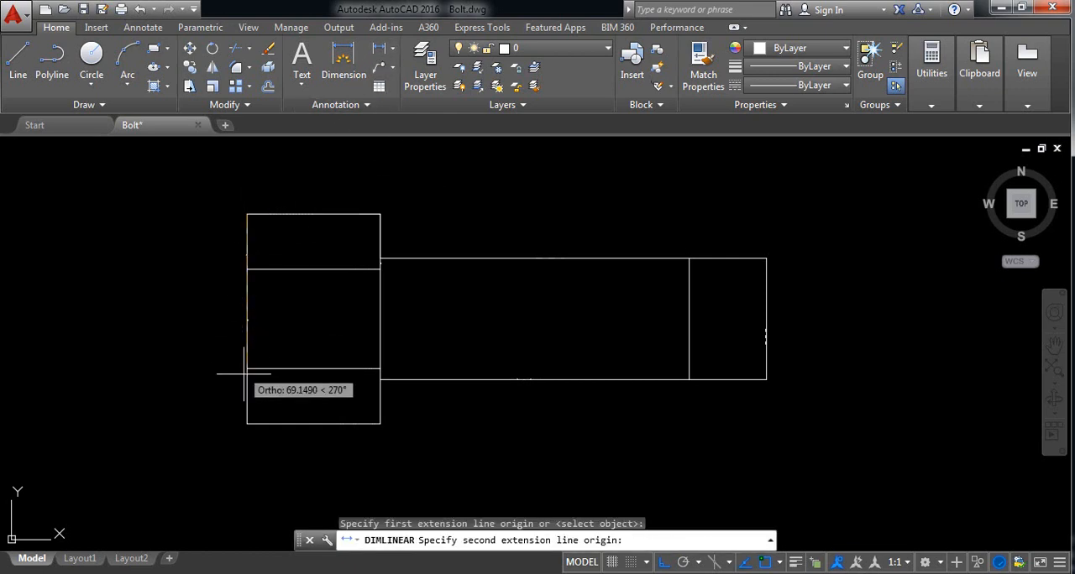
pyautogui.click(247, 424)
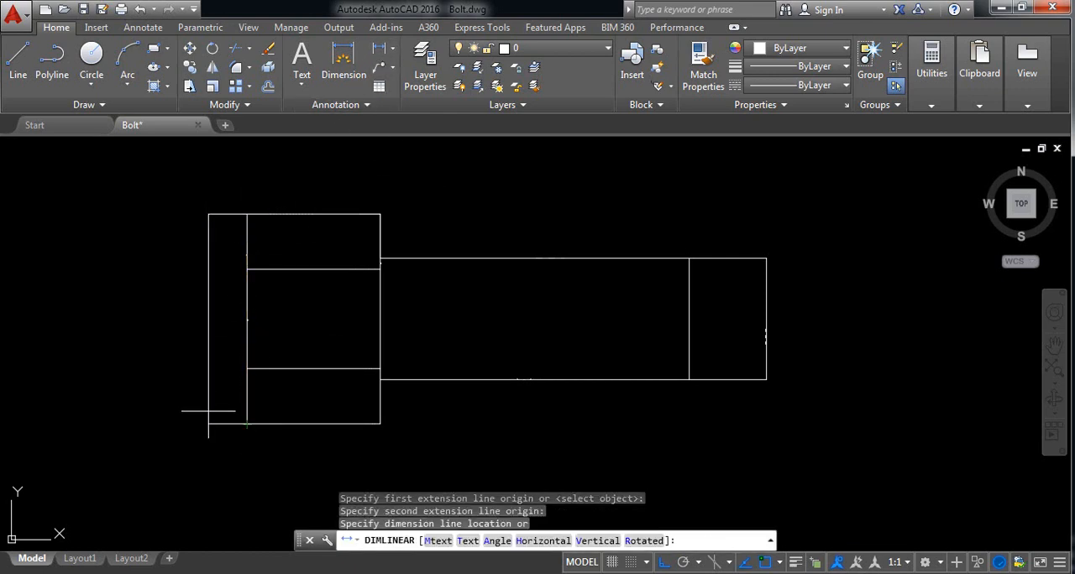
pyautogui.click(199, 353)
# Step: Set the text height of the Standard dimension style to 10
pyautogui.scroll(5, 205, 321)
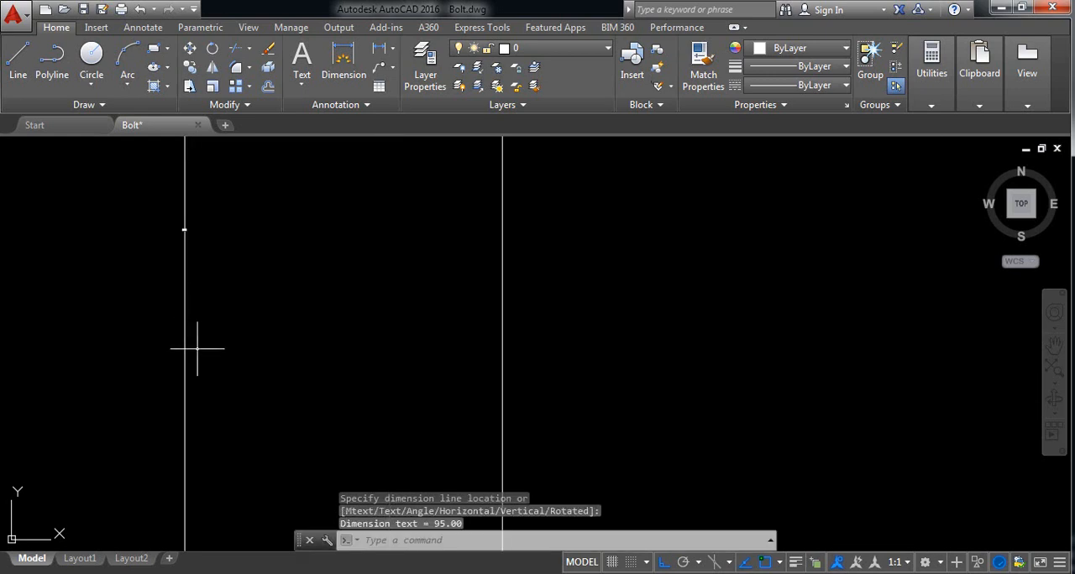
pyautogui.scroll(-5, 259, 193)
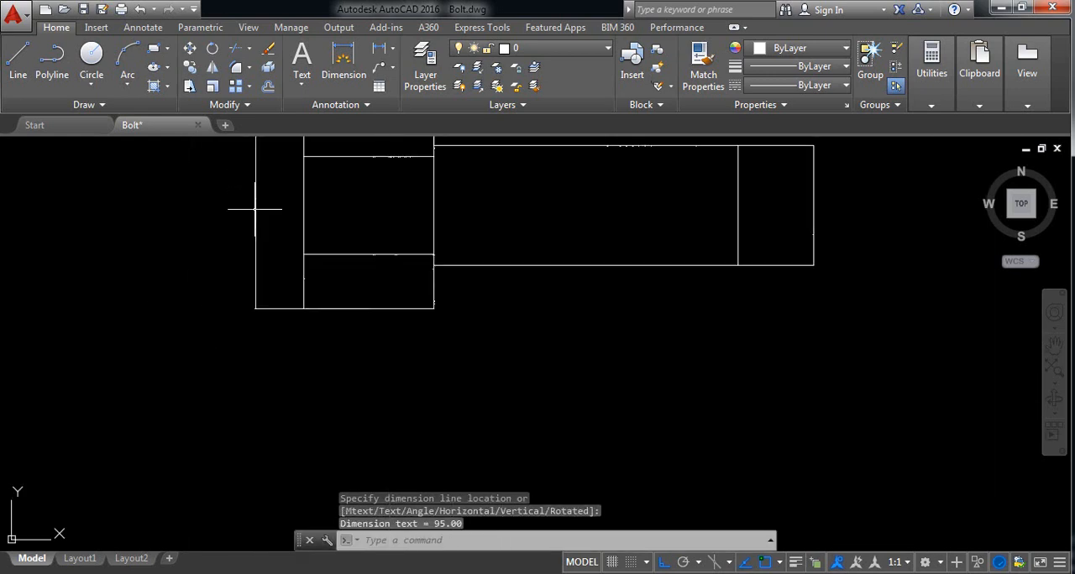
pyautogui.moveTo(328, 213); pyautogui.dragTo(317, 324, button='middle')
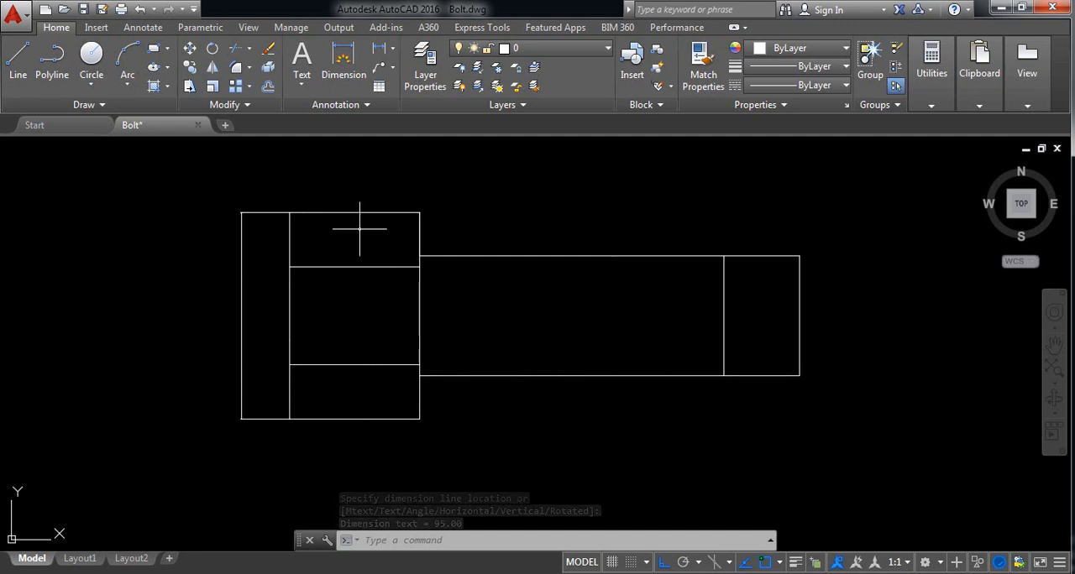
pyautogui.click(367, 107)
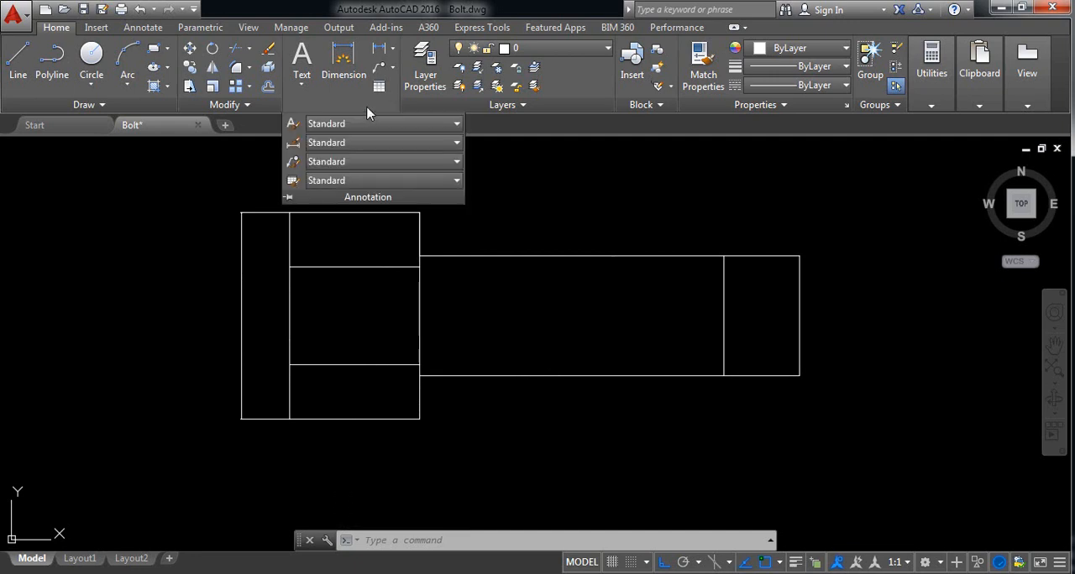
pyautogui.click(295, 147)
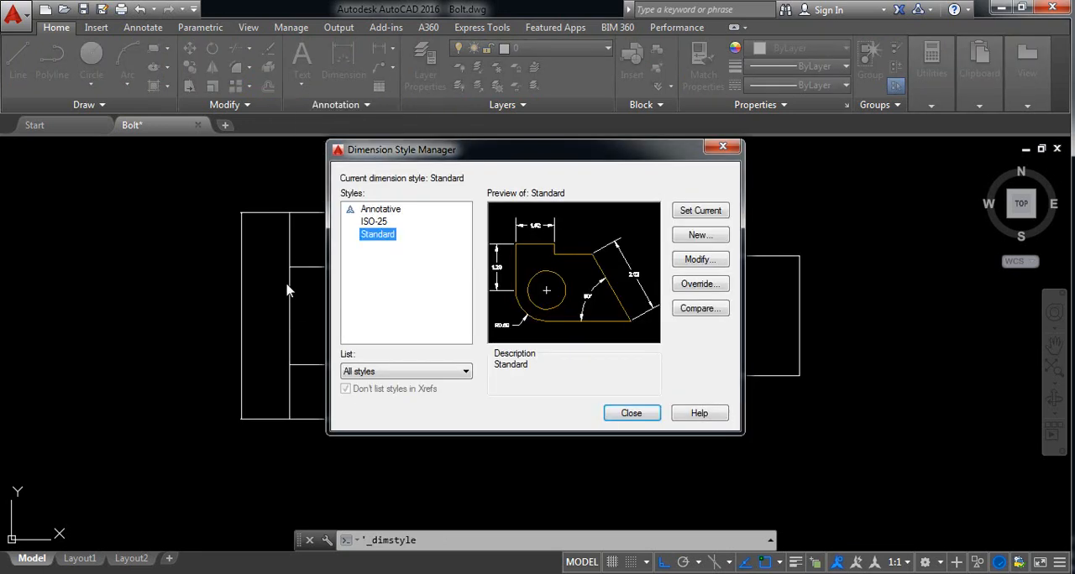
pyautogui.click(697, 259)
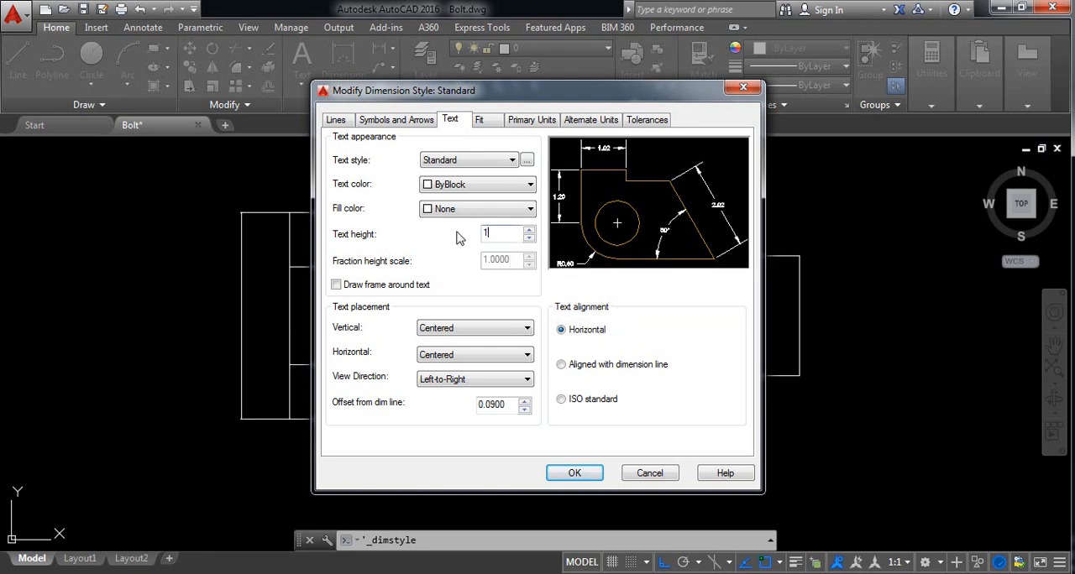
pyautogui.click(575, 473)
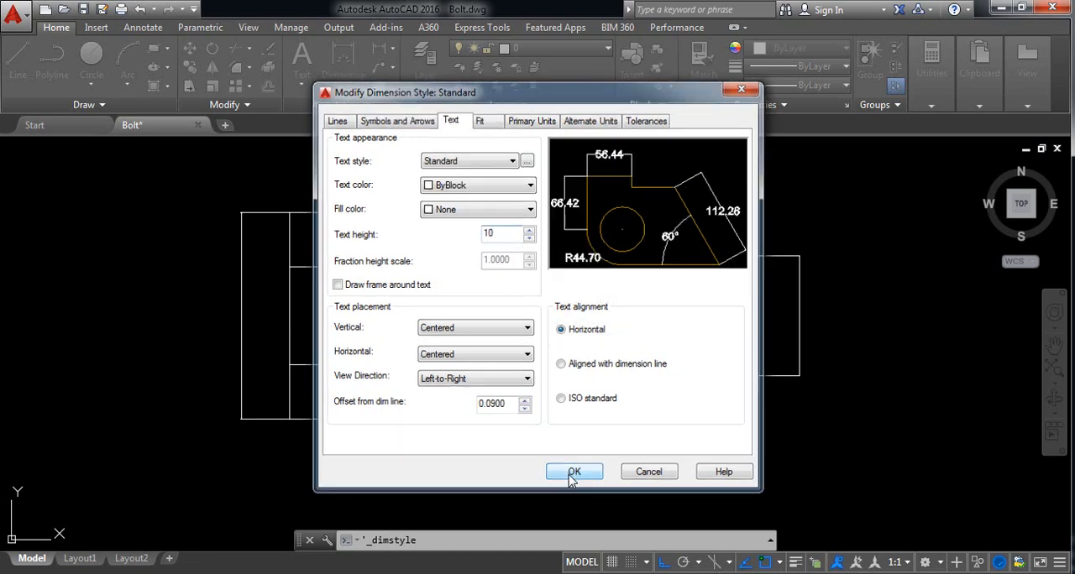
pyautogui.click(630, 413)
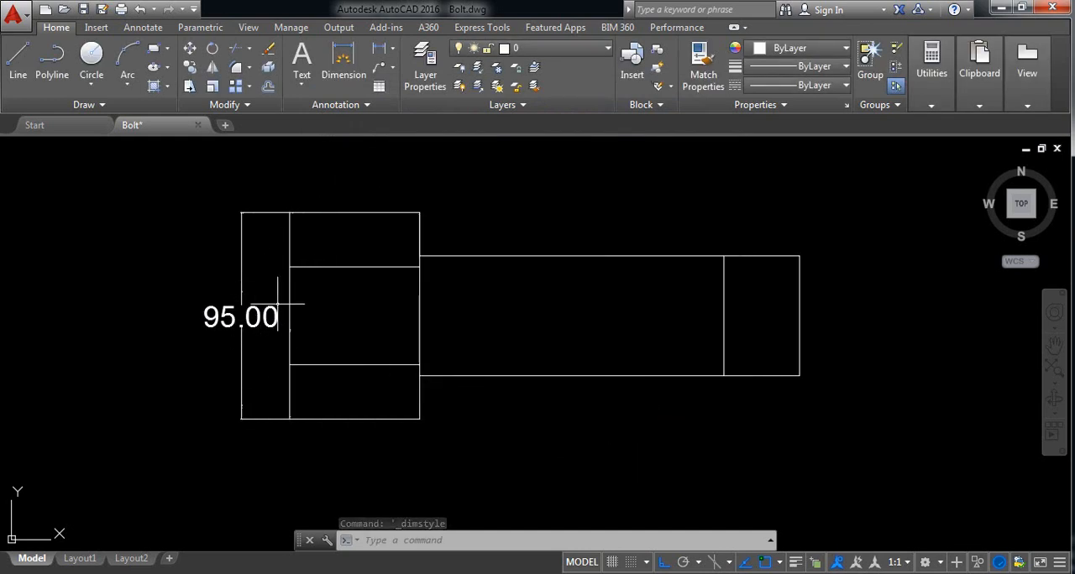
# Step: Set the linear dimension precision of the Standard dimension style's primary units to 0
pyautogui.click(367, 104)
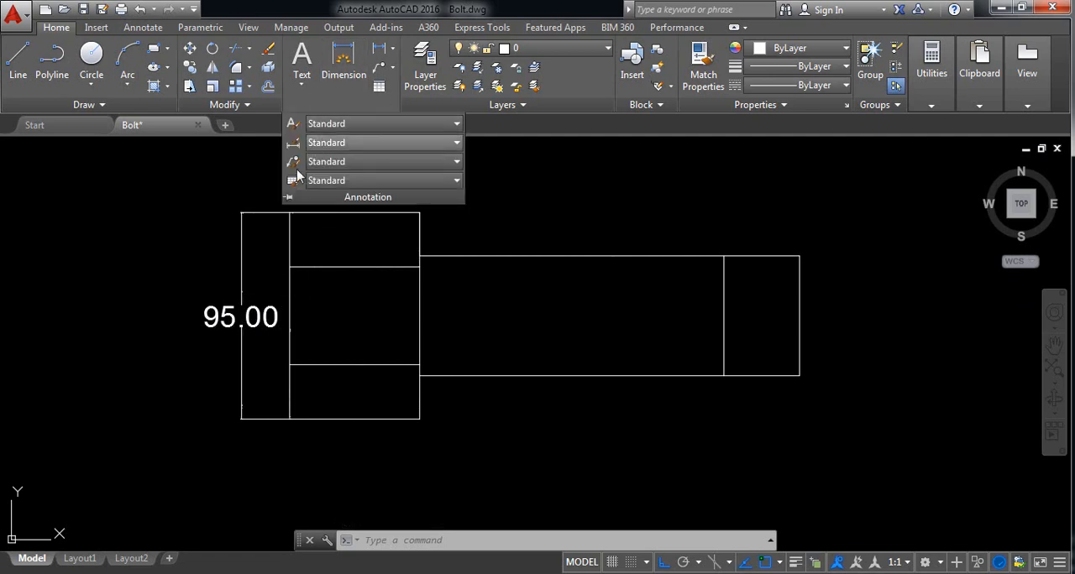
pyautogui.click(292, 143)
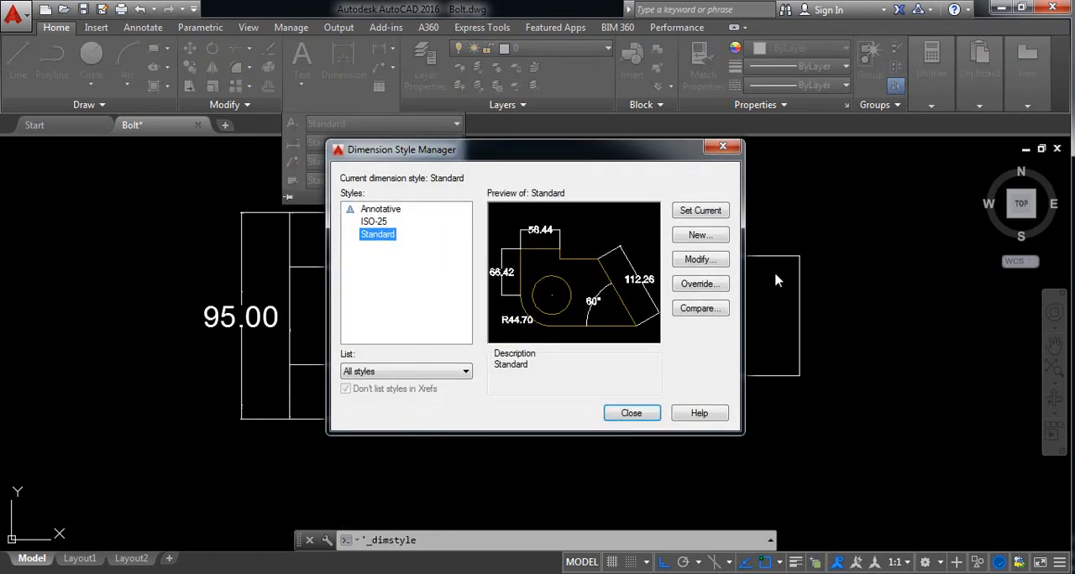
pyautogui.click(697, 260)
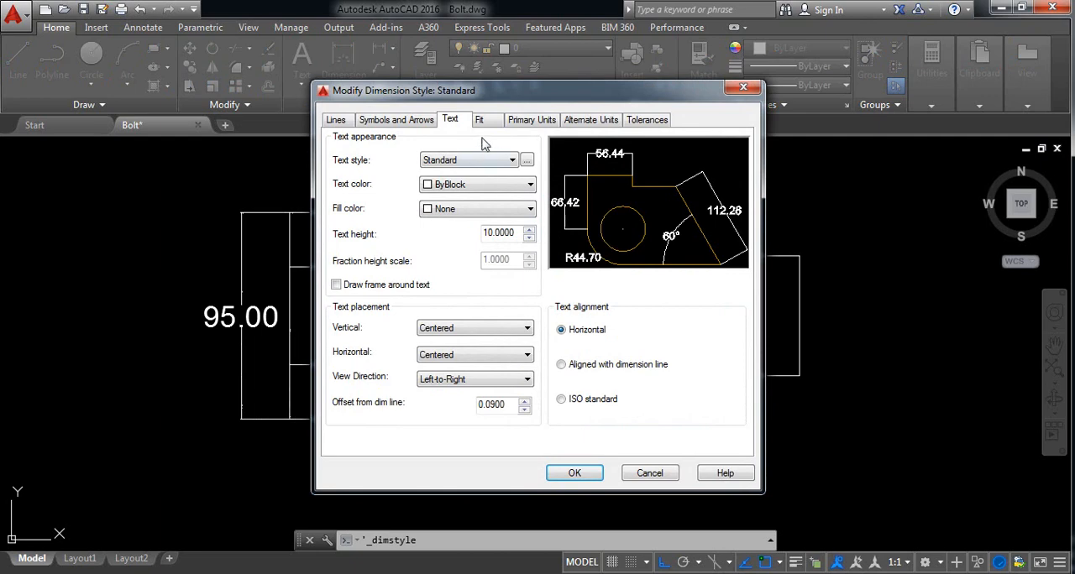
pyautogui.click(529, 121)
pyautogui.click(494, 175)
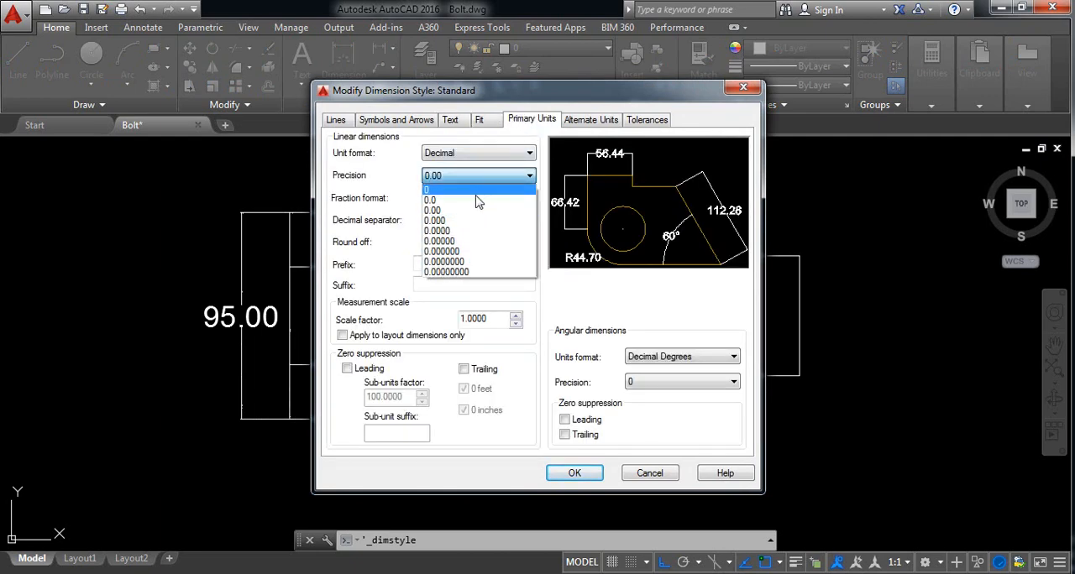
pyautogui.click(478, 189)
pyautogui.click(574, 473)
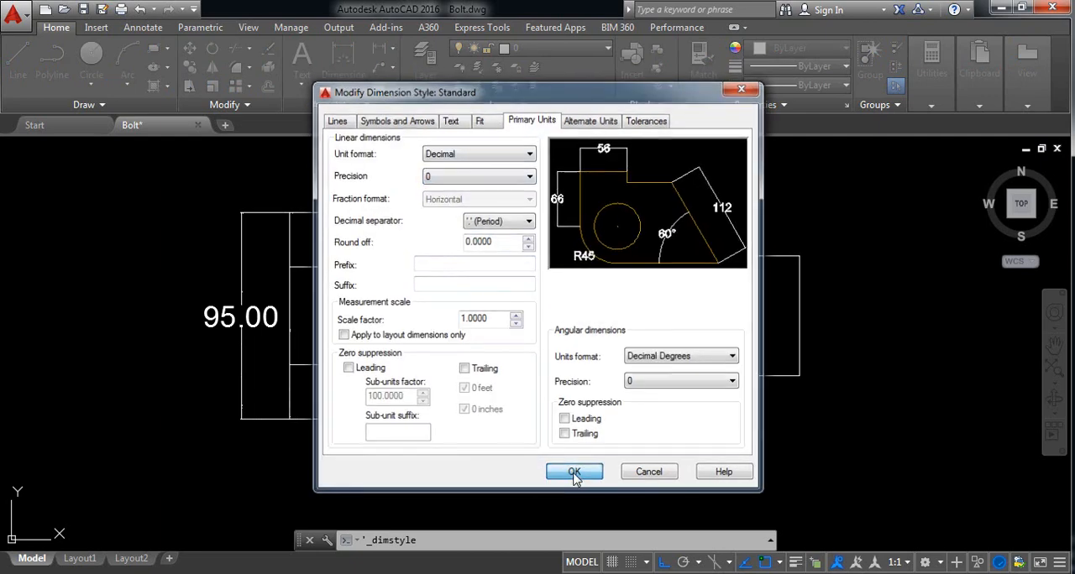
pyautogui.click(631, 413)
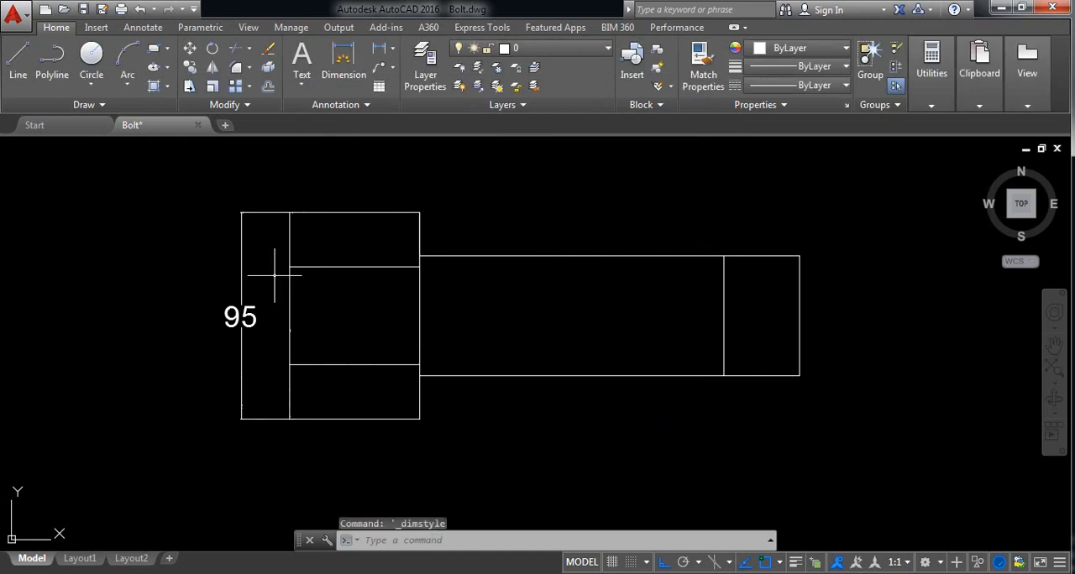
# Step: Add a horizontal linear dimension for the head's width, placed above the head
pyautogui.moveTo(324, 241); pyautogui.dragTo(333, 267, button='middle')
pyautogui.click(380, 50)
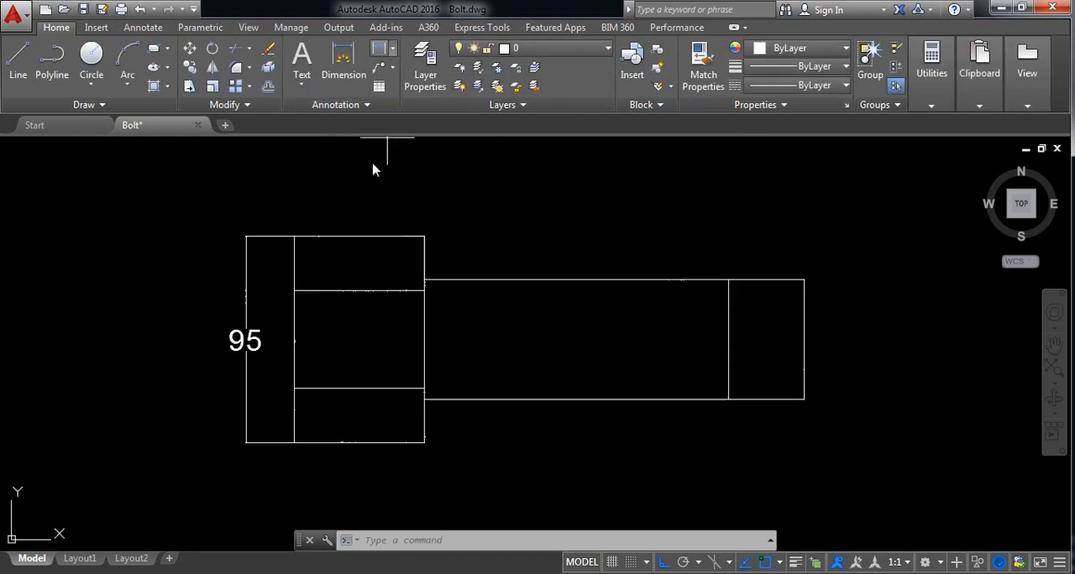
pyautogui.click(293, 237)
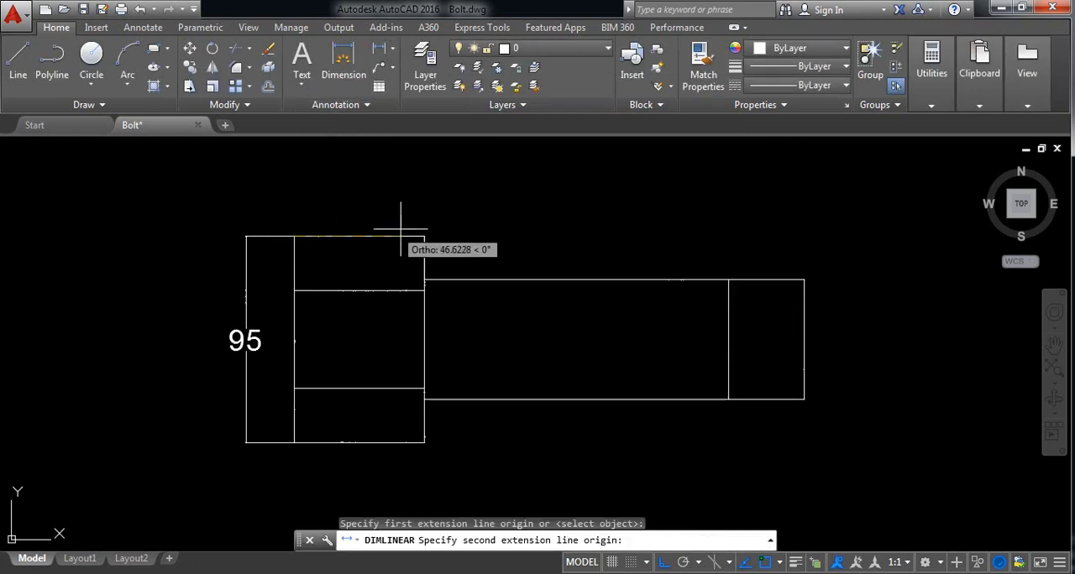
pyautogui.click(424, 236)
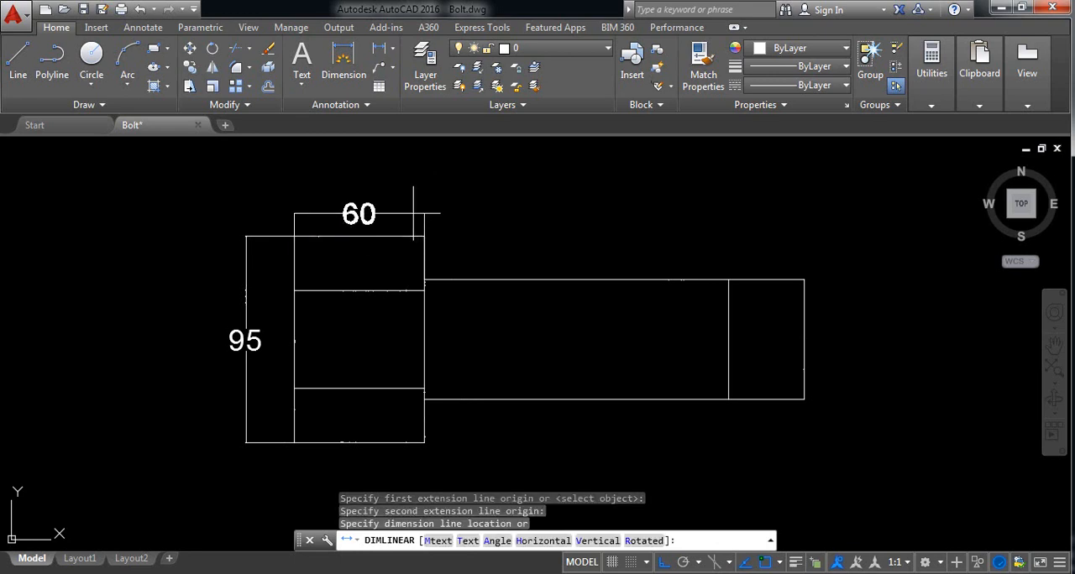
pyautogui.click(423, 206)
# Step: Add a vertical linear dimension for the height of the head's upper section, placed between the head and its full-height dimension
pyautogui.press('Return')
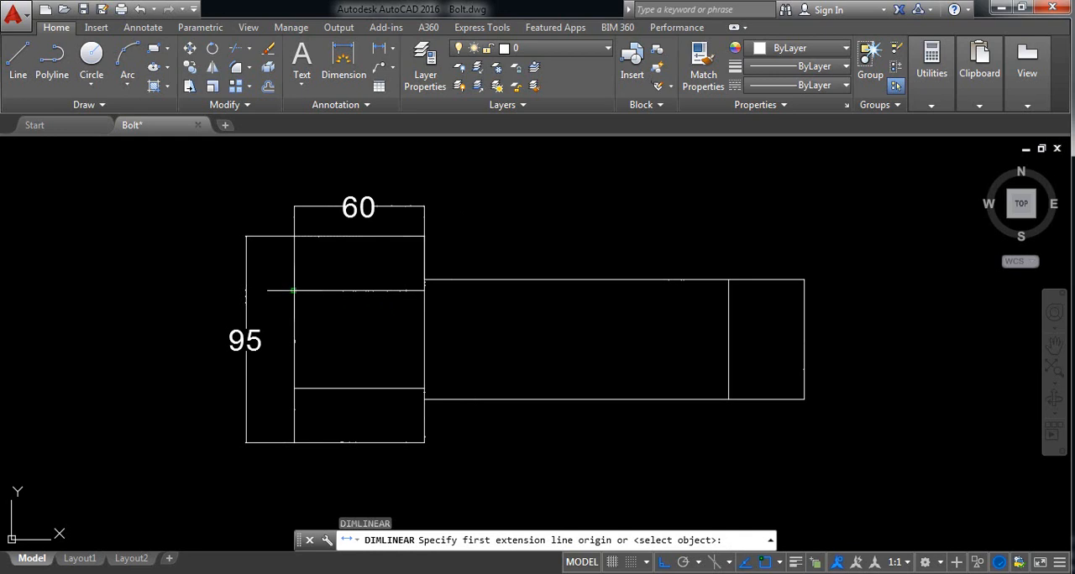
pyautogui.click(293, 291)
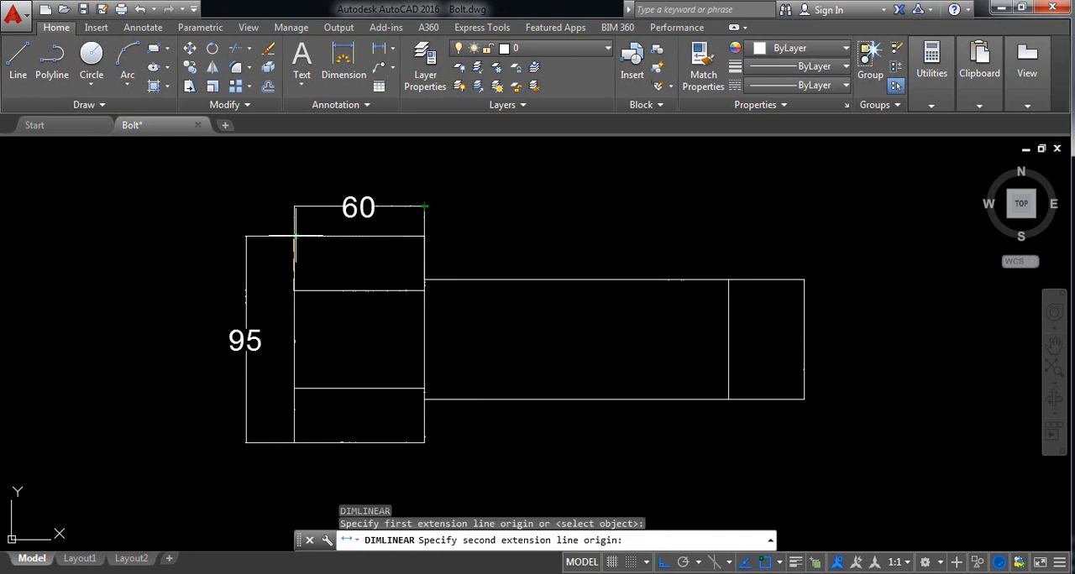
pyautogui.click(293, 237)
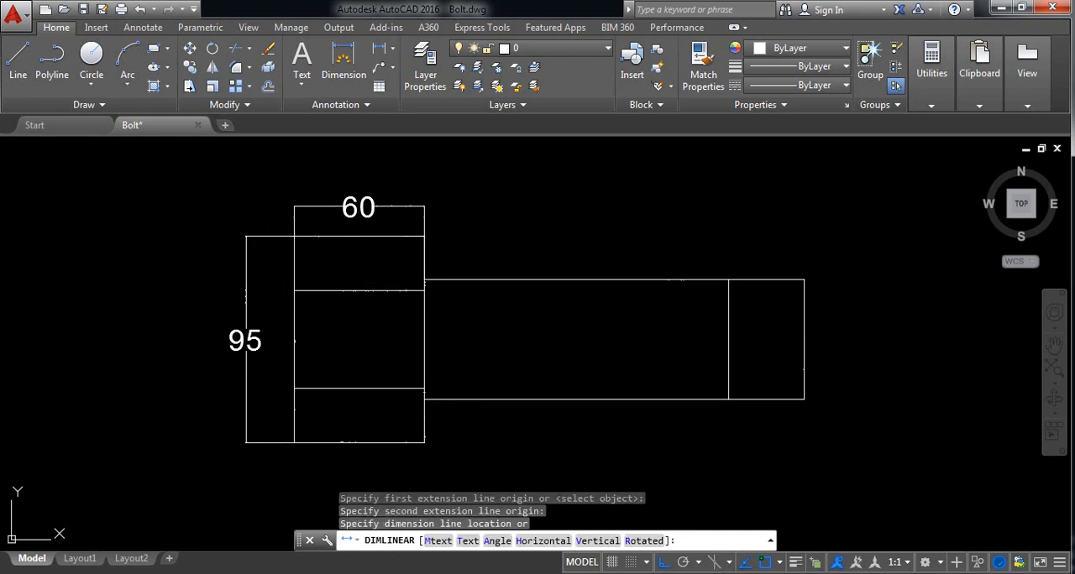
pyautogui.click(271, 260)
# Step: Add a horizontal linear dimension for the shank's full length, placed above the shank roughly level with the head's width dimension
pyautogui.press('Return')
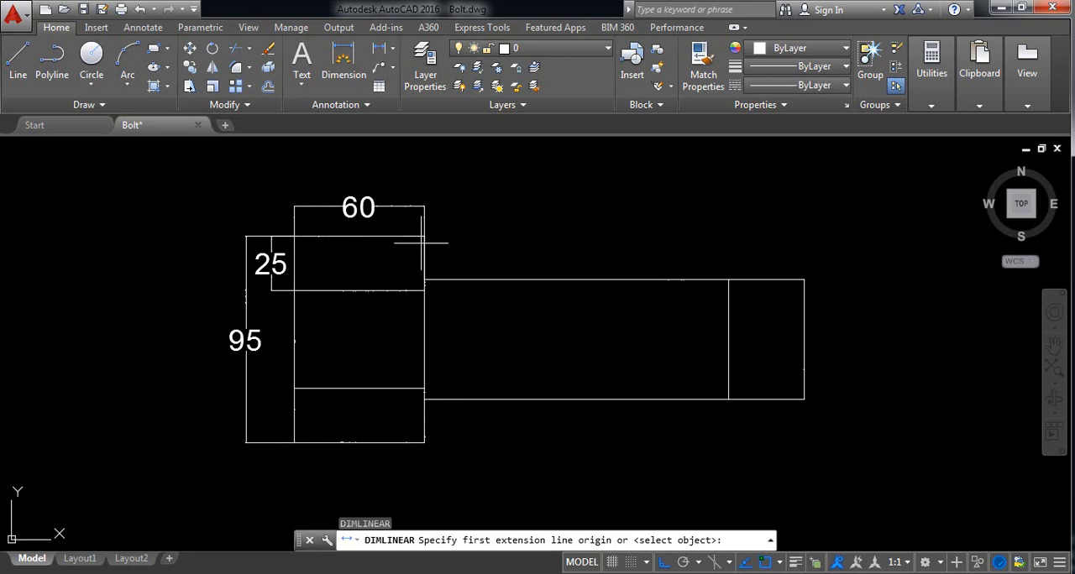
pyautogui.click(424, 279)
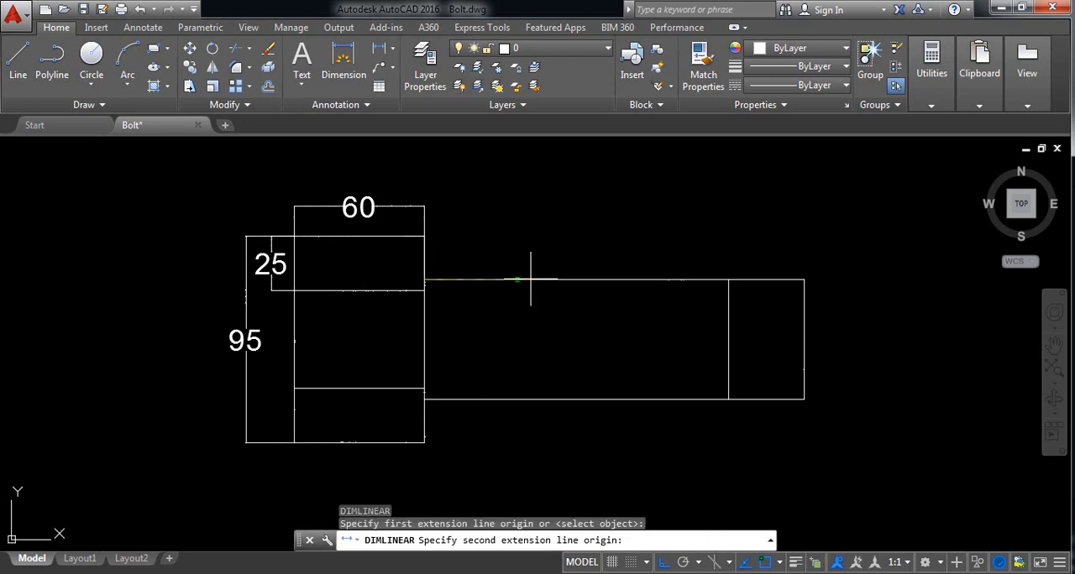
pyautogui.click(804, 280)
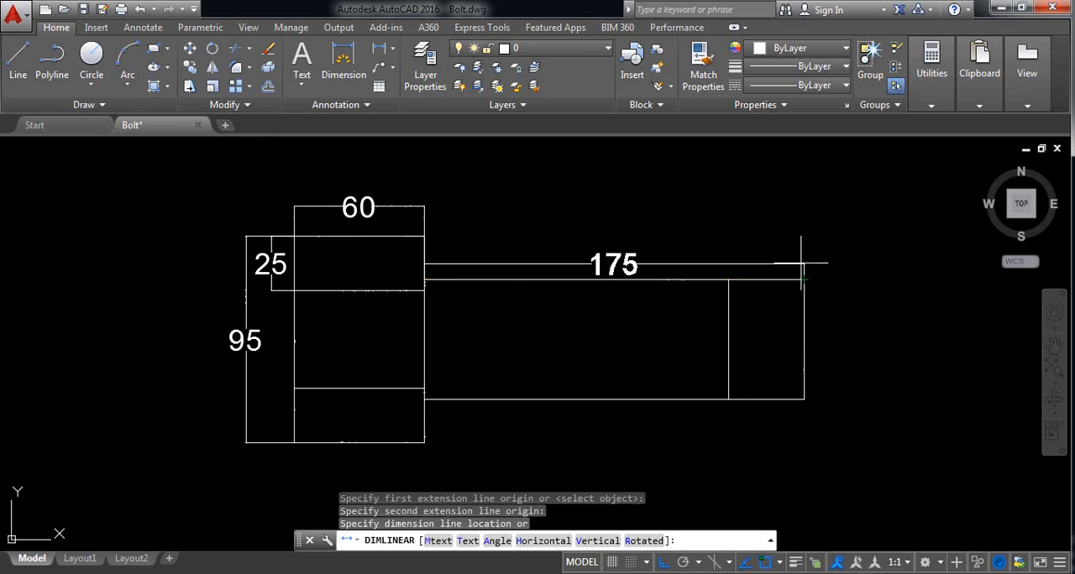
pyautogui.click(796, 206)
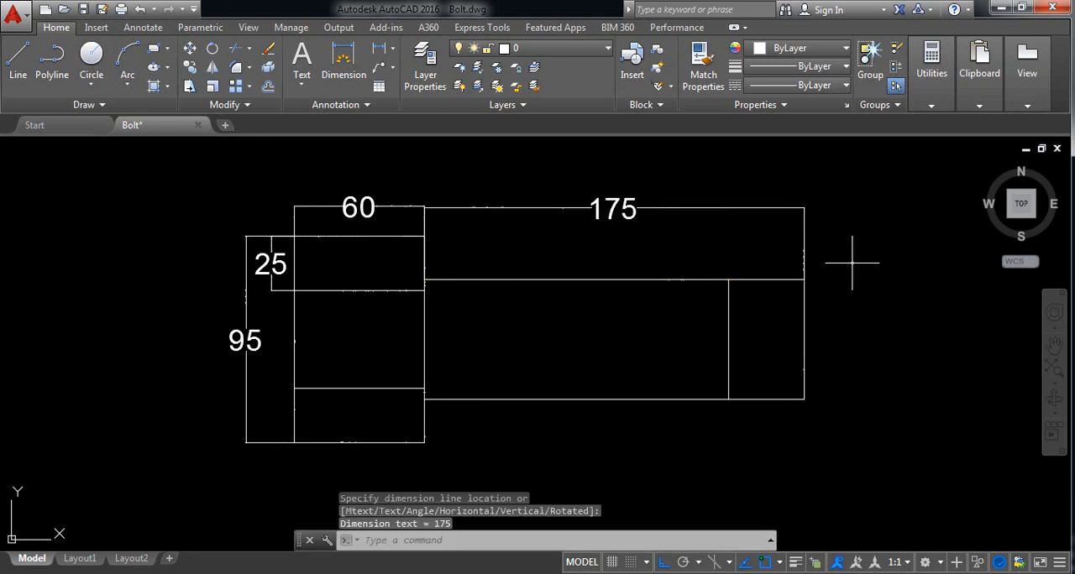
# Step: Add a horizontal linear dimension for the shank's end section, placed between the shank and its full-length dimension
pyautogui.press('Return')
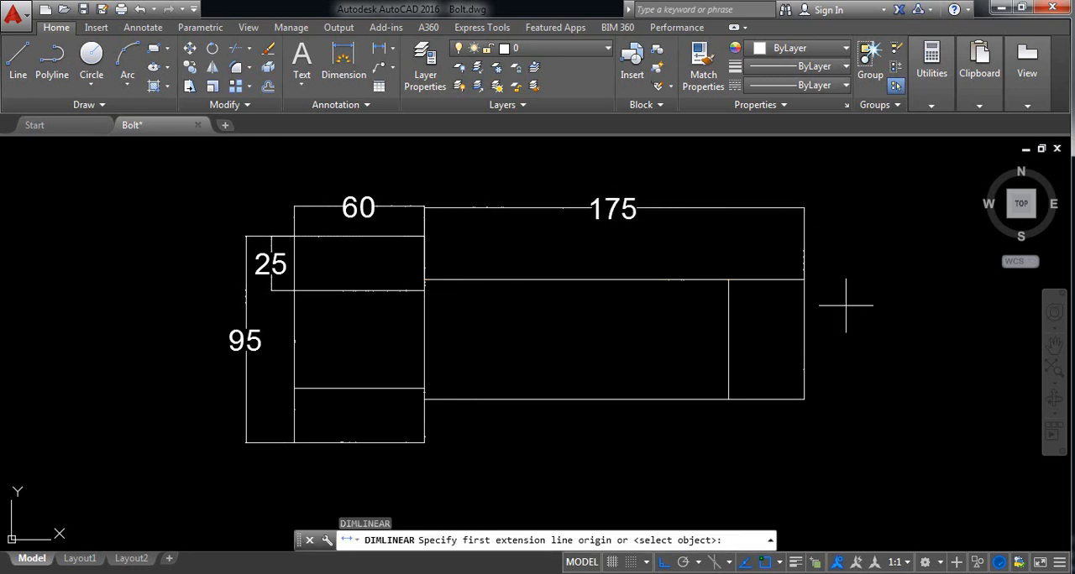
pyautogui.click(728, 280)
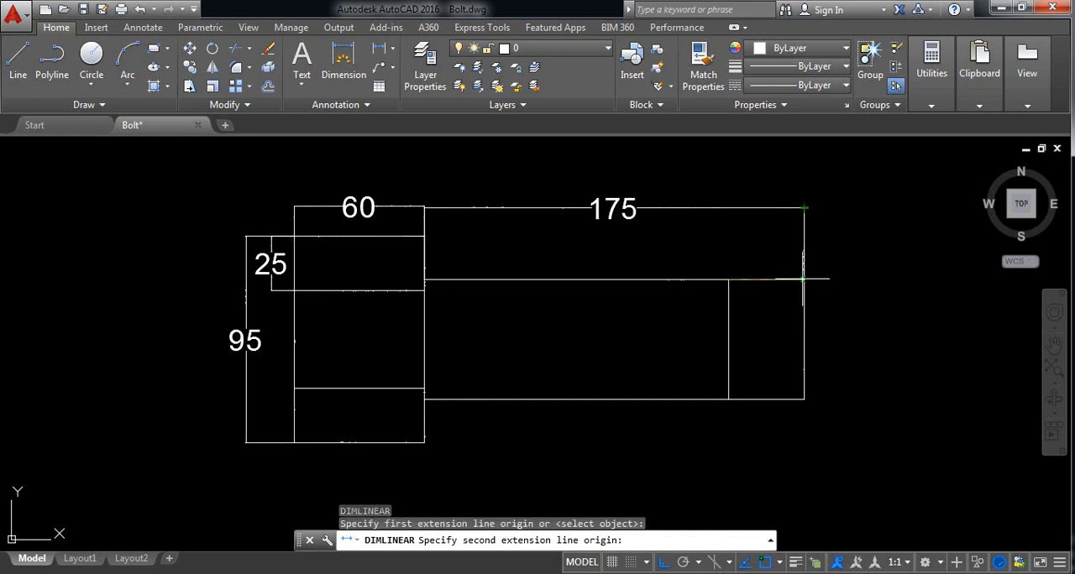
pyautogui.click(805, 280)
pyautogui.click(806, 249)
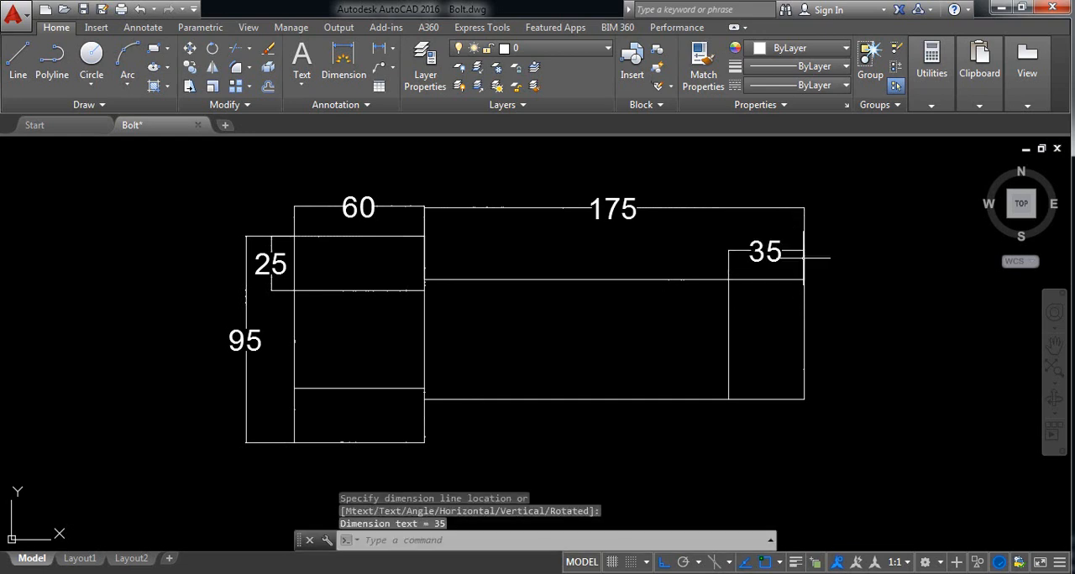
# Step: Add a vertical linear dimension for the shank's height, placed just beyond its free end
pyautogui.press('Return')
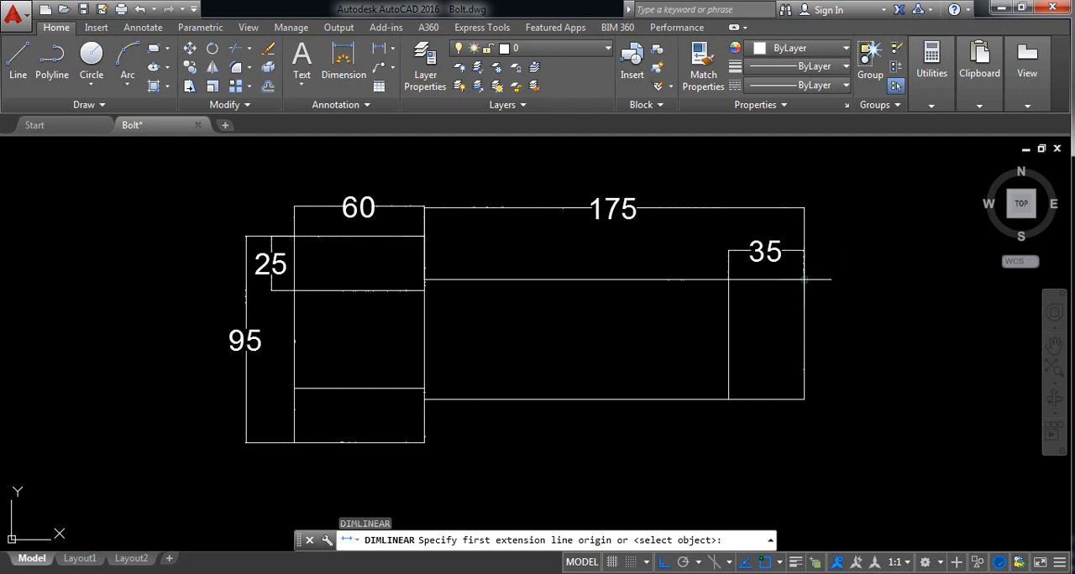
pyautogui.click(804, 280)
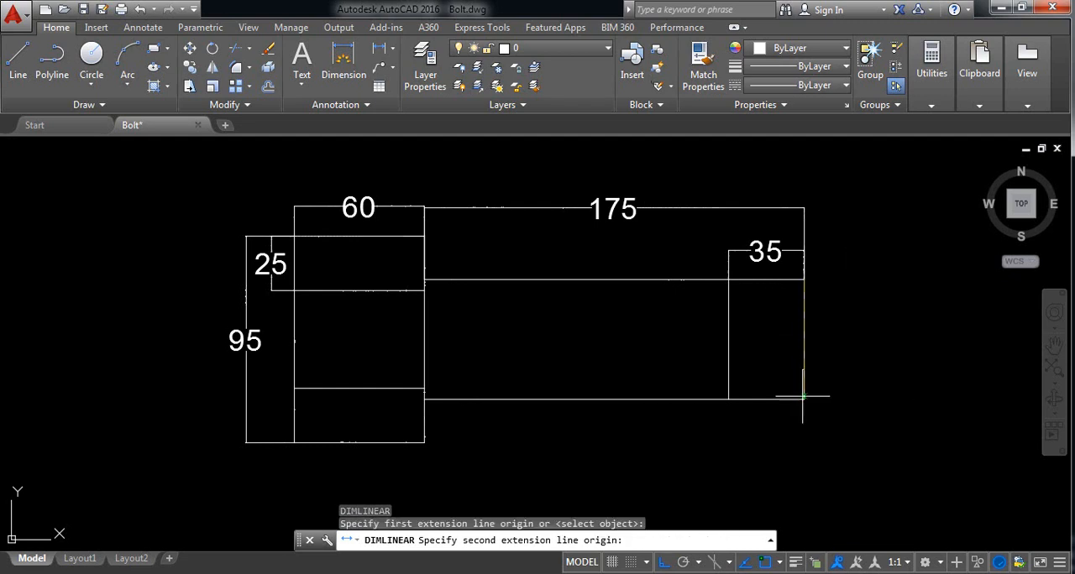
pyautogui.click(804, 399)
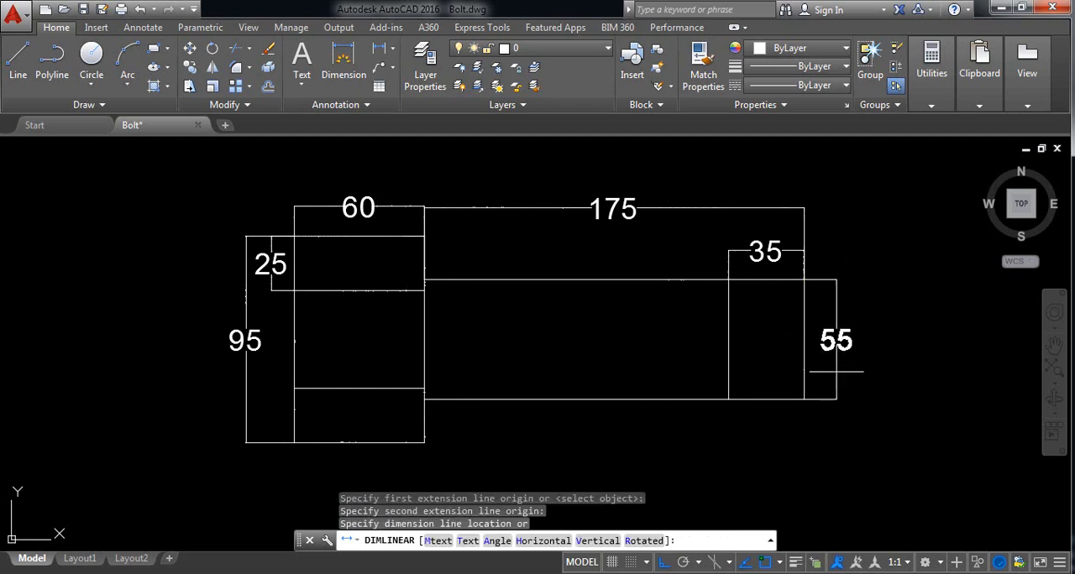
pyautogui.click(836, 371)
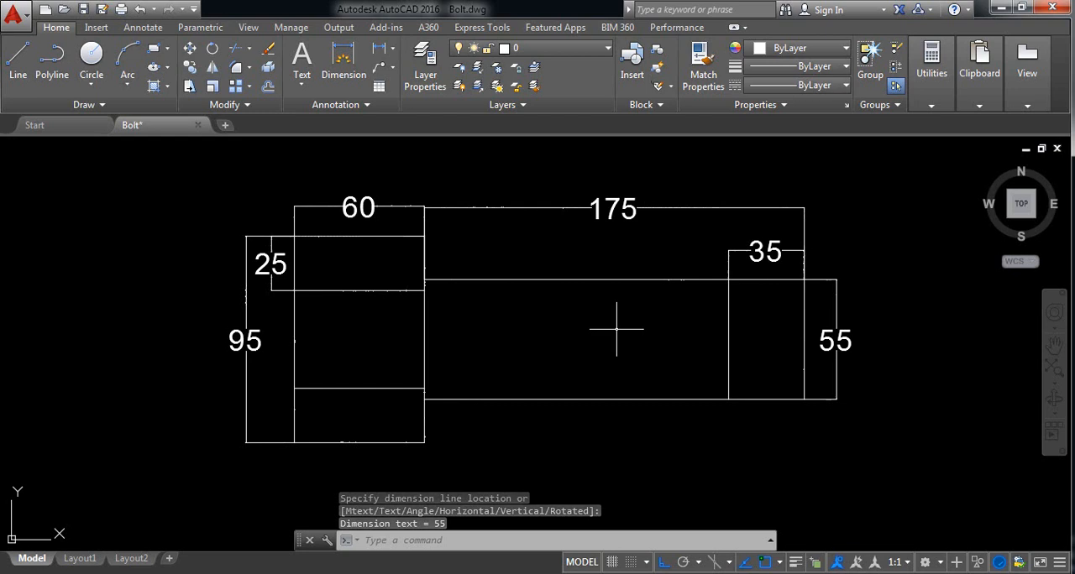
# Step: Copy the whole dimensioned bolt straight down by about 122 units
pyautogui.scroll(-2, 617, 330)
pyautogui.moveTo(549, 320); pyautogui.dragTo(529, 270, button='middle')
pyautogui.click(844, 428)
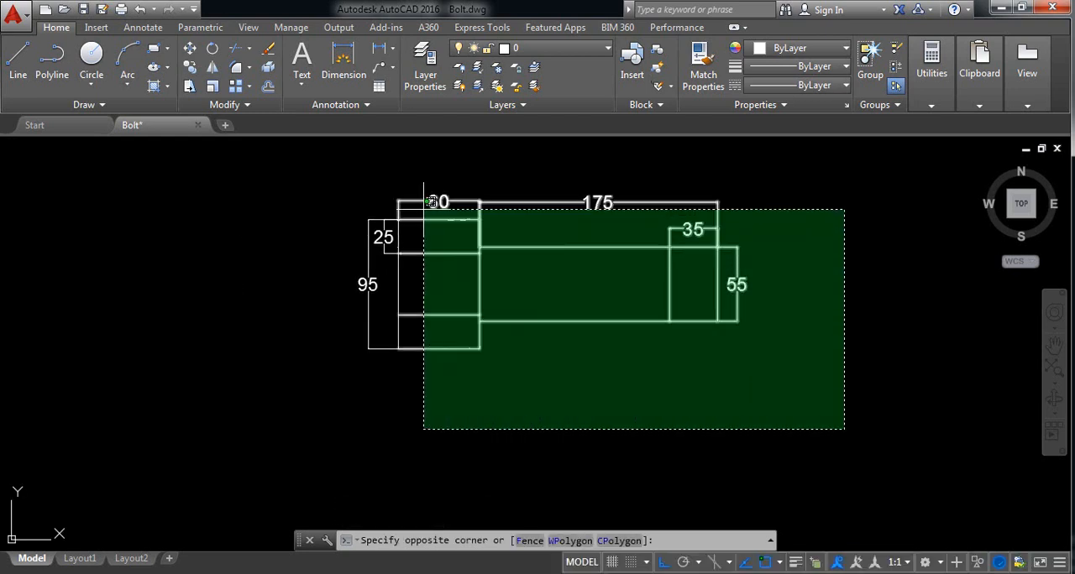
pyautogui.click(308, 160)
pyautogui.click(191, 68)
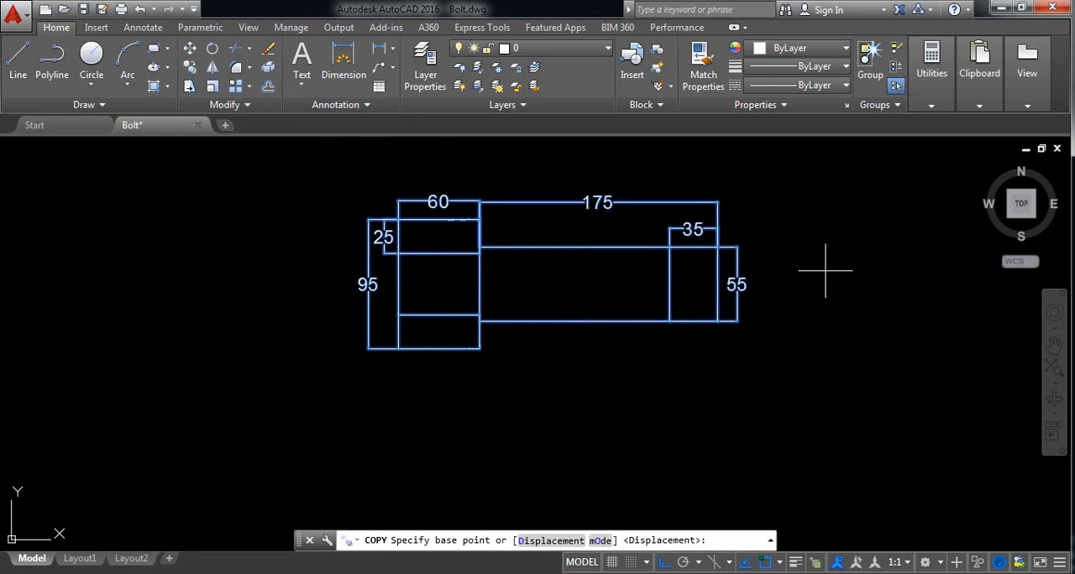
pyautogui.click(841, 237)
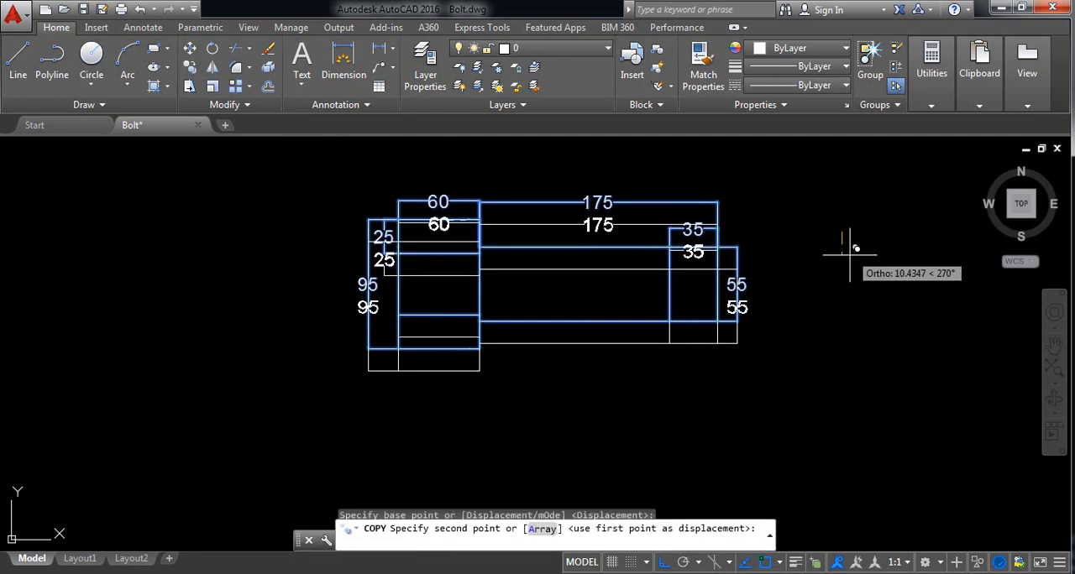
pyautogui.click(858, 397)
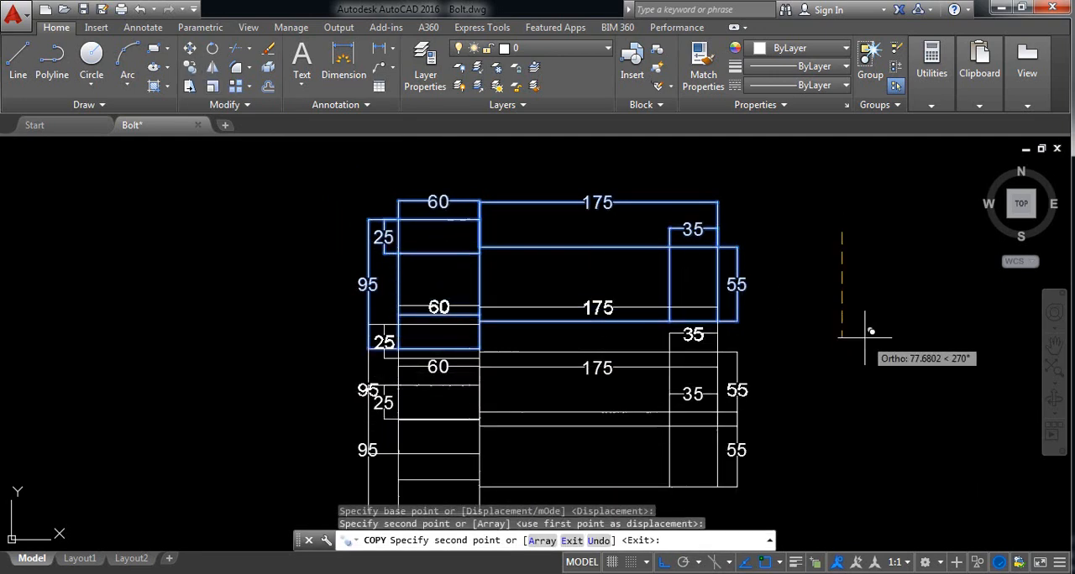
pyautogui.press('Return')
# Step: Delete the shank's height, full-length and end-section dimensions from the lower copy of the bolt
pyautogui.moveTo(756, 338); pyautogui.dragTo(748, 298, button='middle')
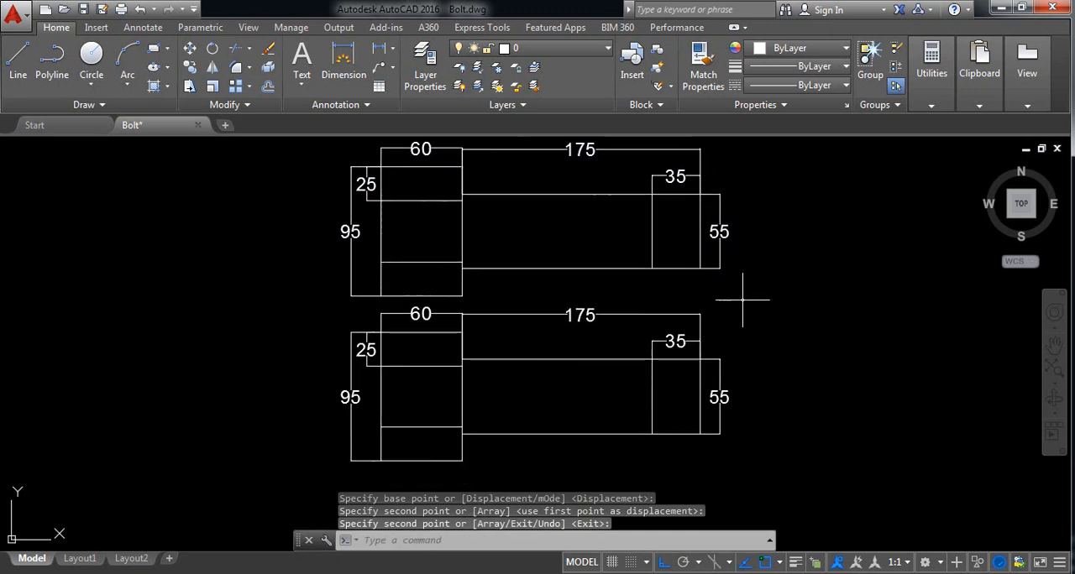
pyautogui.scroll(4, 773, 462)
pyautogui.click(731, 363)
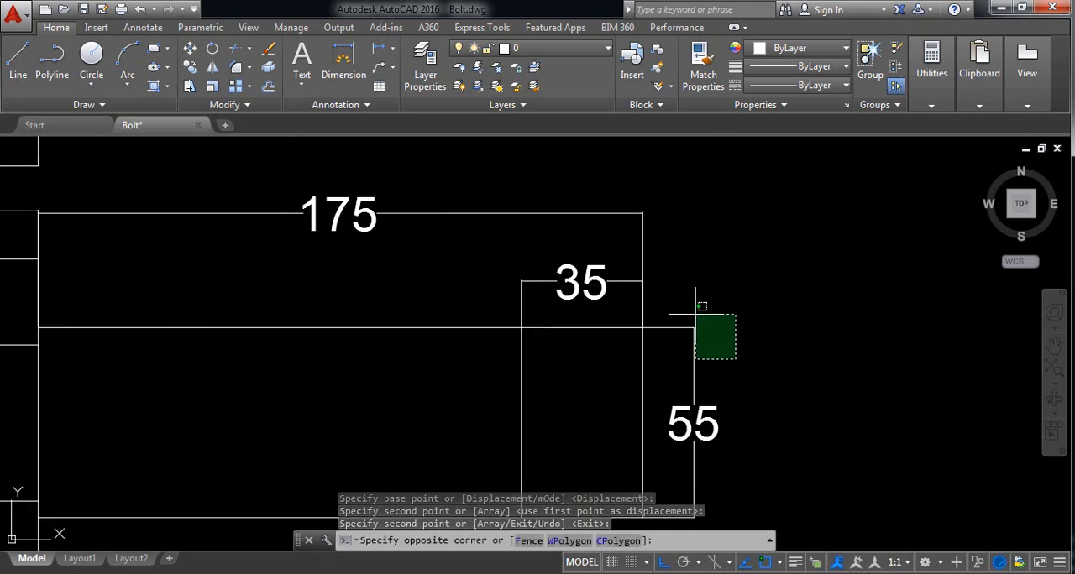
pyautogui.click(687, 293)
pyautogui.press('Delete')
pyautogui.click(693, 287)
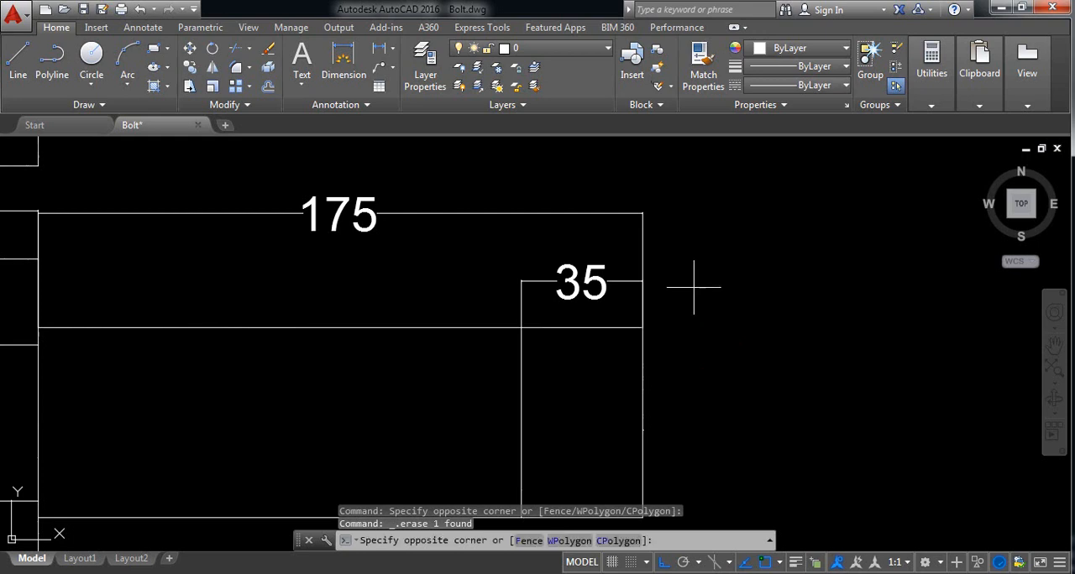
pyautogui.click(596, 204)
pyautogui.press('Delete')
# Step: Delete the head's width, upper-section and full-height dimensions from the lower copy of the bolt
pyautogui.scroll(-5, 456, 240)
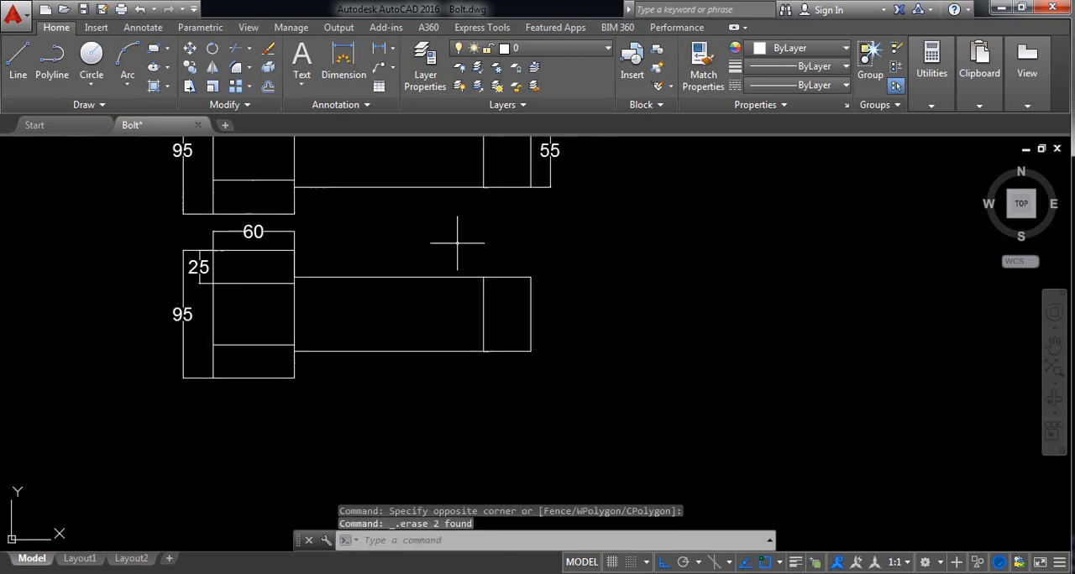
pyautogui.moveTo(359, 257); pyautogui.dragTo(400, 271, button='middle')
pyautogui.scroll(4, 352, 252)
pyautogui.click(379, 295)
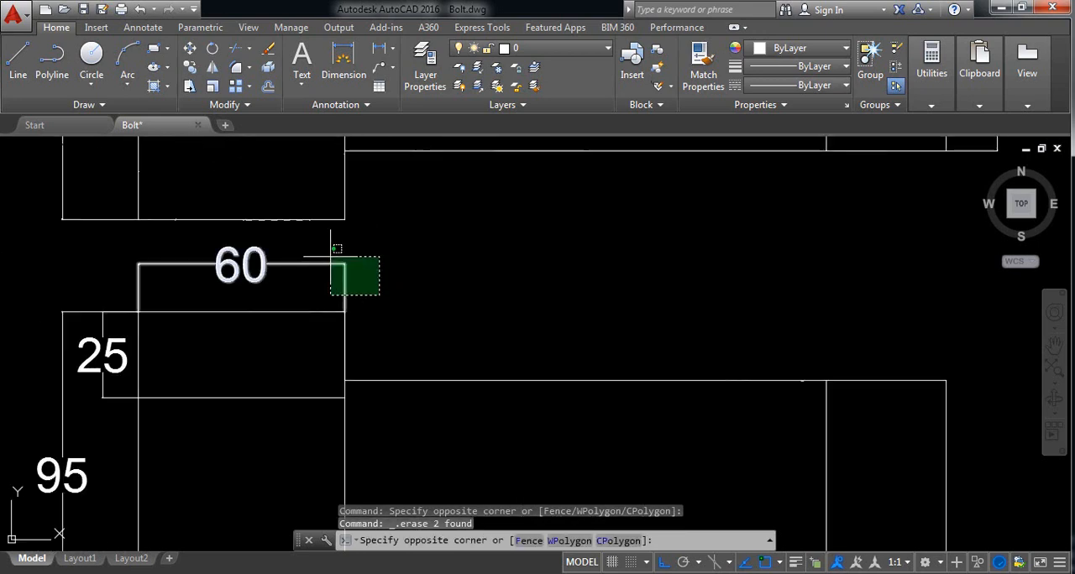
pyautogui.click(330, 258)
pyautogui.press('Delete')
pyautogui.moveTo(117, 397); pyautogui.dragTo(224, 367, button='middle')
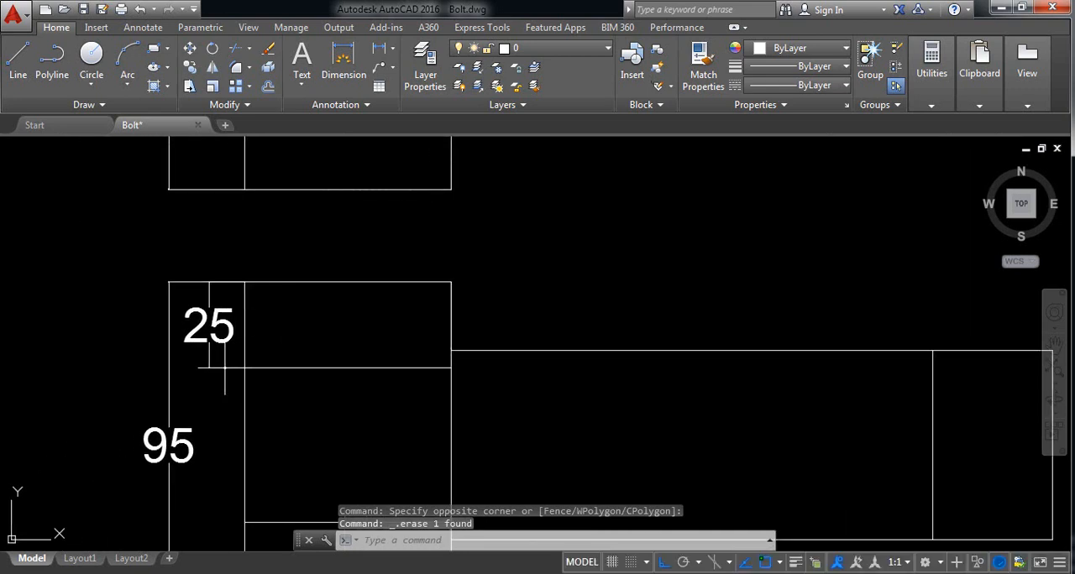
pyautogui.click(221, 396)
pyautogui.click(144, 335)
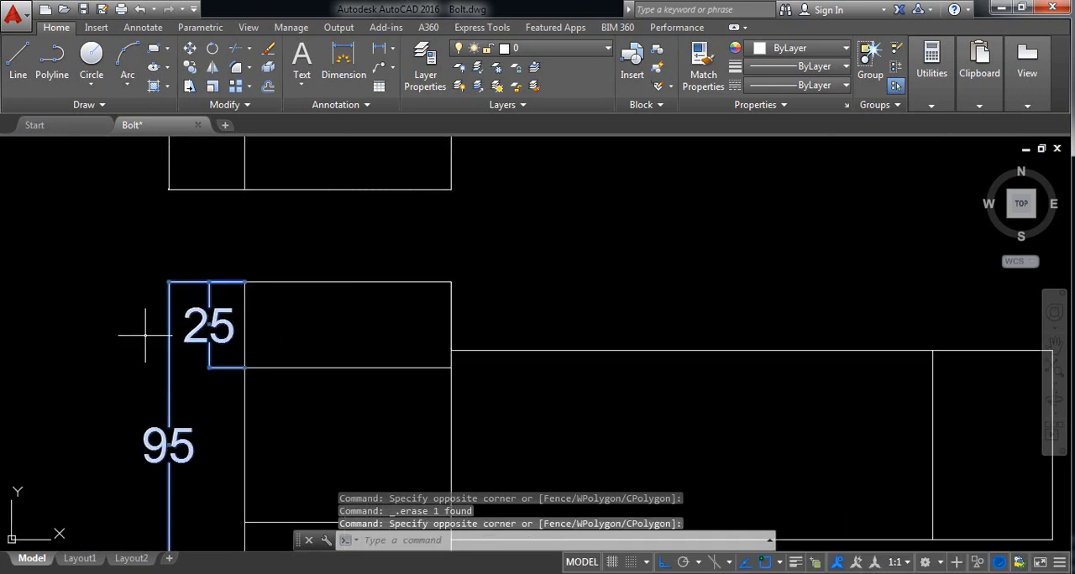
pyautogui.press('Delete')
# Step: Draw a rectangle over the upper section of the copied bolt's head, from its upper left corner to its lower right corner
pyautogui.scroll(-3, 322, 323)
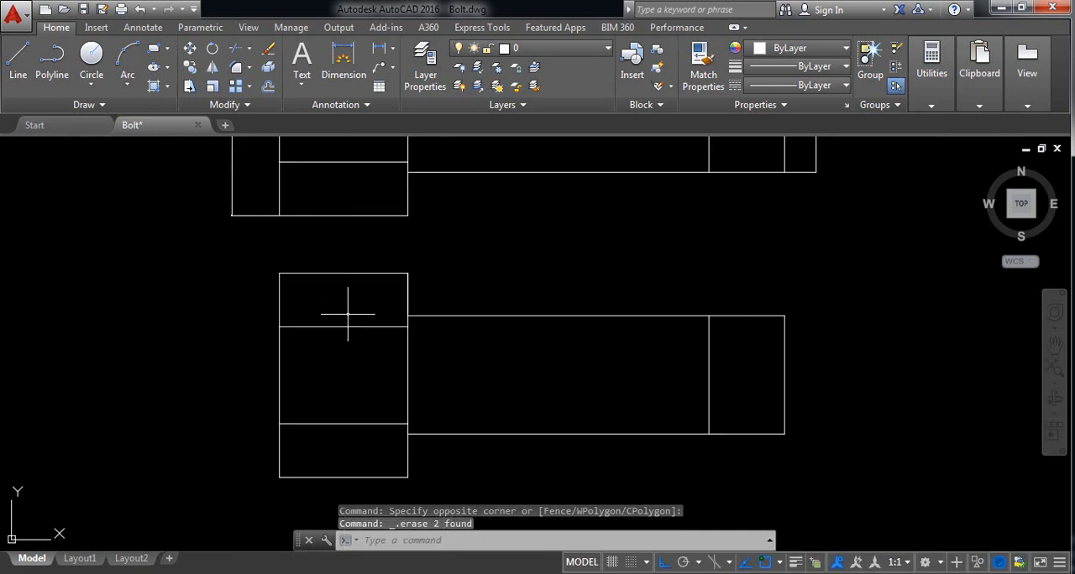
pyautogui.moveTo(485, 343); pyautogui.dragTo(468, 334, button='middle')
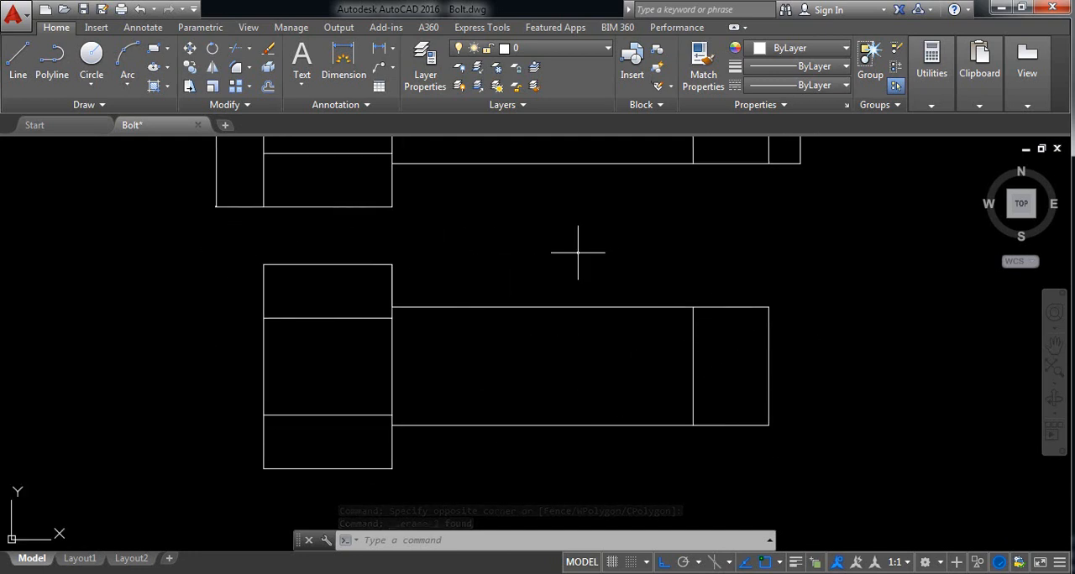
pyautogui.moveTo(552, 257); pyautogui.dragTo(585, 257, button='middle')
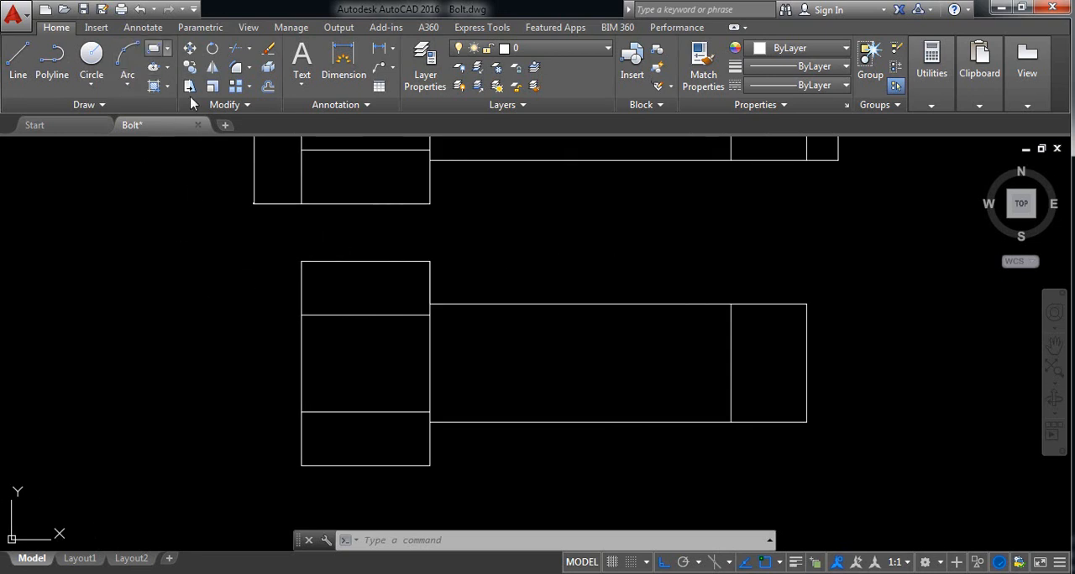
pyautogui.scroll(2, 332, 281)
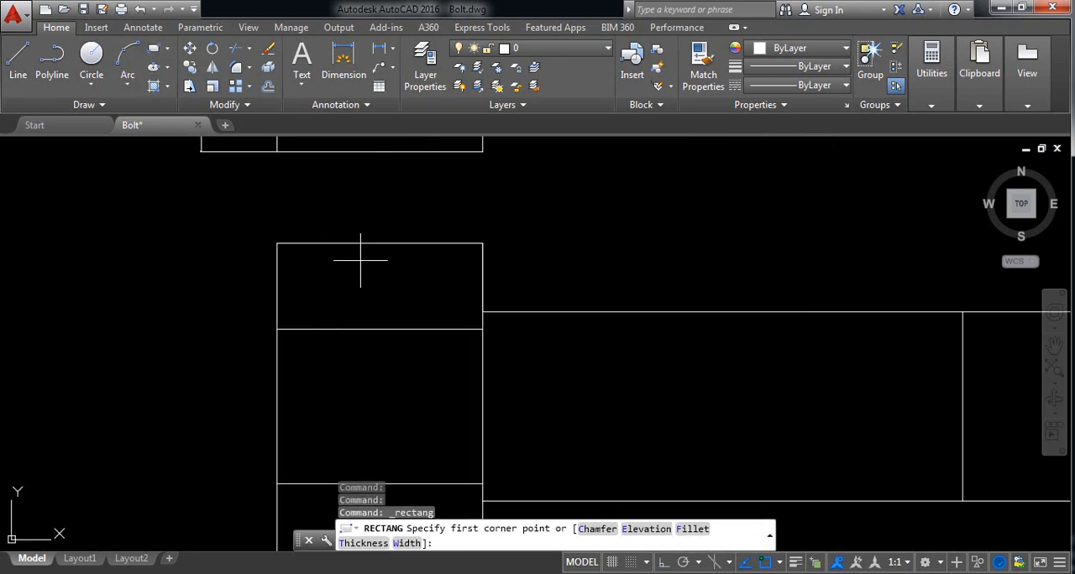
pyautogui.click(277, 243)
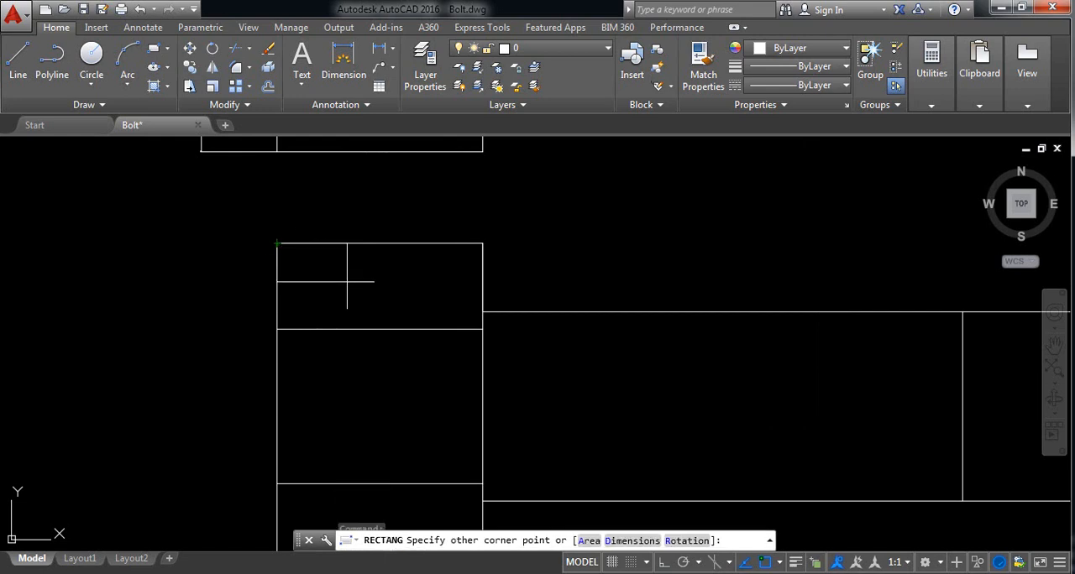
pyautogui.click(483, 330)
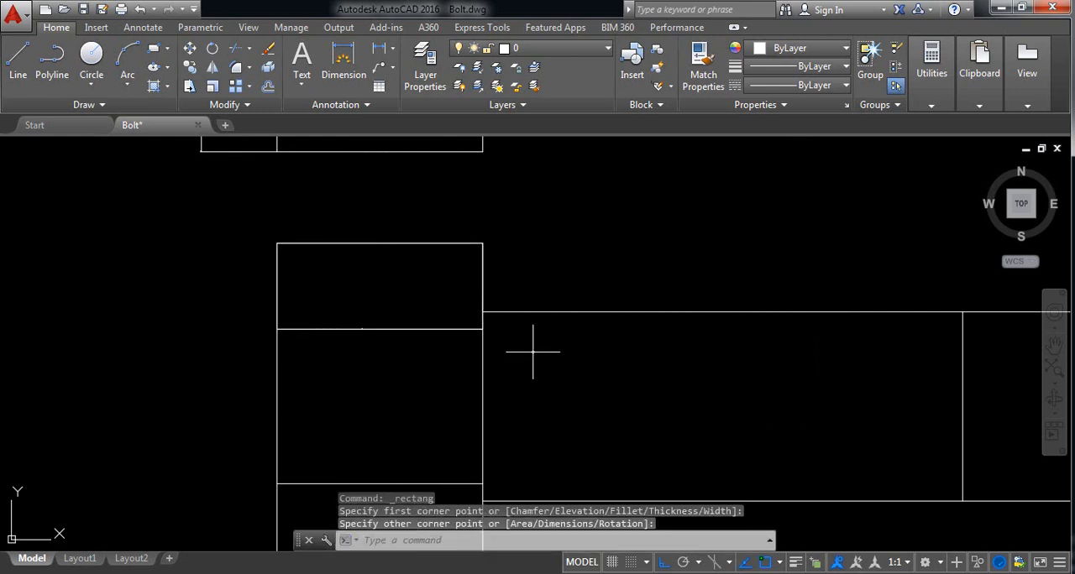
# Step: Draw a rectangle over the middle section of the copied bolt's head, from its upper left to its lower right corner
pyautogui.press('Return')
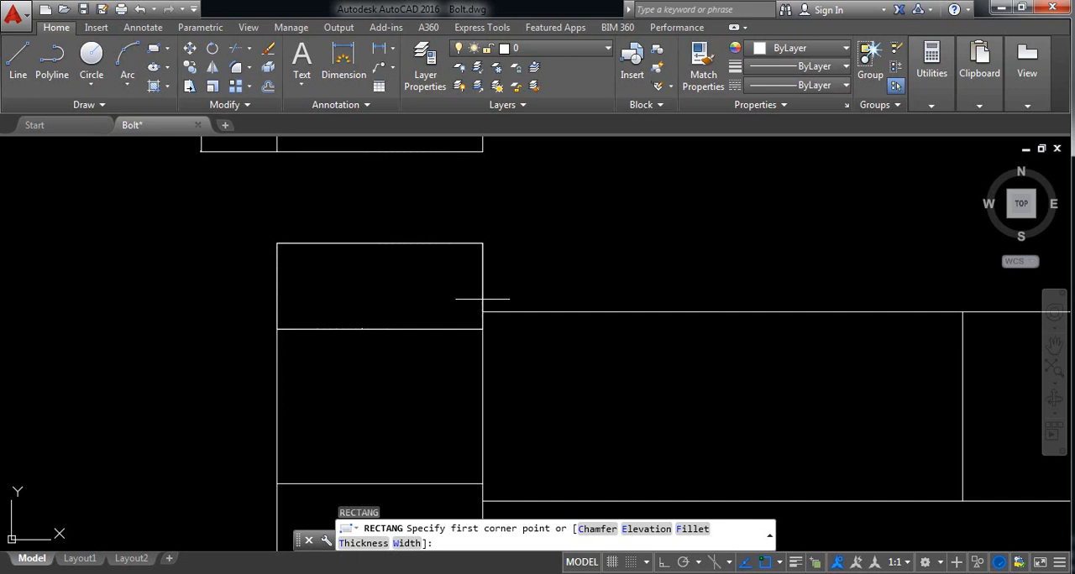
pyautogui.press('Escape')
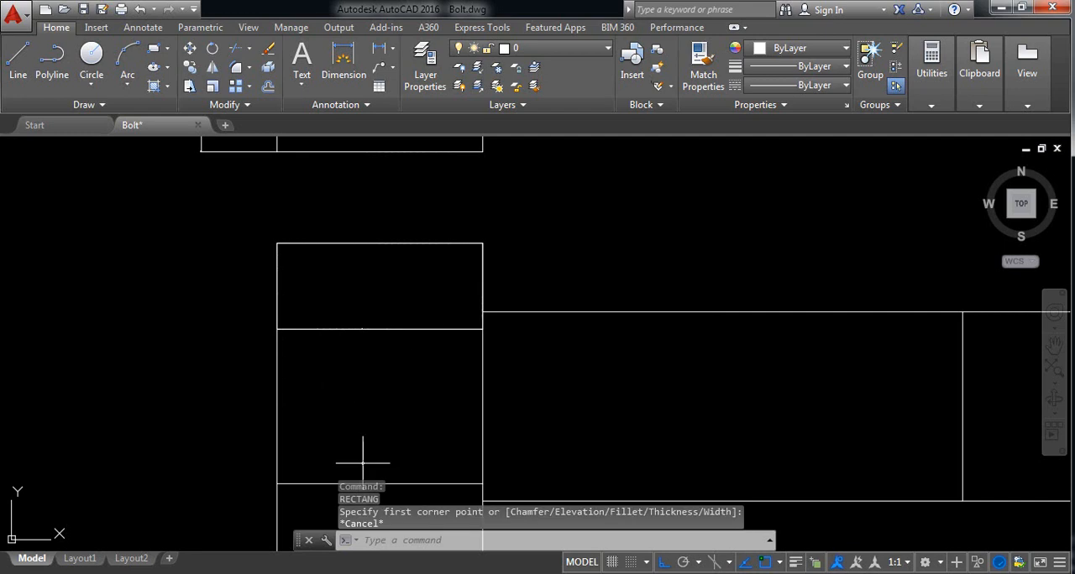
pyautogui.click(156, 52)
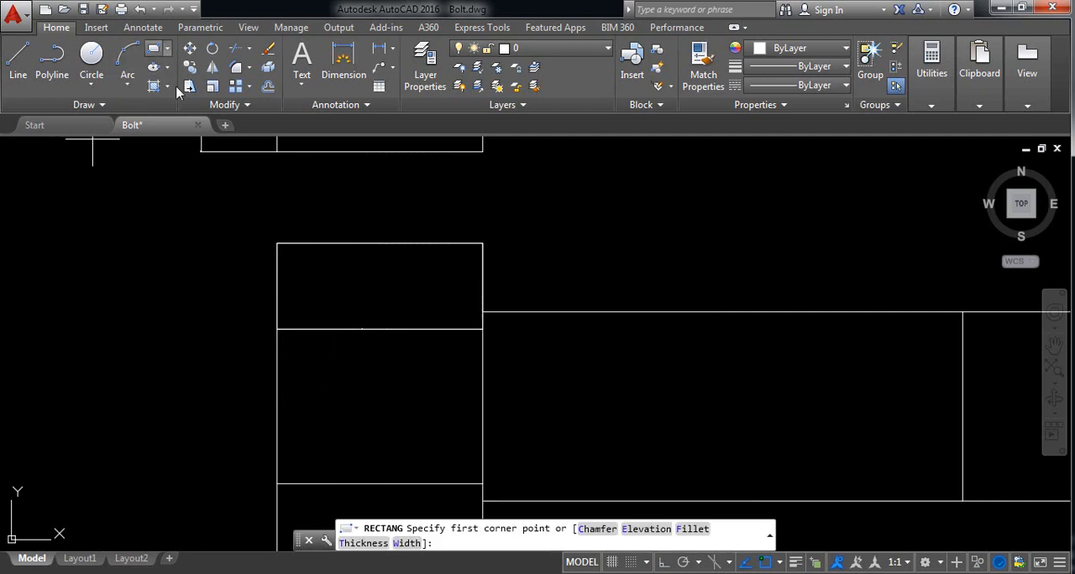
pyautogui.click(277, 329)
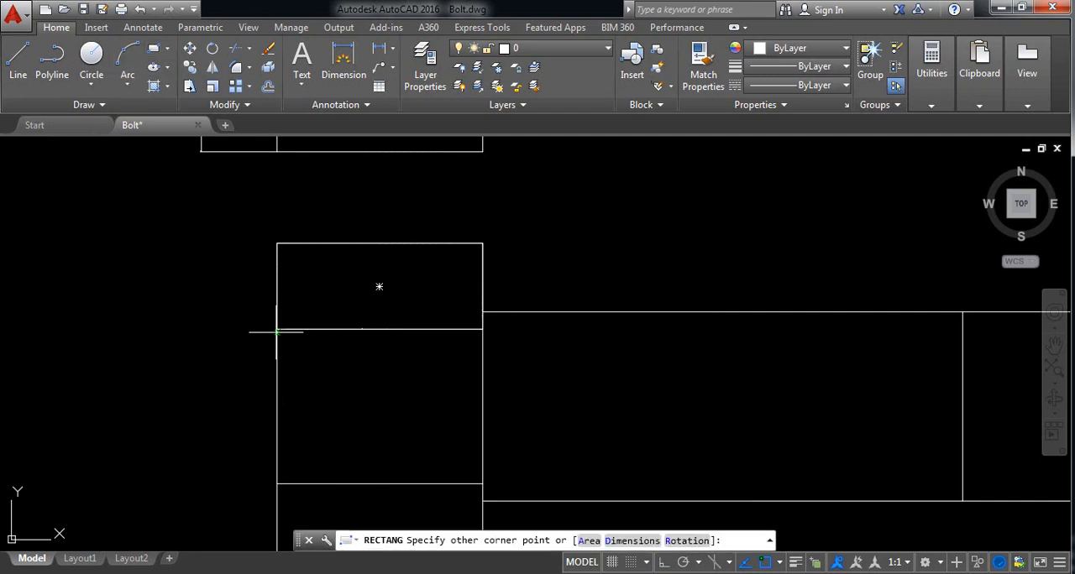
pyautogui.click(482, 484)
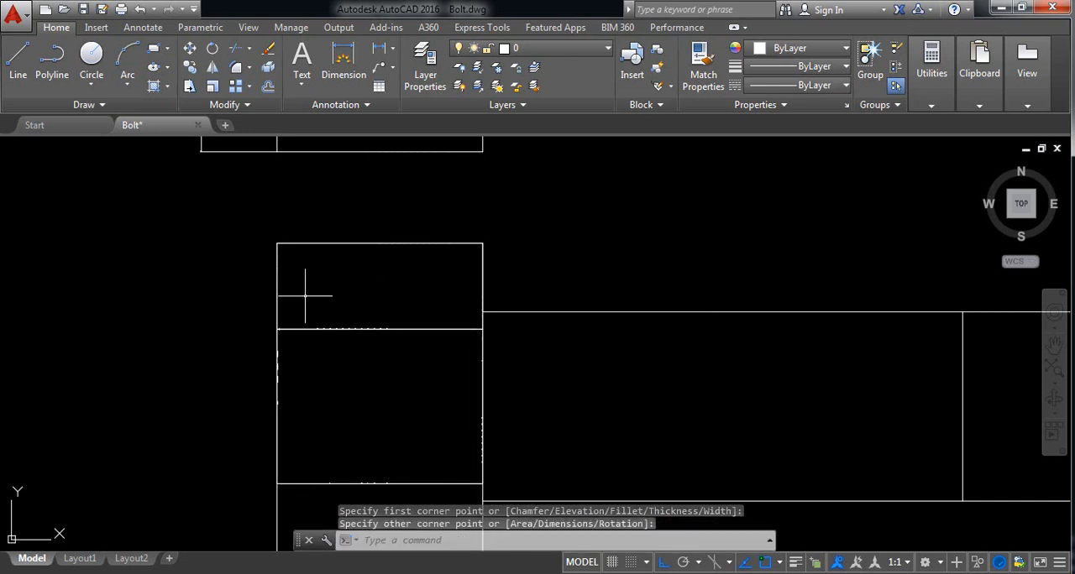
# Step: Draw a rectangle over the lower section of the copied bolt's head, from its upper left to its lower right corner
pyautogui.click(155, 52)
pyautogui.moveTo(466, 456); pyautogui.dragTo(435, 318, button='middle')
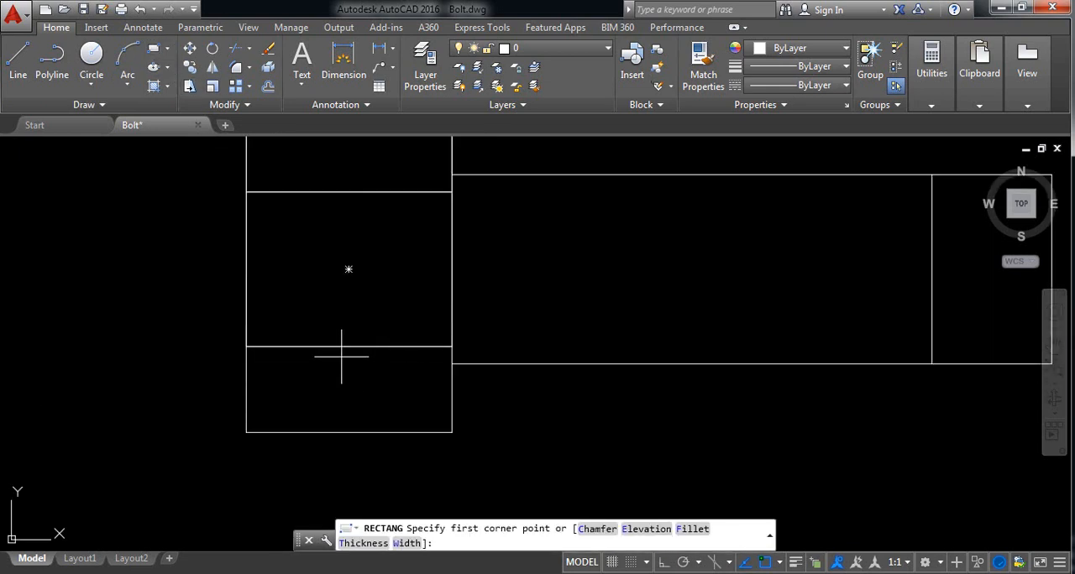
pyautogui.click(246, 346)
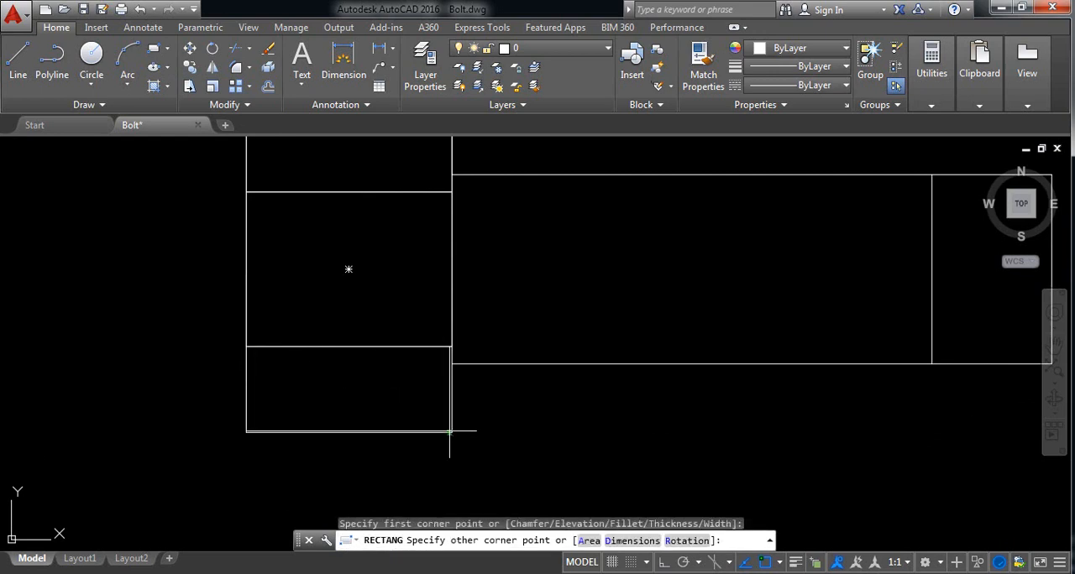
pyautogui.press('Escape')
# Step: Set the fillet radius to 10 and fillet the upper left corner of the copied head's upper section
pyautogui.scroll(-2, 559, 431)
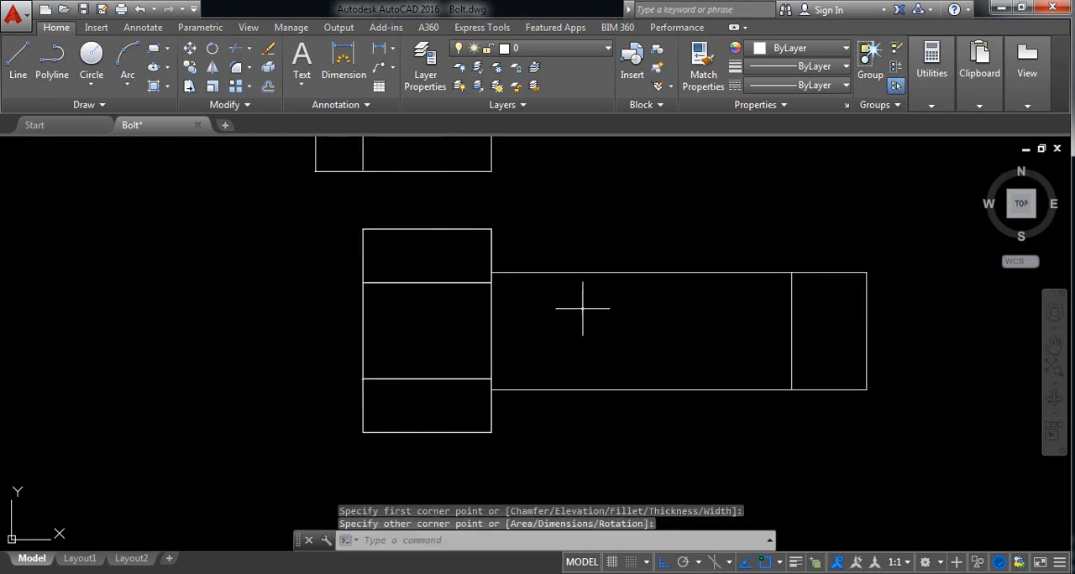
pyautogui.moveTo(583, 308); pyautogui.dragTo(558, 336, button='middle')
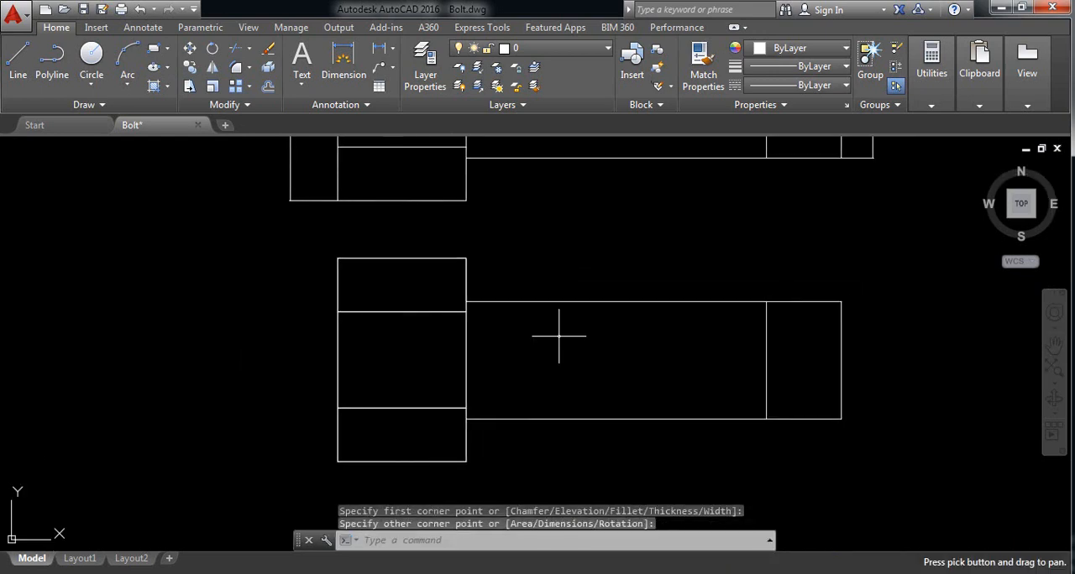
pyautogui.click(236, 67)
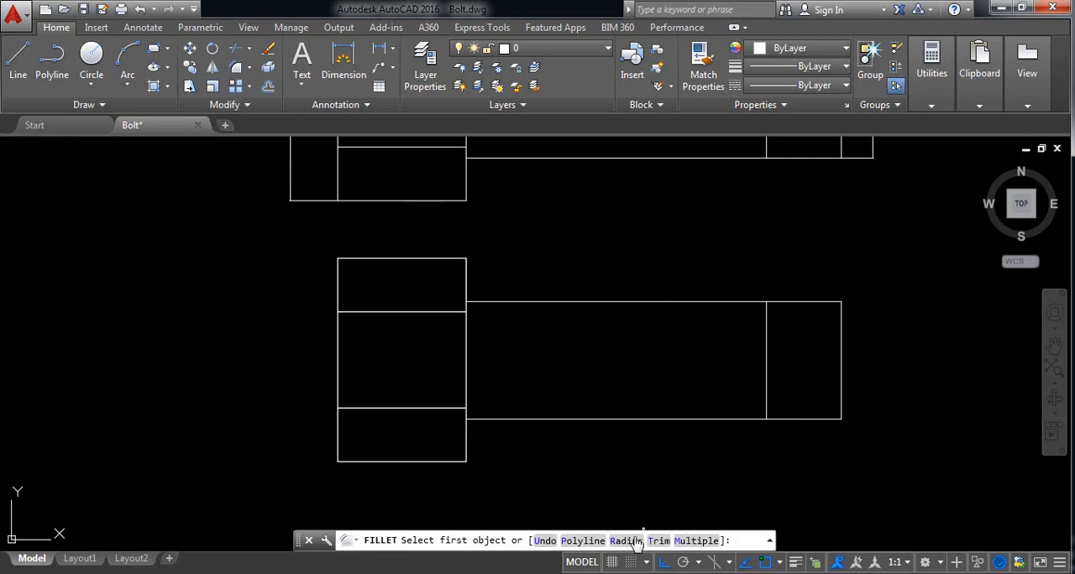
pyautogui.write('R')
pyautogui.press('Return')
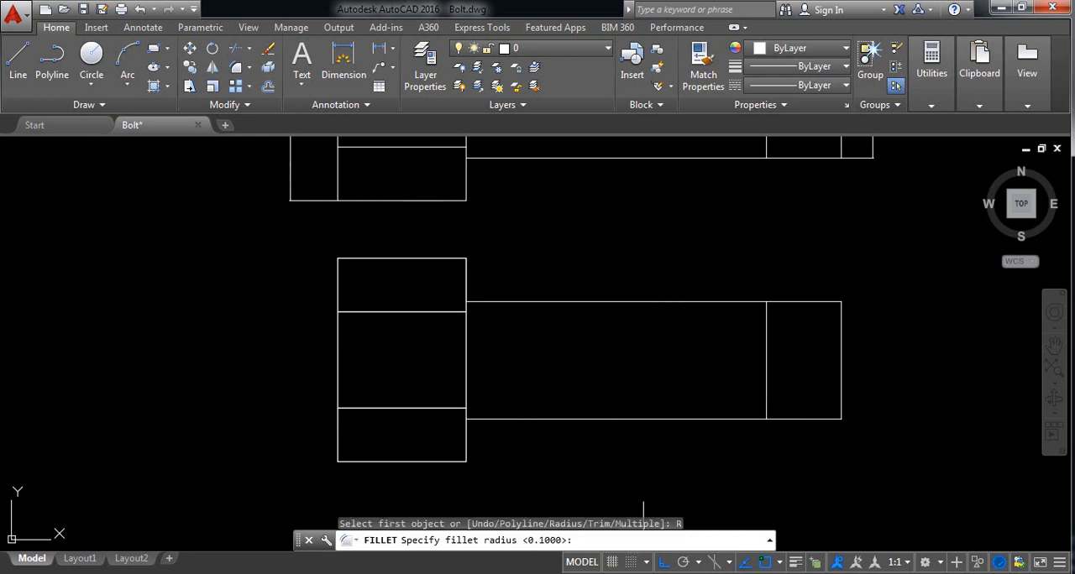
pyautogui.press('Return')
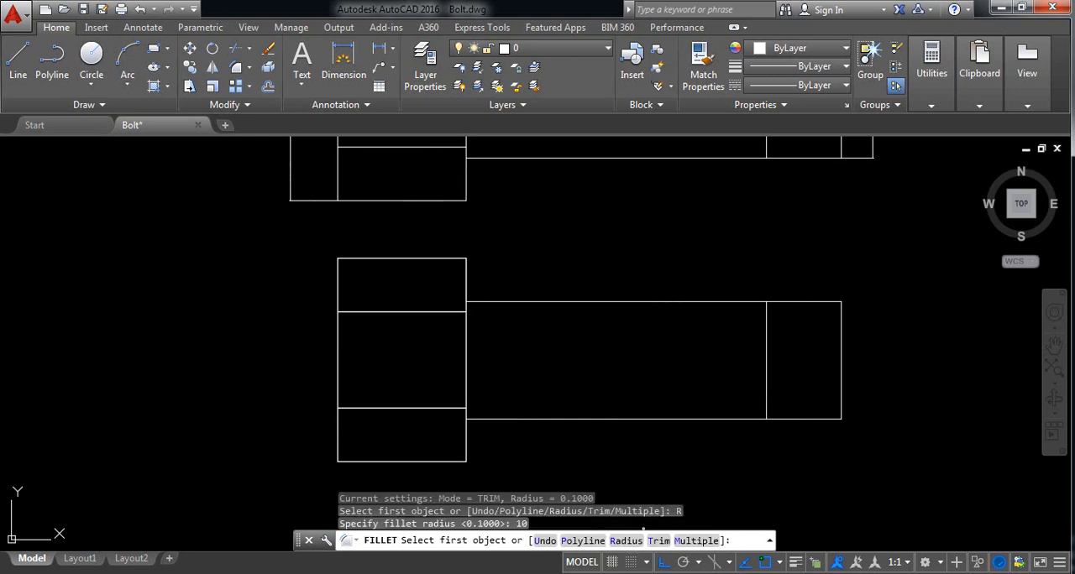
pyautogui.scroll(4, 332, 266)
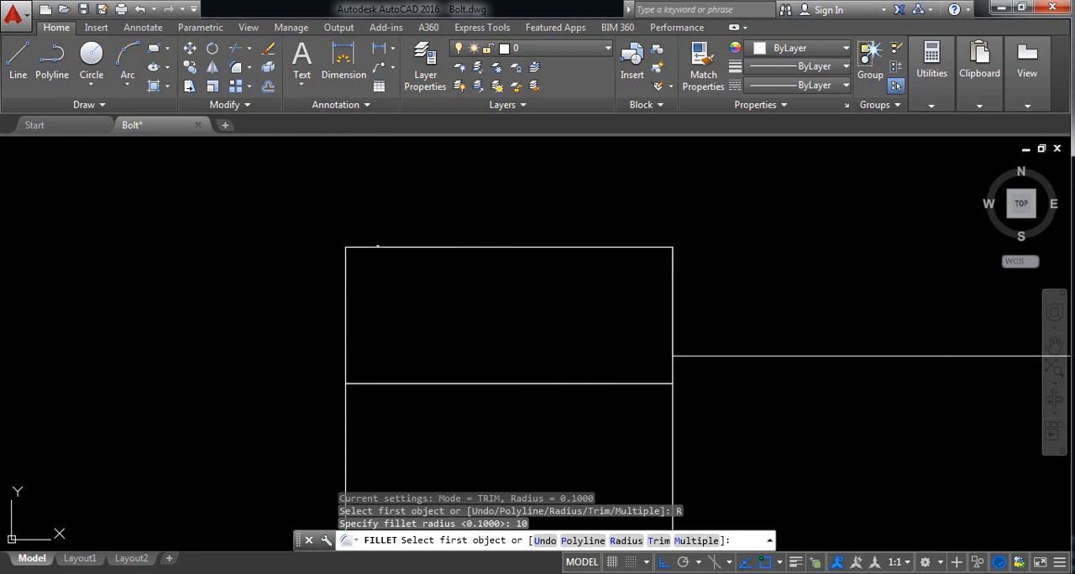
pyautogui.click(377, 248)
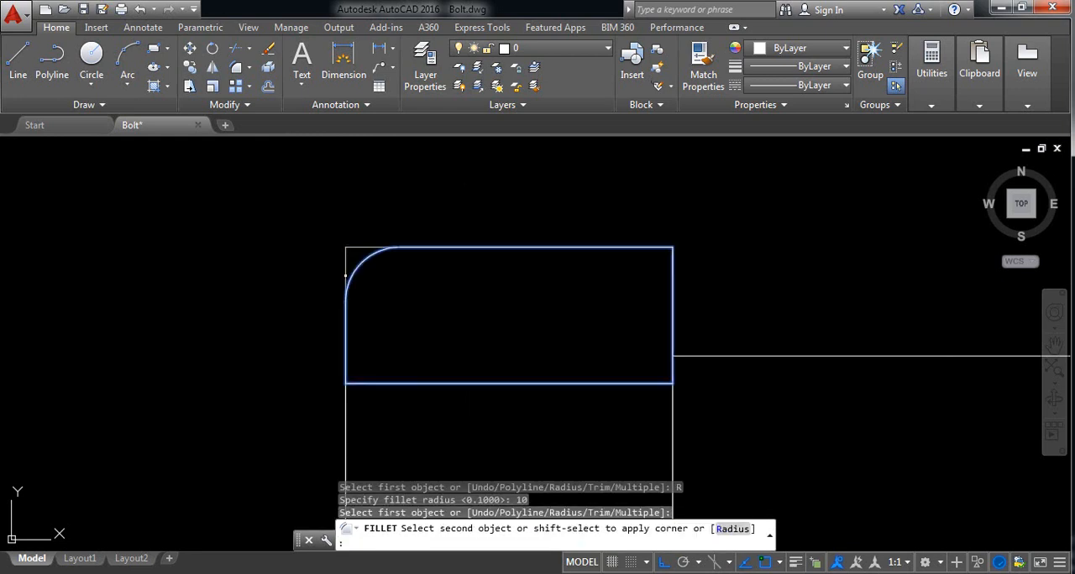
pyautogui.click(345, 282)
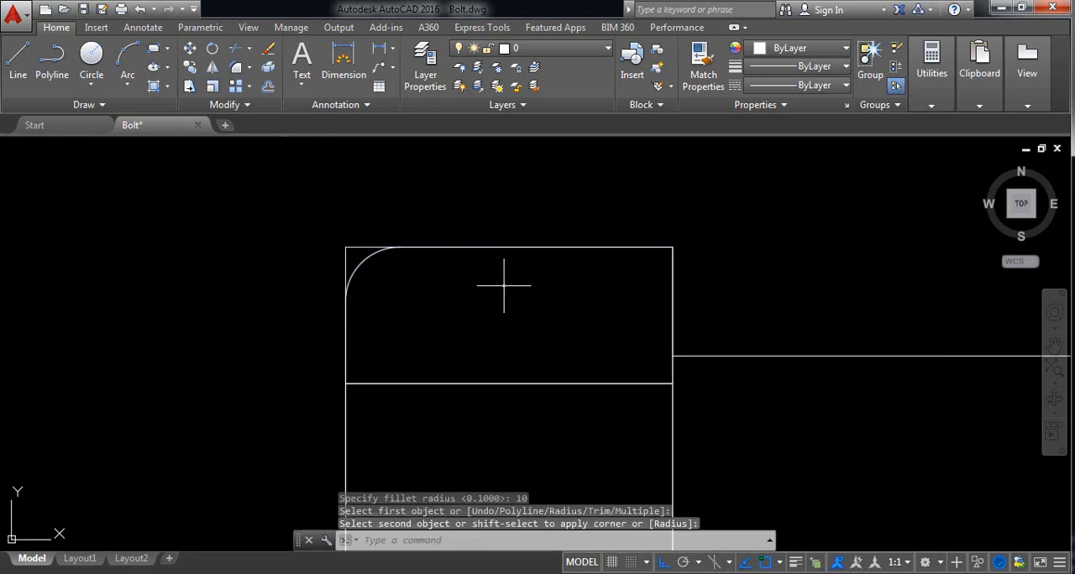
# Step: Fillet the upper right corner of the copied head's upper section with the radius of 10
pyautogui.press('Return')
pyautogui.scroll(2, 676, 262)
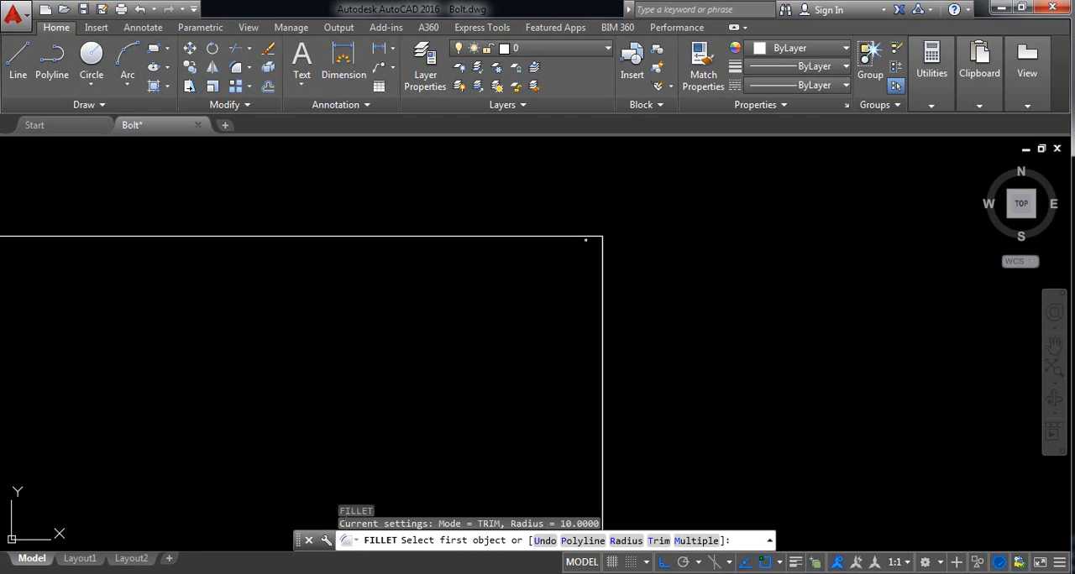
pyautogui.click(578, 237)
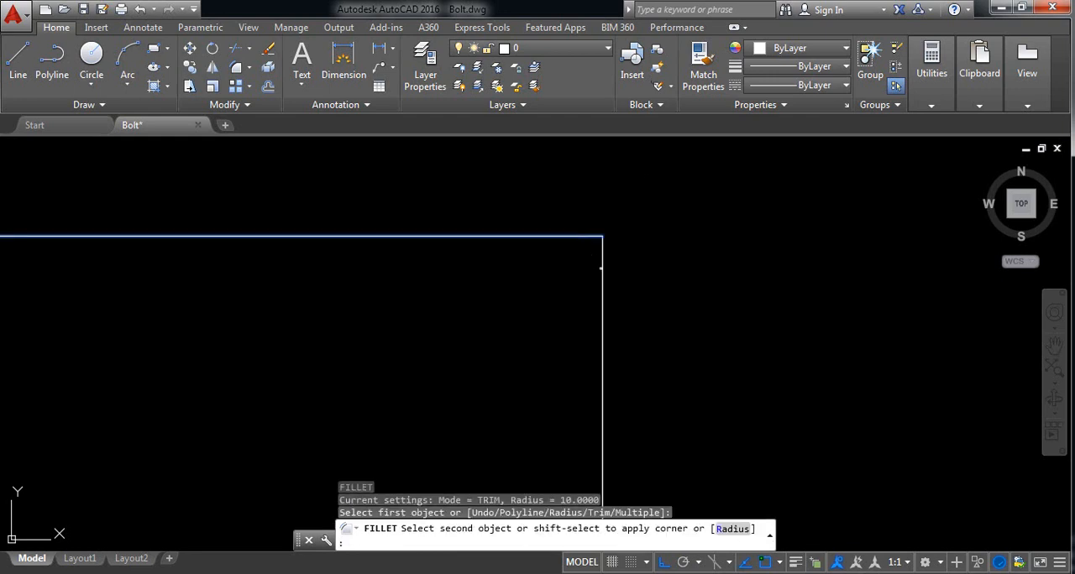
pyautogui.click(602, 281)
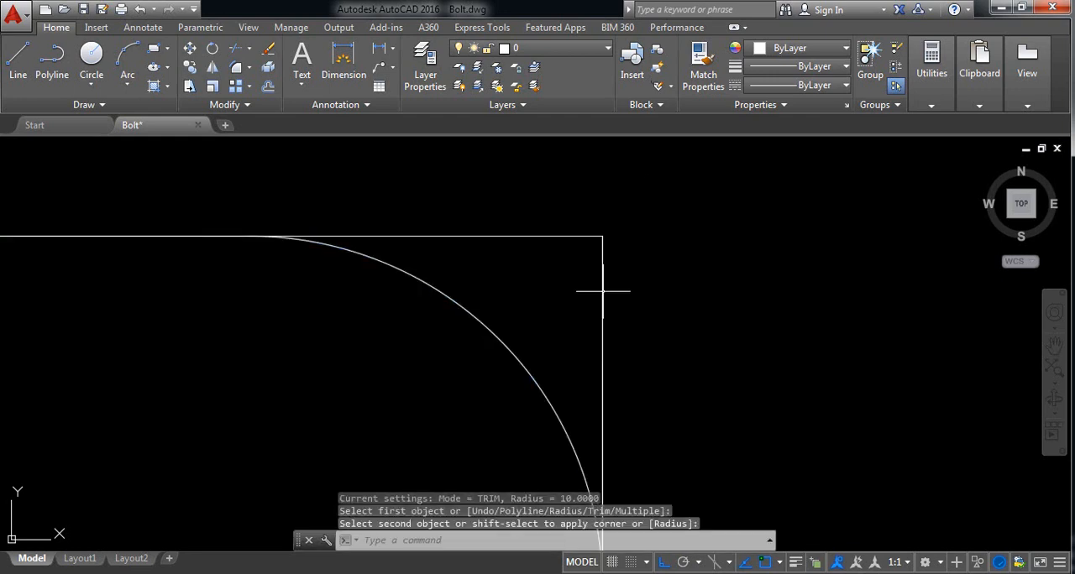
# Step: Fillet the lower right corner of the copied head's upper section with the radius of 10
pyautogui.press('Return')
pyautogui.scroll(-5, 603, 401)
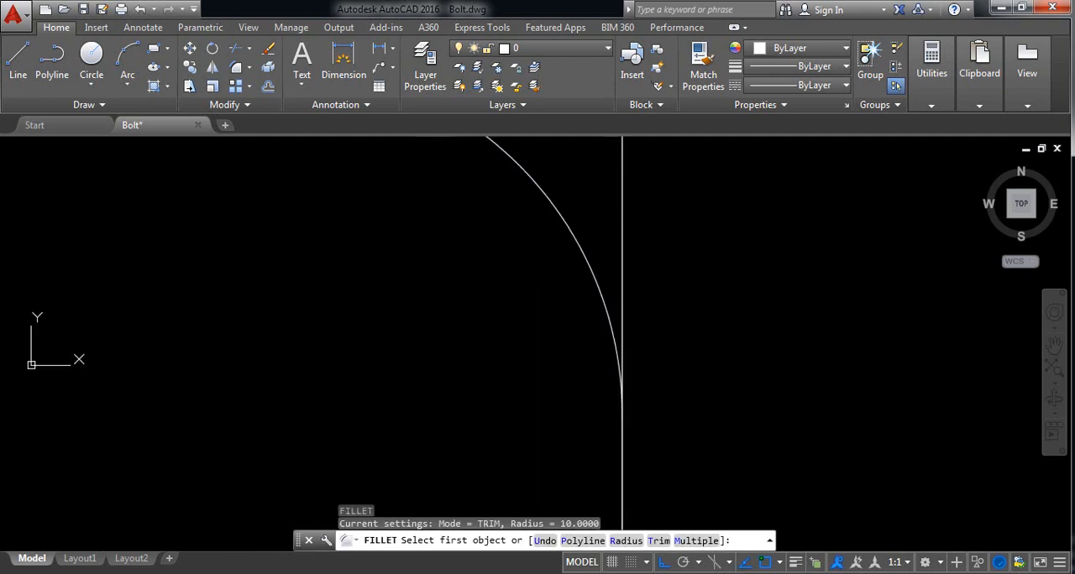
pyautogui.scroll(-3, 609, 353)
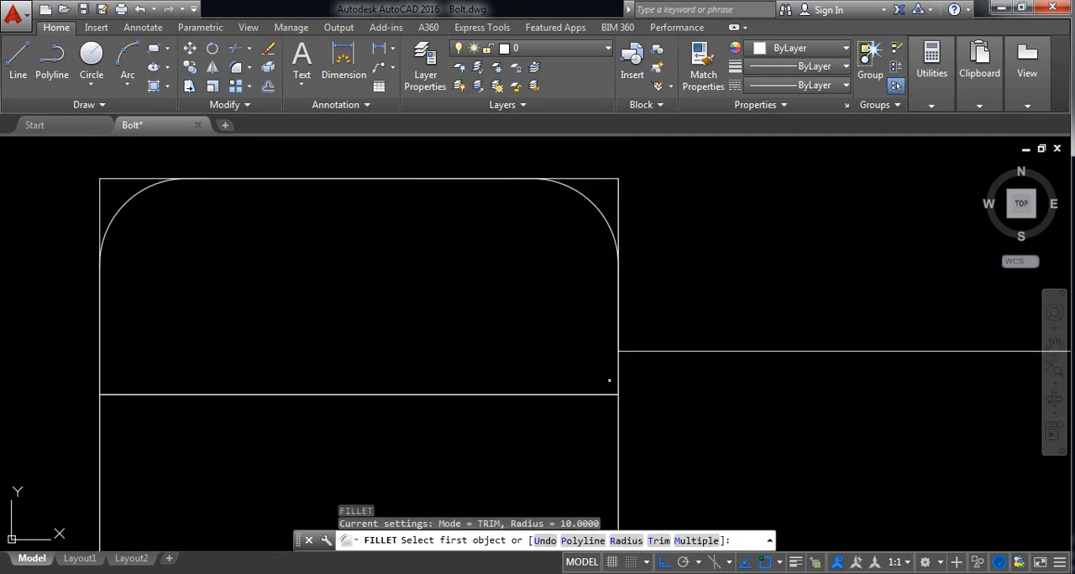
pyautogui.scroll(5, 621, 391)
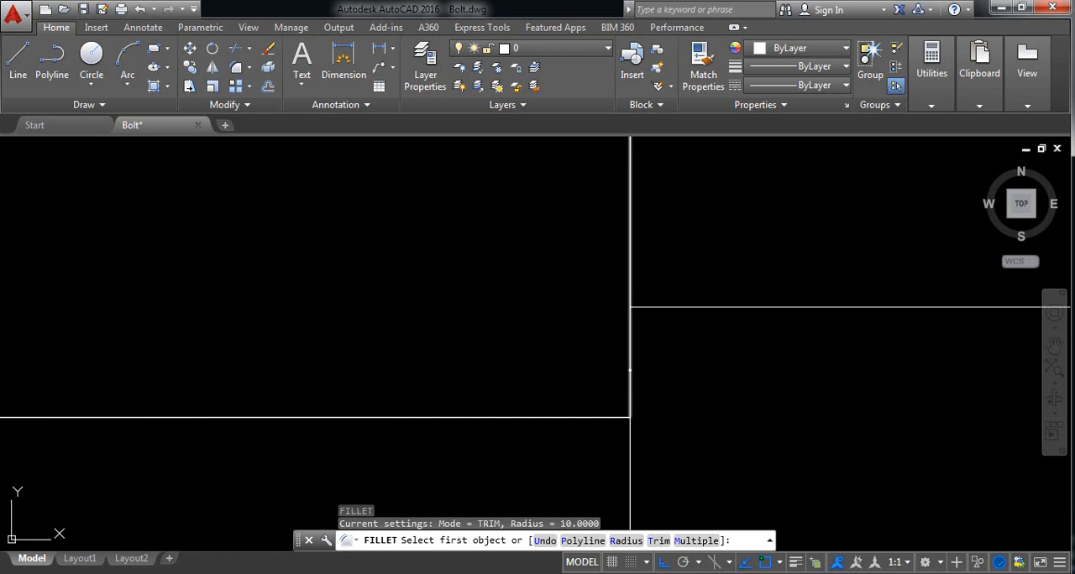
pyautogui.click(631, 373)
pyautogui.click(591, 416)
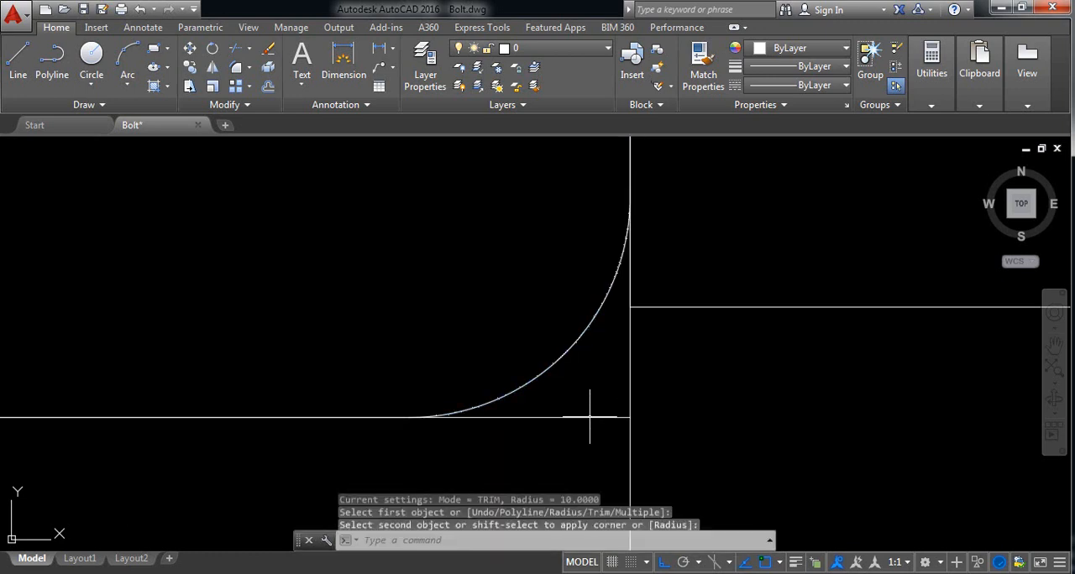
# Step: Fillet the upper left corner of the head's upper section again, between the remaining square top and left edges, with radius 10
pyautogui.press('space')
pyautogui.scroll(-3, 535, 315)
pyautogui.moveTo(315, 311); pyautogui.dragTo(411, 297, button='middle')
pyautogui.scroll(4, 365, 195)
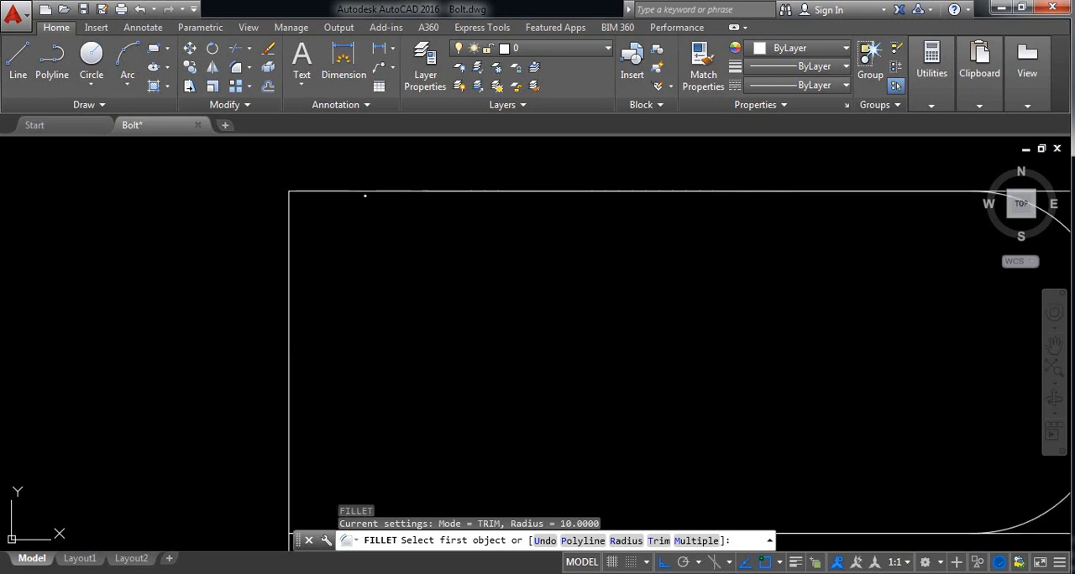
pyautogui.click(354, 193)
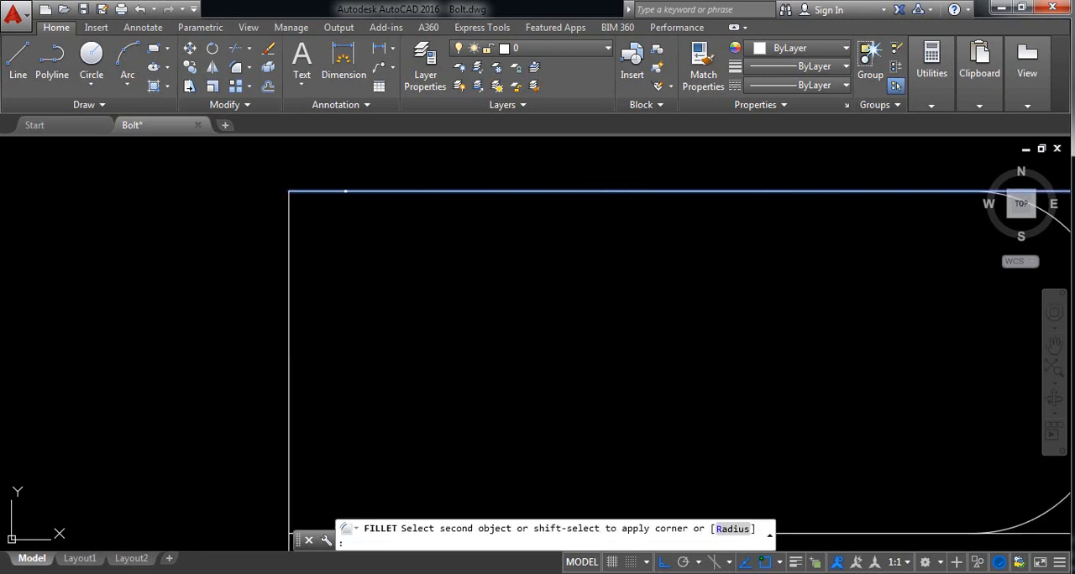
pyautogui.click(288, 255)
# Step: Fillet the lower left corner of the copied head's upper section with the radius of 10
pyautogui.press('Return')
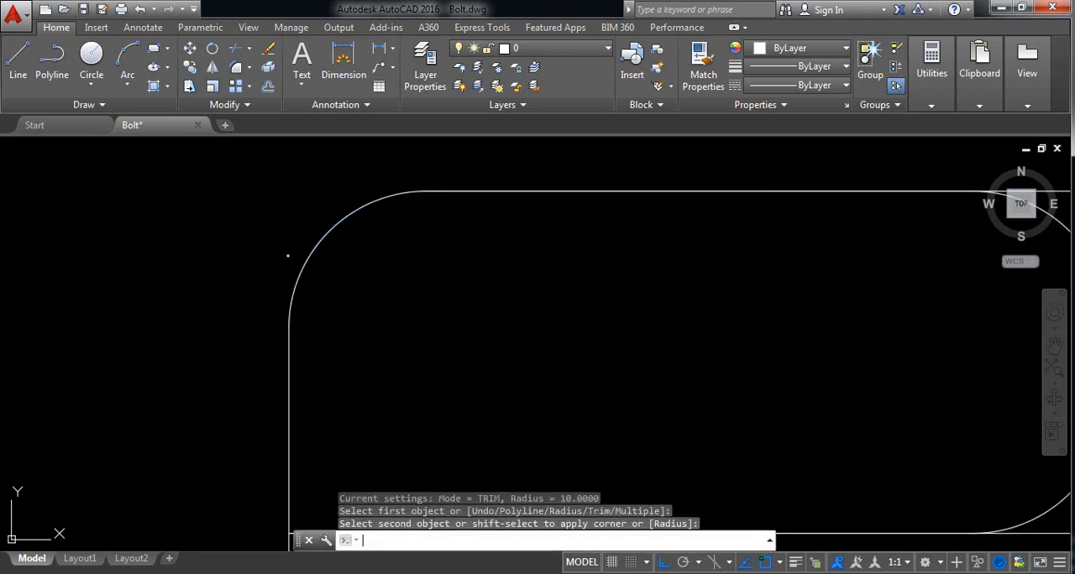
pyautogui.scroll(-5, 359, 322)
pyautogui.scroll(4, 352, 442)
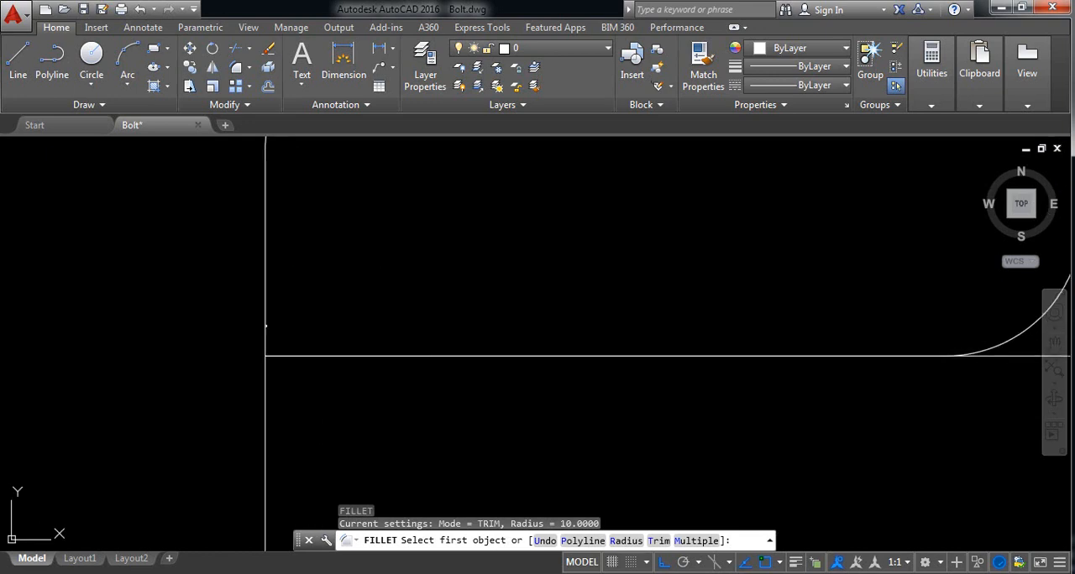
pyautogui.click(265, 326)
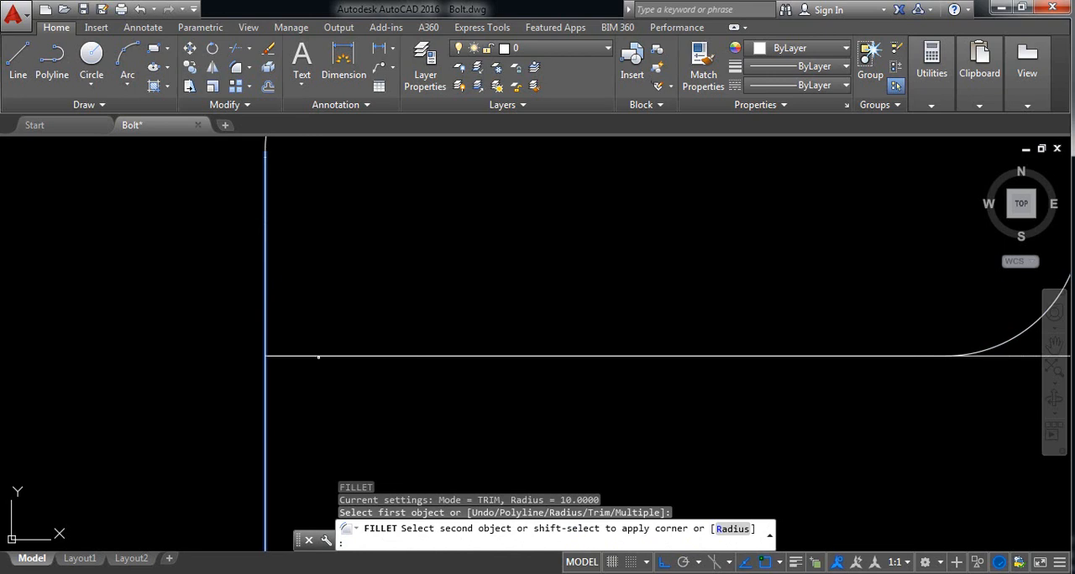
pyautogui.click(318, 357)
# Step: Redraw the rectangle over the head's middle section, from its upper right corner to its lower left corner
pyautogui.scroll(-5, 365, 380)
pyautogui.moveTo(469, 388)
pyautogui.mouseDown(button='middle')
pyautogui.moveTo(444, 344)
pyautogui.moveTo(430, 353)
pyautogui.mouseUp(button='middle')
pyautogui.scroll(-4, 451, 307)
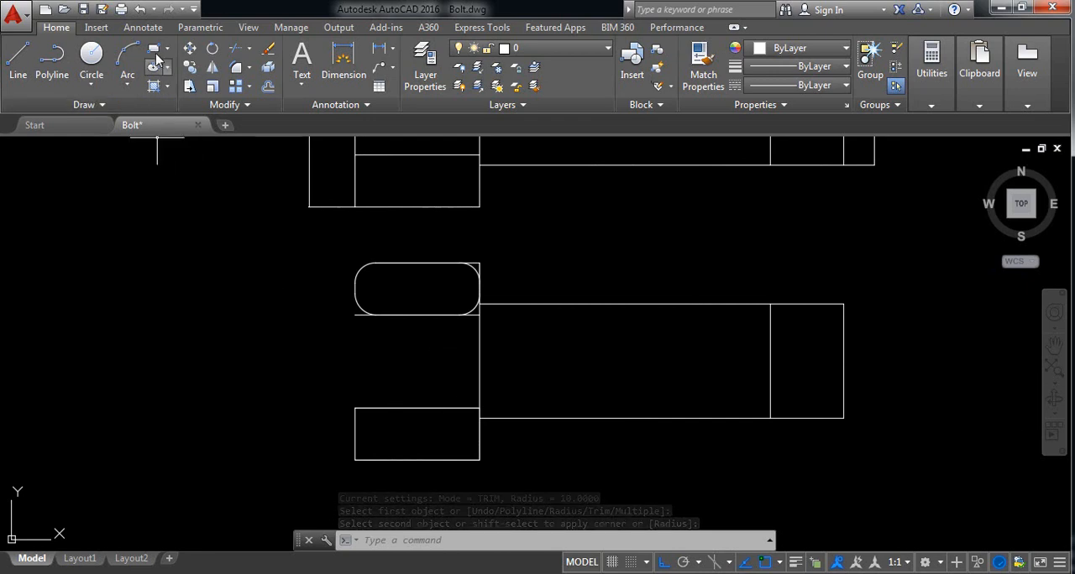
pyautogui.click(154, 49)
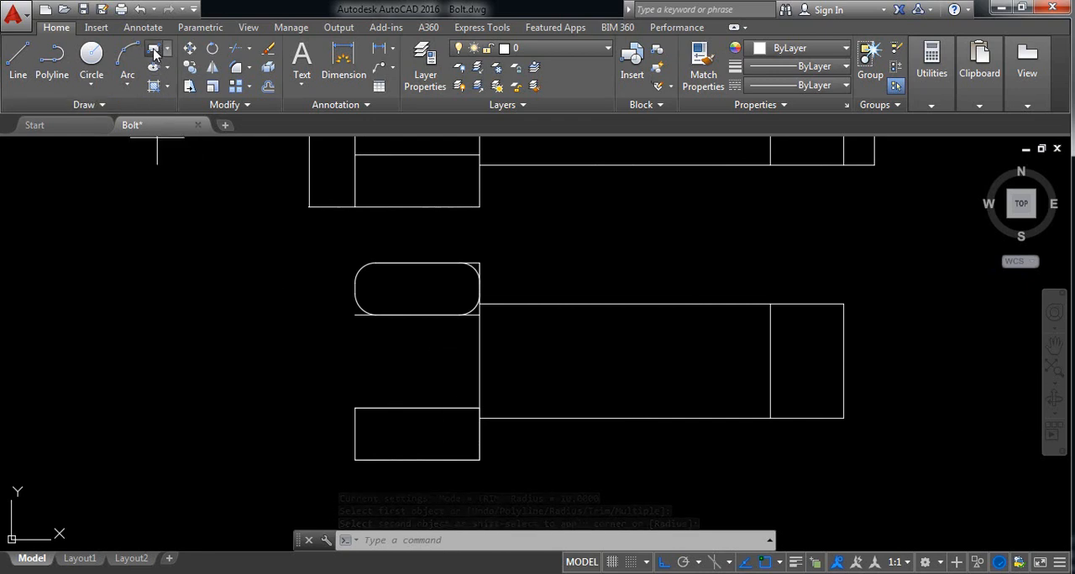
pyautogui.click(479, 314)
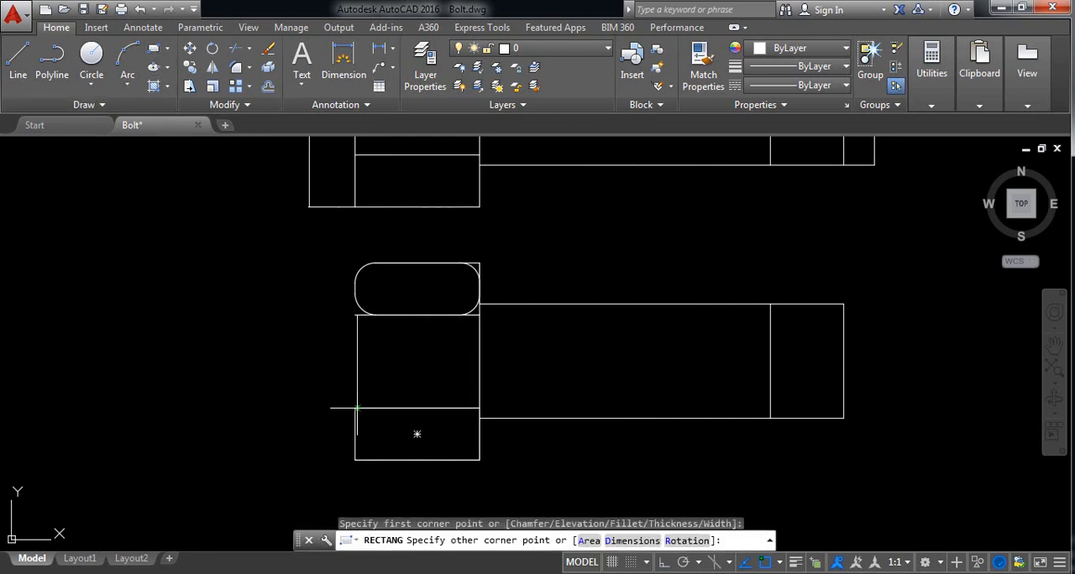
pyautogui.click(355, 409)
pyautogui.rightClick(355, 409)
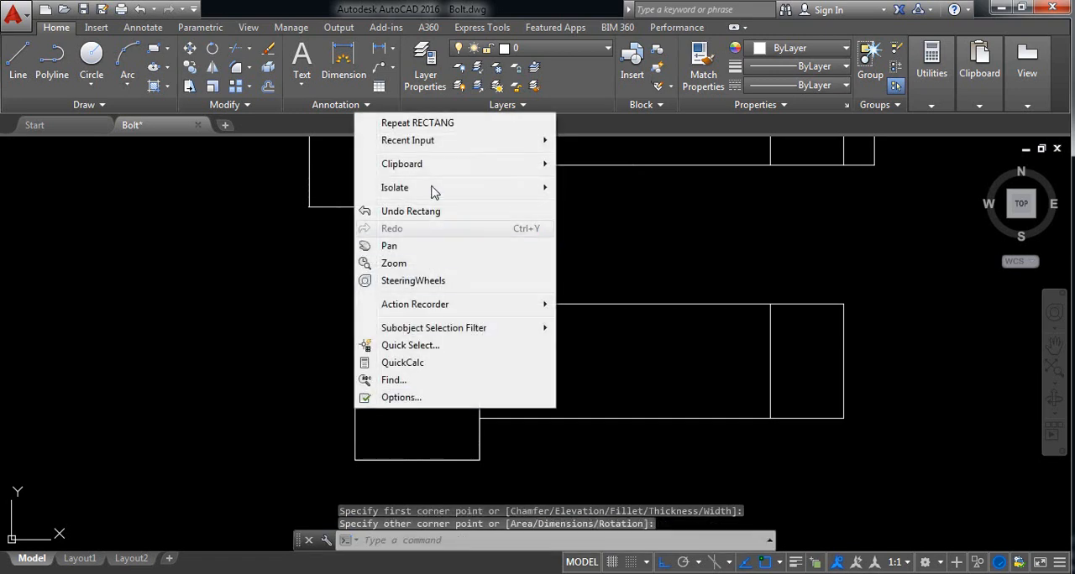
pyautogui.click(235, 251)
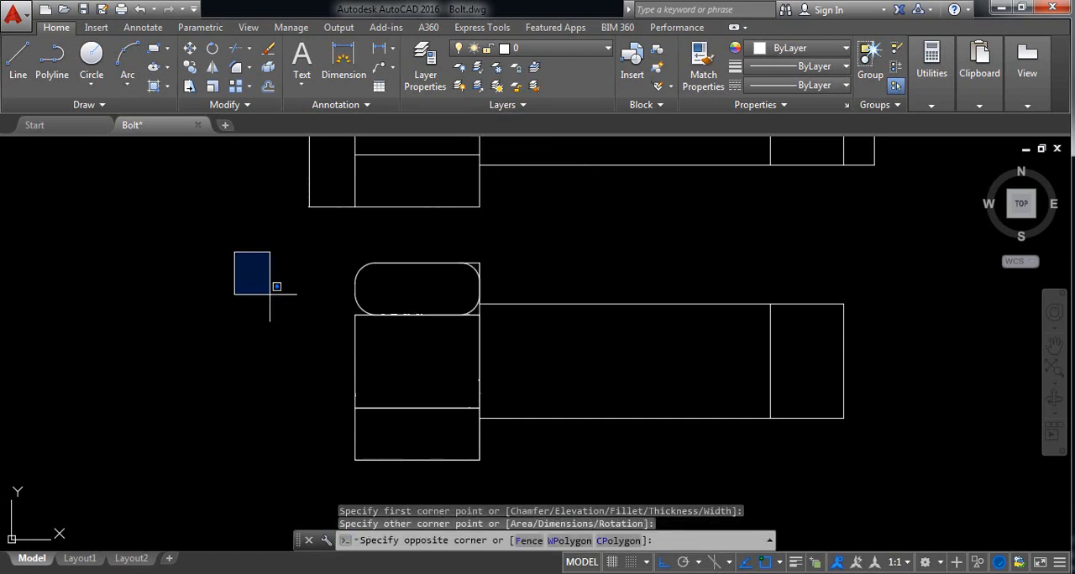
pyautogui.click(270, 294)
# Step: Fillet the upper right corner of the rectangle over the copied head's middle section with radius 10
pyautogui.click(236, 67)
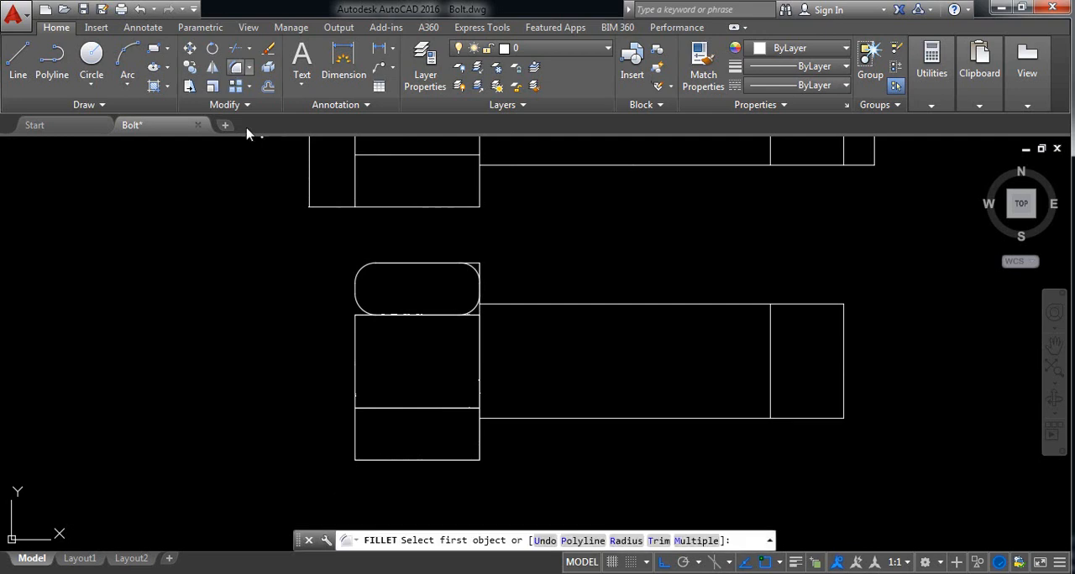
pyautogui.click(626, 541)
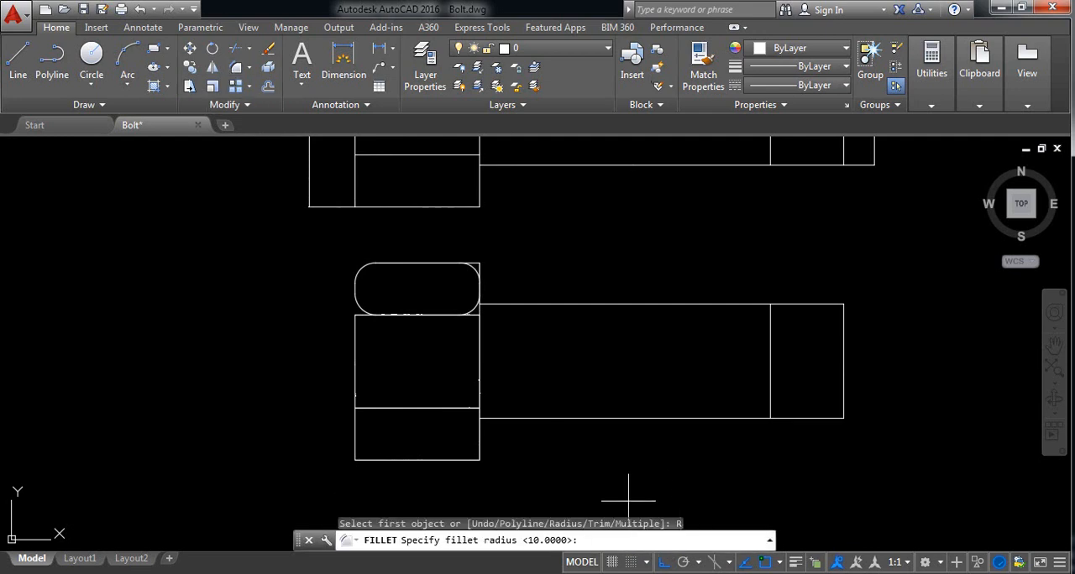
pyautogui.write('10')
pyautogui.press('Return')
pyautogui.scroll(6, 437, 340)
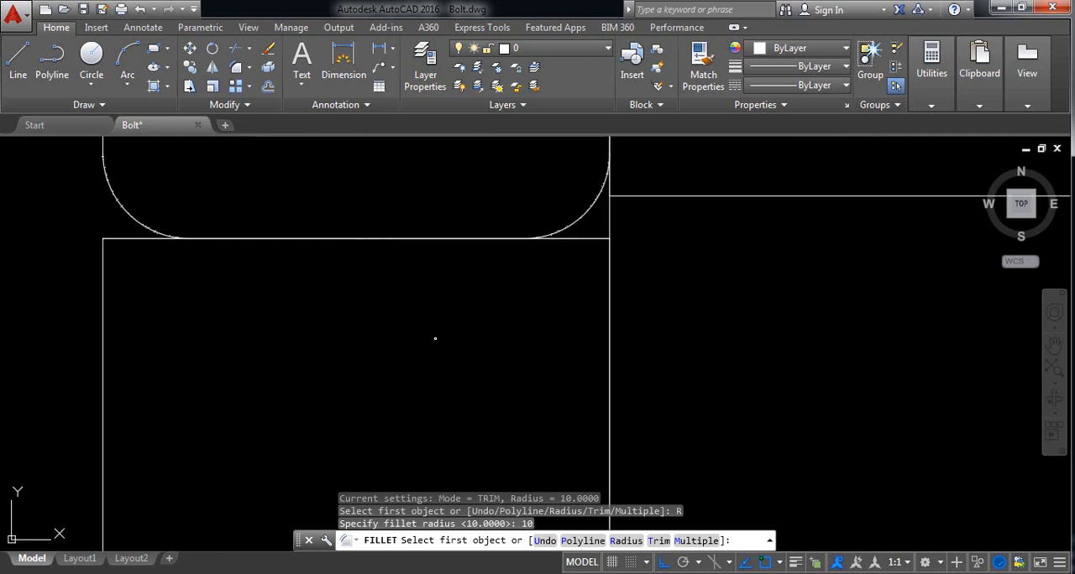
pyautogui.click(592, 240)
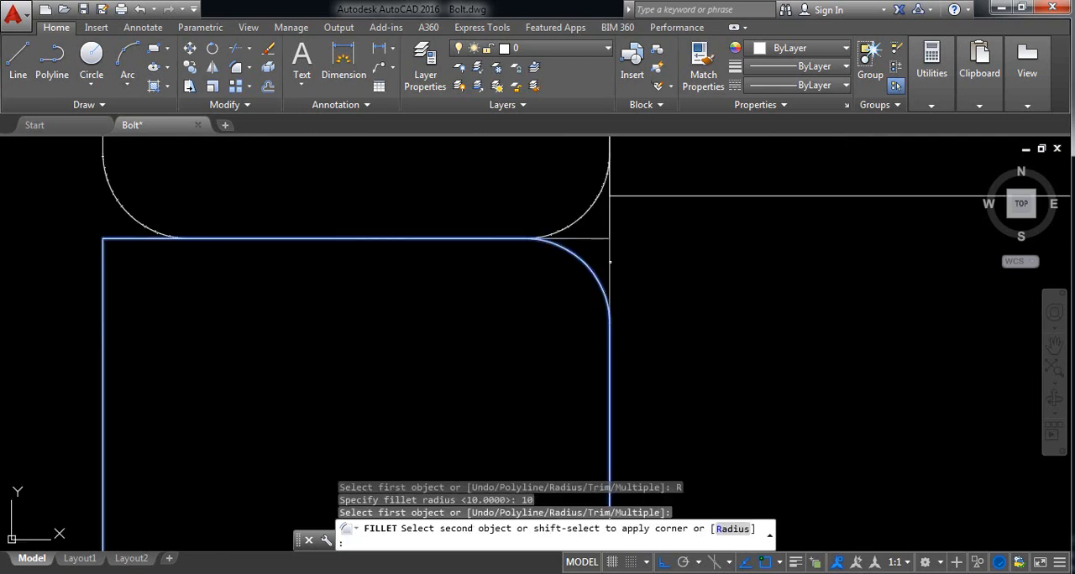
pyautogui.click(610, 277)
# Step: Fillet the upper left corner of the head's middle section with the same radius of 10
pyautogui.press('Return')
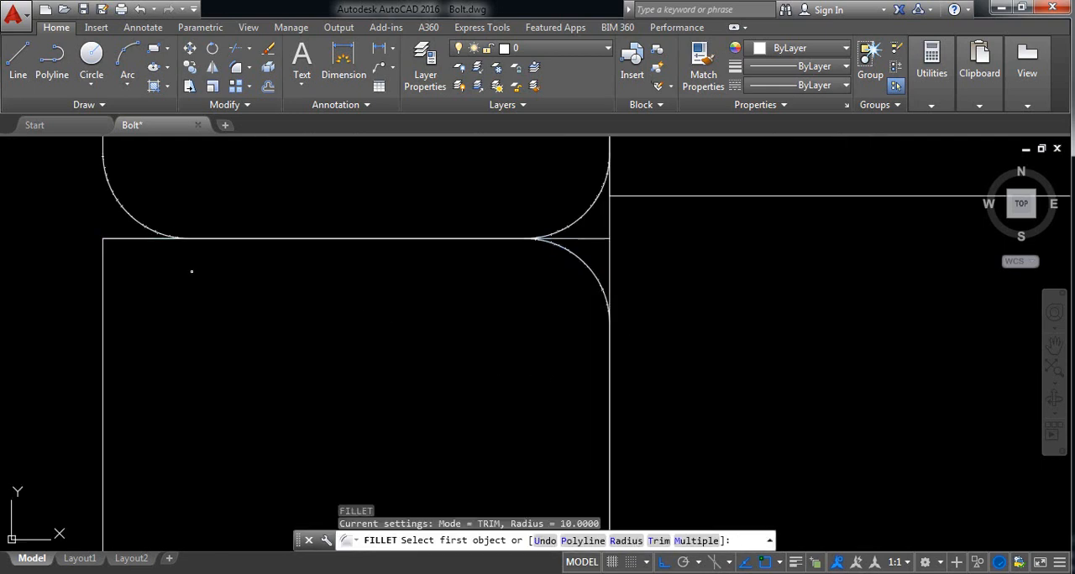
pyautogui.click(136, 241)
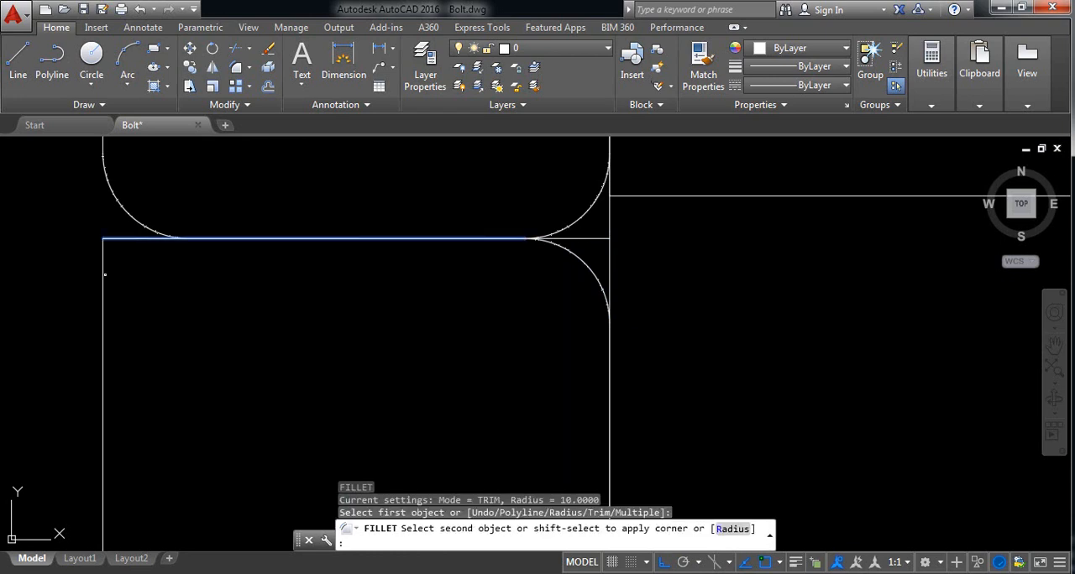
pyautogui.click(104, 277)
pyautogui.click(84, 283)
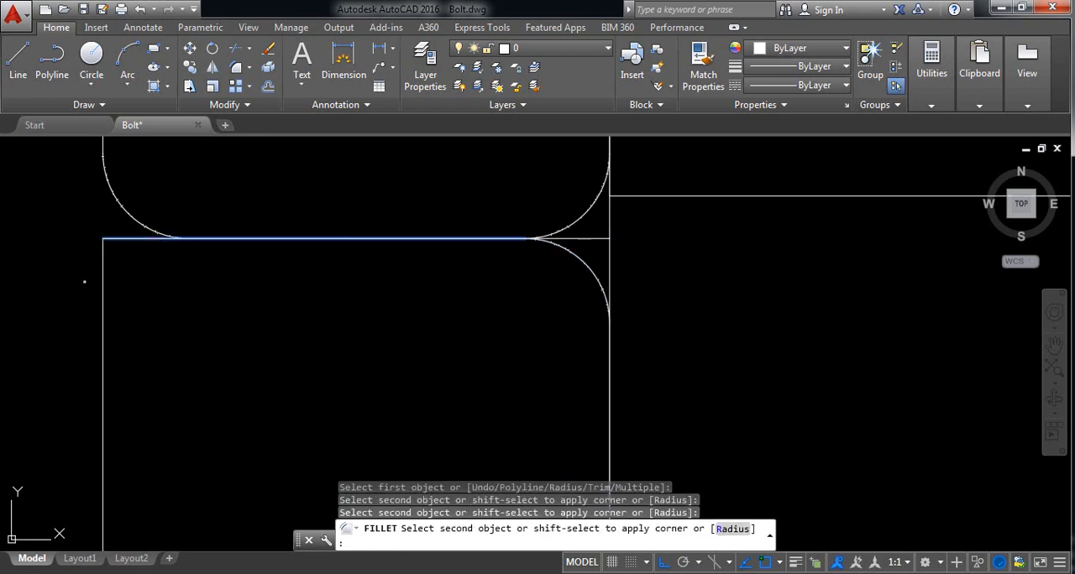
pyautogui.click(117, 296)
pyautogui.click(103, 294)
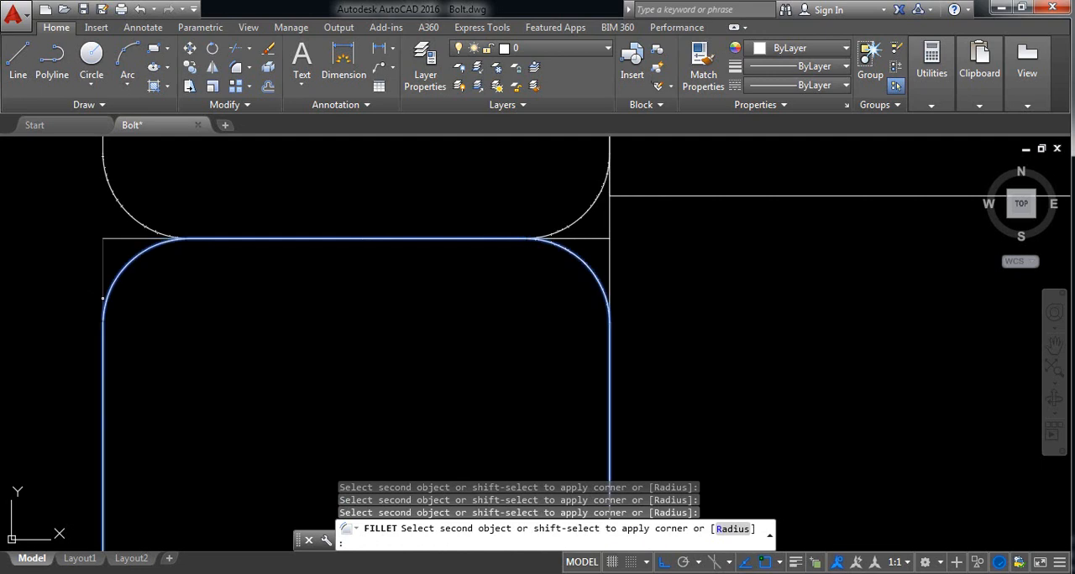
# Step: Fillet the lower left and lower right corners of the head's middle section with radius 10
pyautogui.press('Return')
pyautogui.moveTo(321, 389); pyautogui.dragTo(340, 247, button='middle')
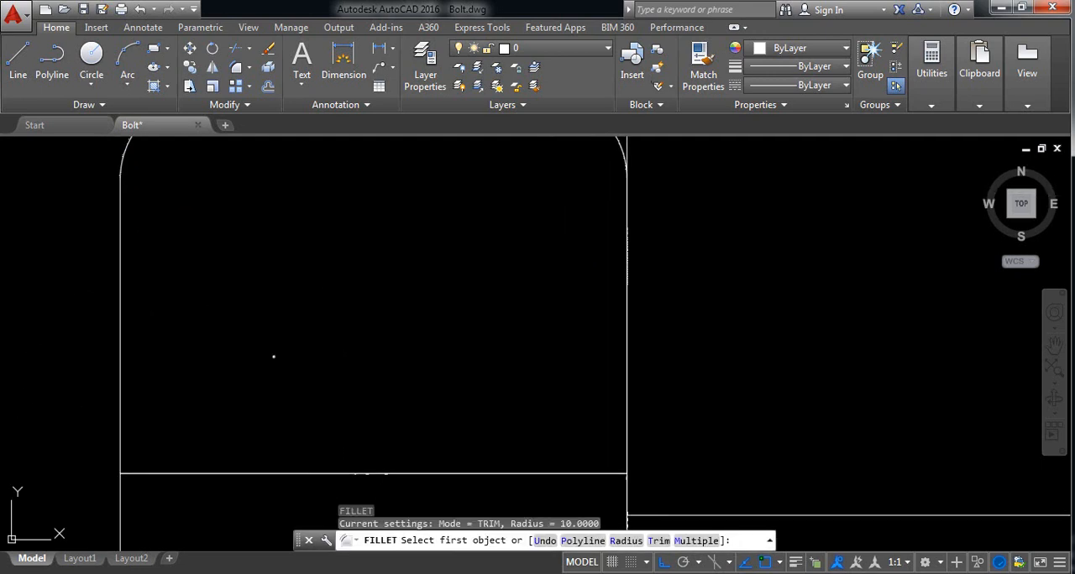
pyautogui.click(120, 427)
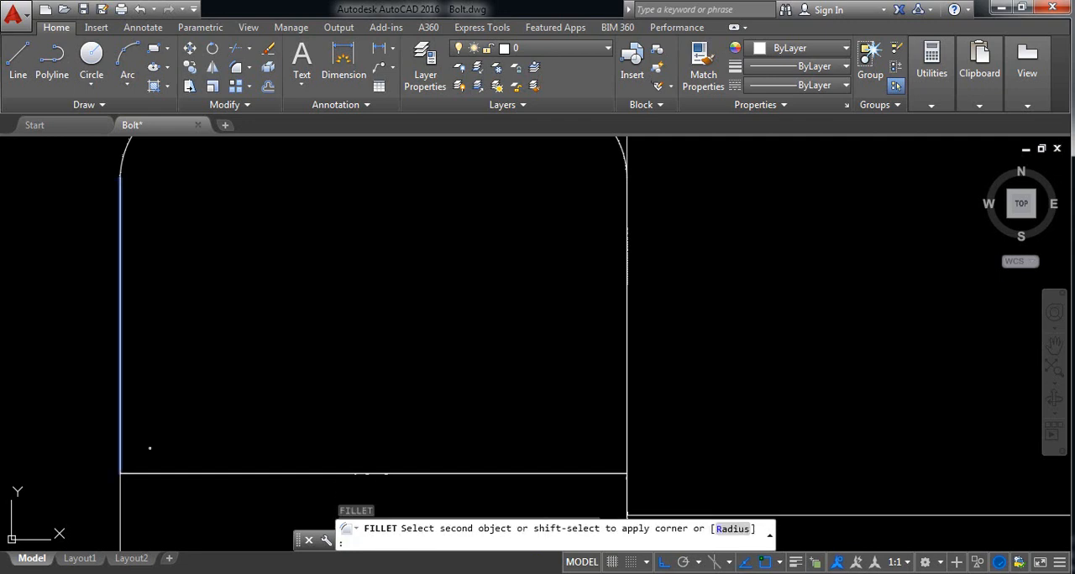
pyautogui.click(166, 474)
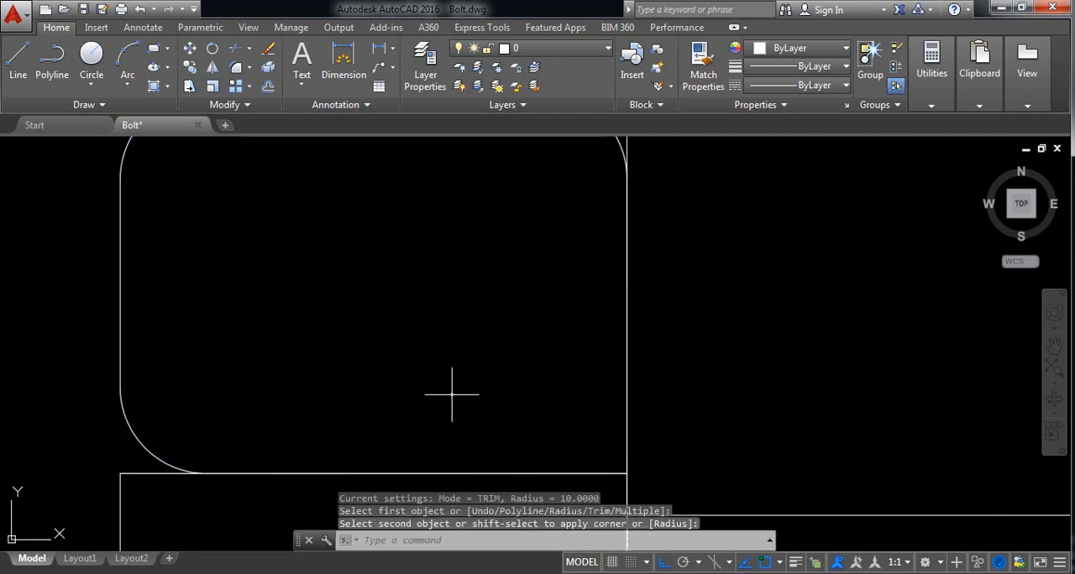
pyautogui.press('Return')
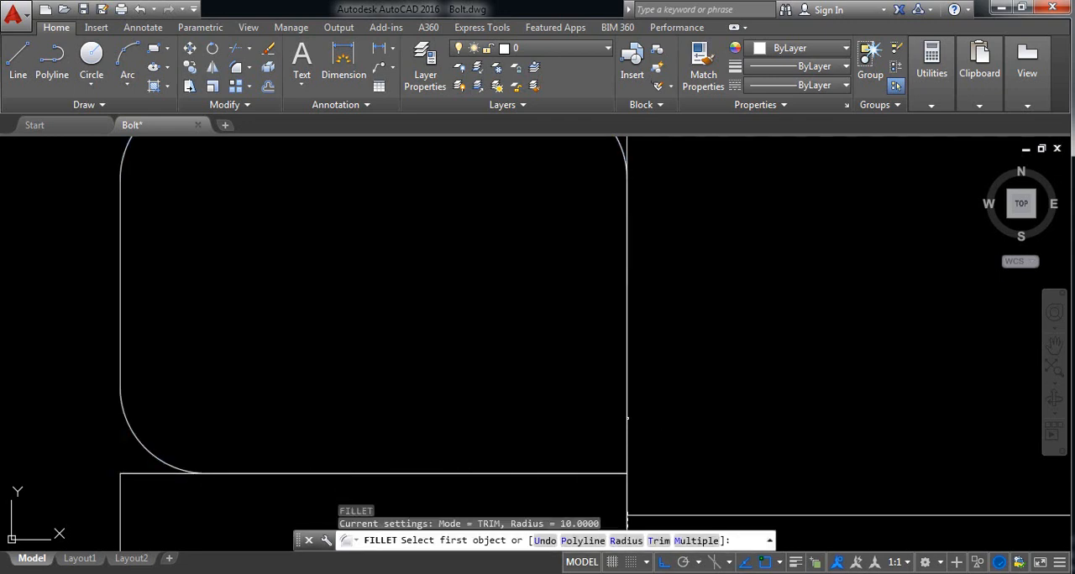
pyautogui.click(627, 418)
pyautogui.click(605, 475)
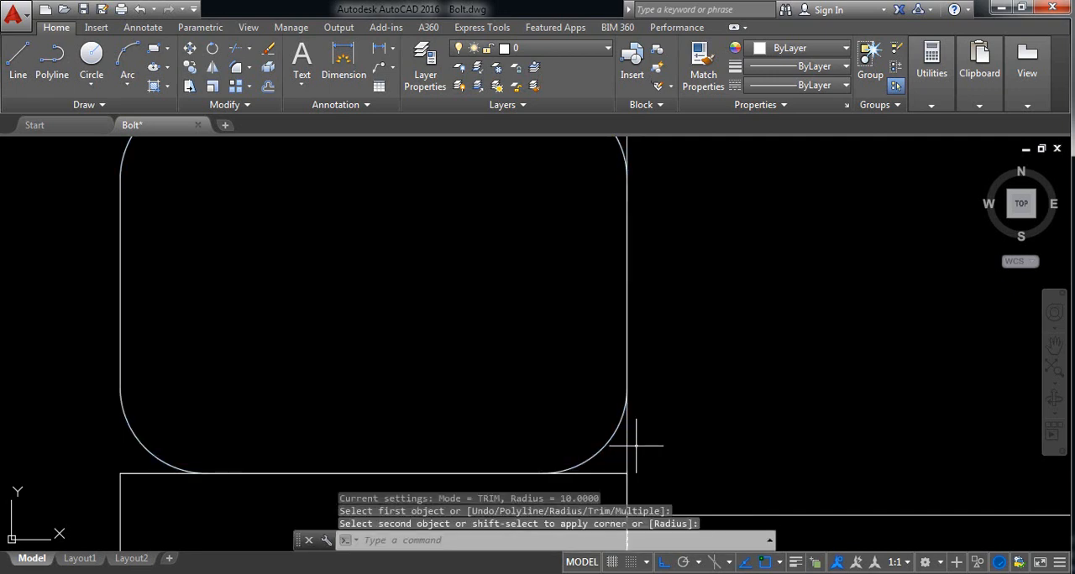
# Step: Fillet the upper right and lower right corners of the copied head's lower section with radius 10
pyautogui.press('Return')
pyautogui.scroll(-4, 636, 445)
pyautogui.scroll(2, 635, 453)
pyautogui.moveTo(619, 471); pyautogui.dragTo(569, 380, button='middle')
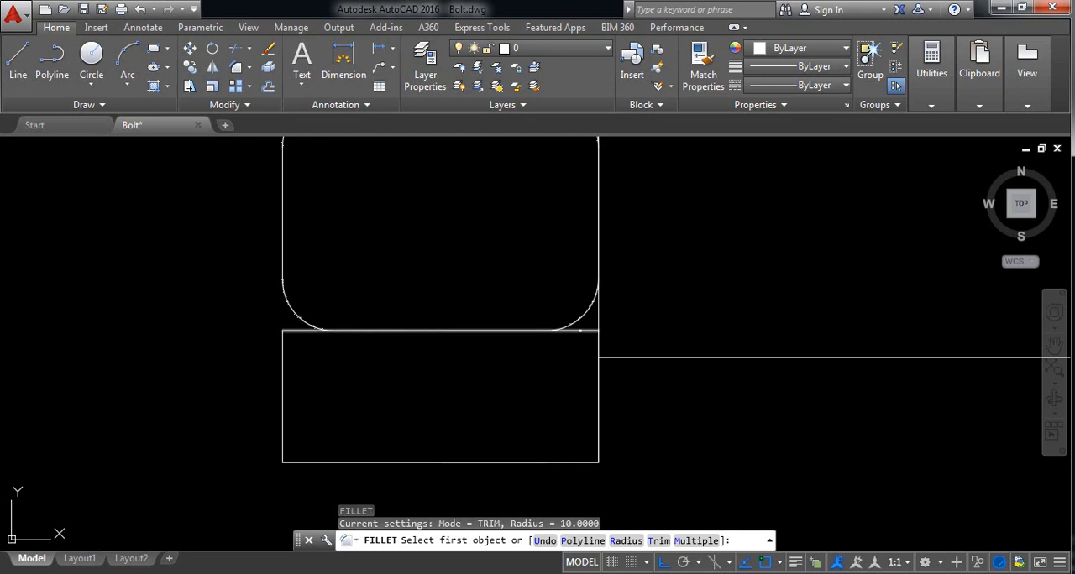
pyautogui.click(581, 331)
pyautogui.click(598, 345)
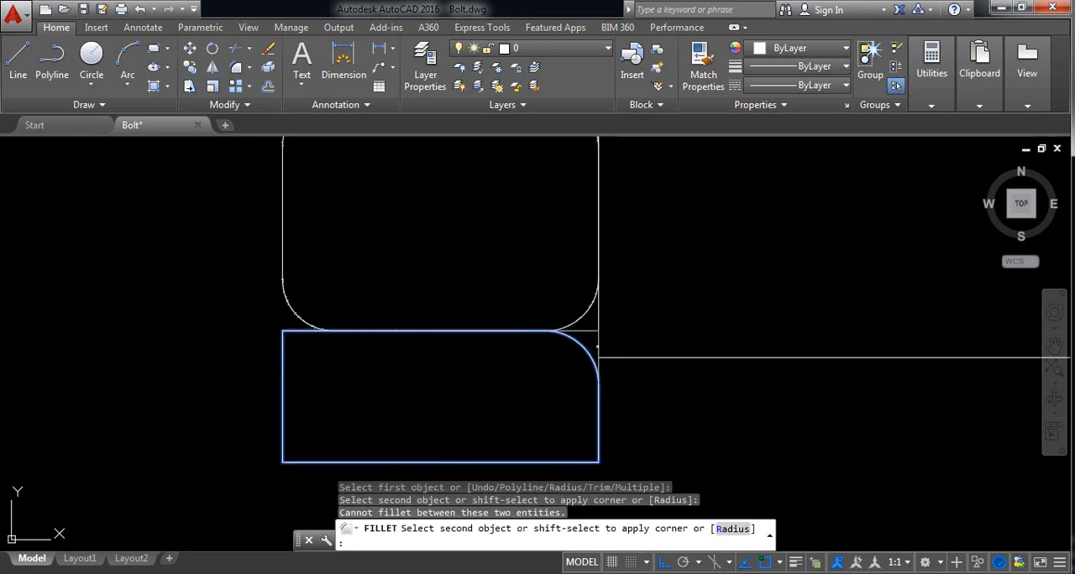
pyautogui.press('Return')
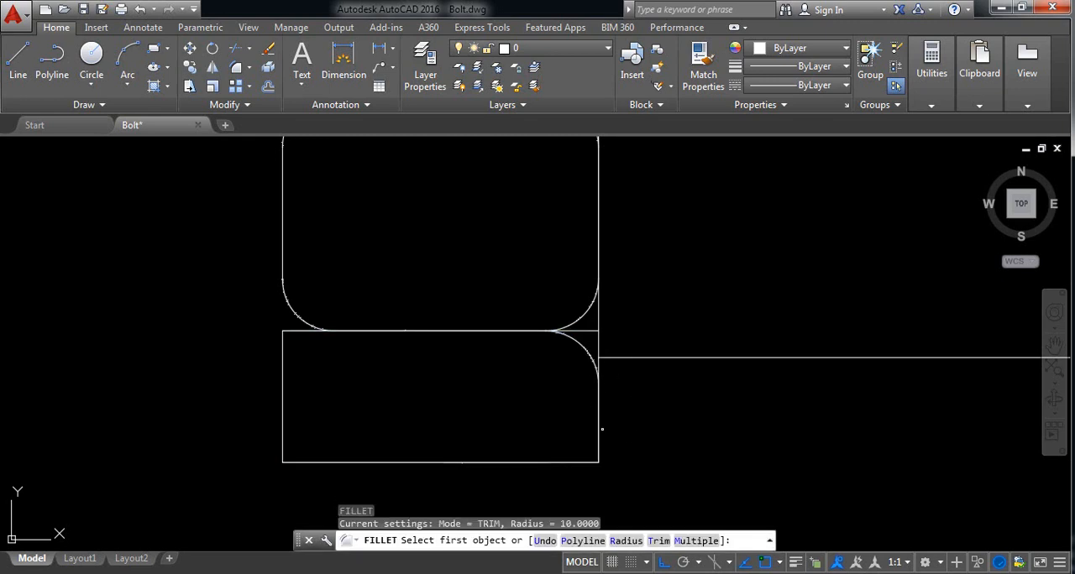
pyautogui.click(598, 415)
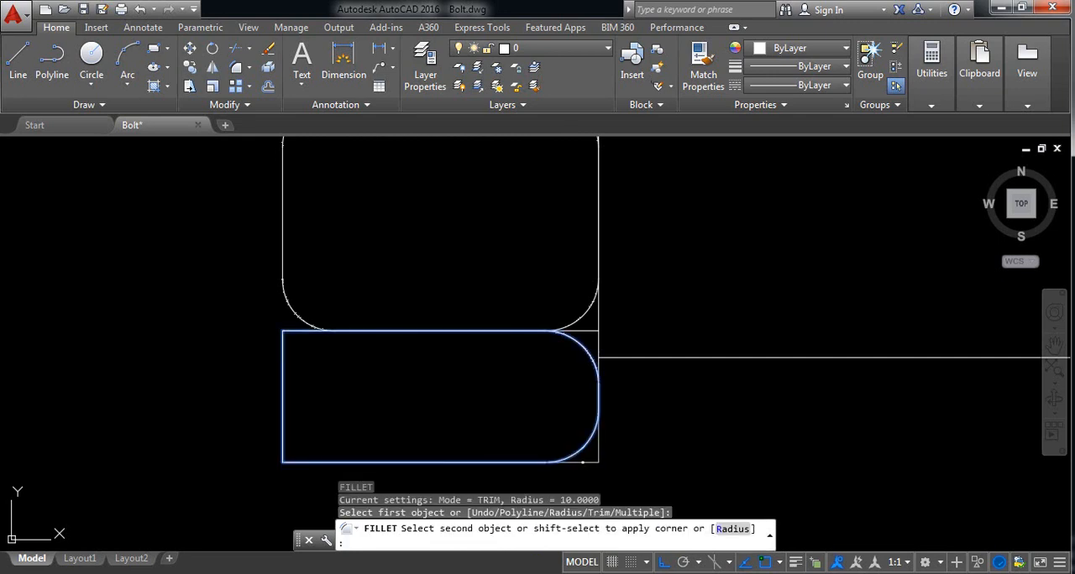
pyautogui.click(584, 461)
# Step: Fillet the lower left and upper left corners of the copied head's lower section with radius 10
pyautogui.press('Return')
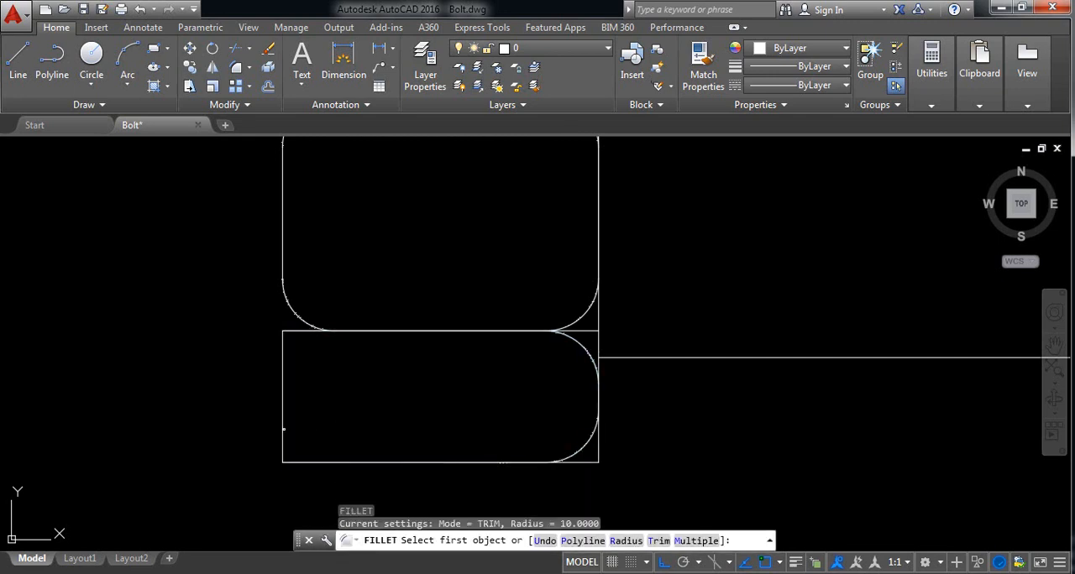
pyautogui.click(284, 429)
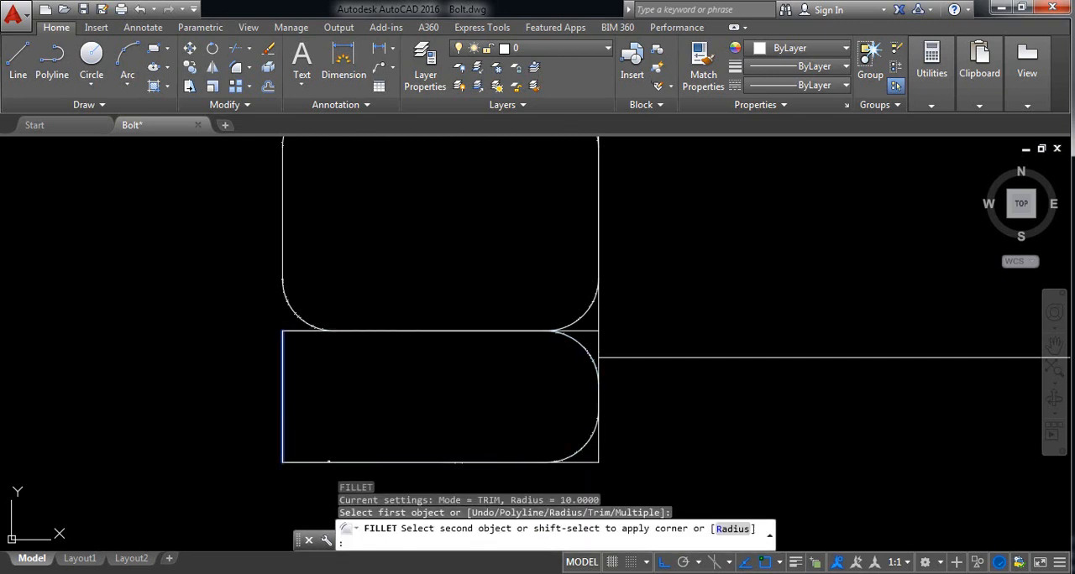
pyautogui.click(334, 461)
pyautogui.press('Return')
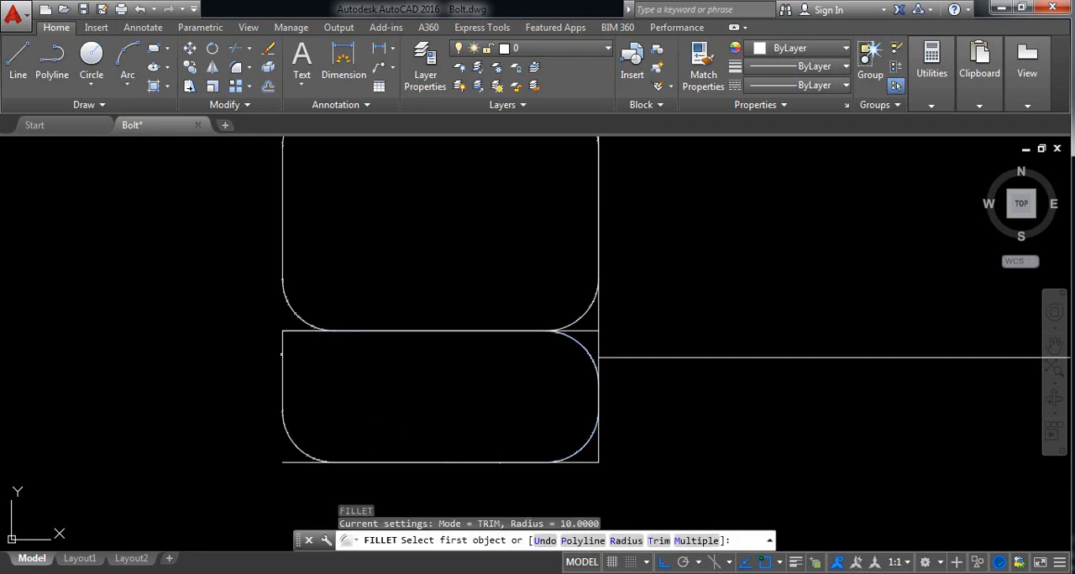
pyautogui.click(284, 351)
pyautogui.click(296, 331)
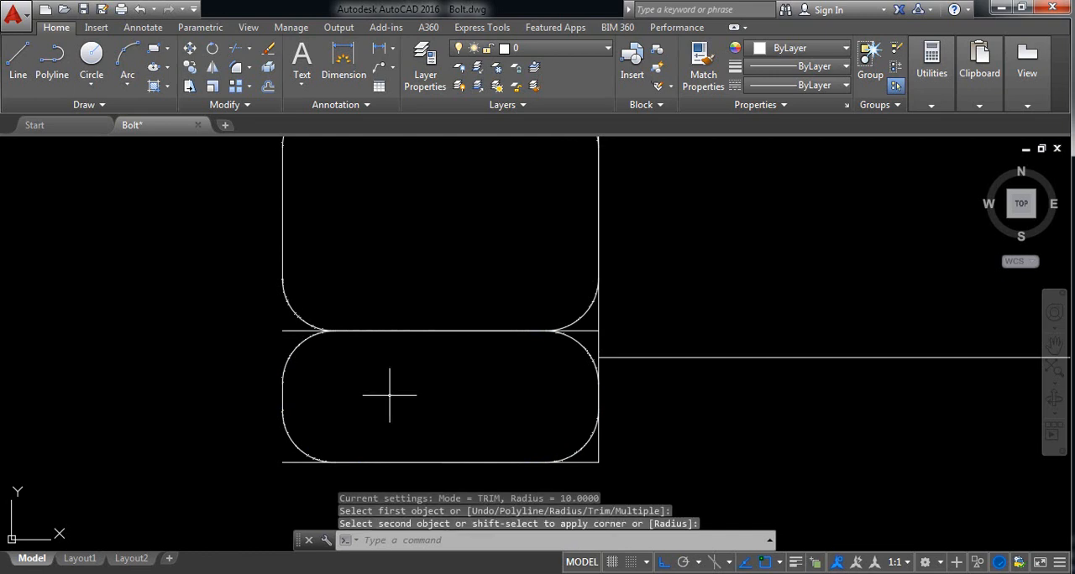
# Step: Draw a vertical line along the copied head's left side, from its lower left corner to slightly above its top edge
pyautogui.scroll(-5, 391, 395)
pyautogui.moveTo(422, 397); pyautogui.dragTo(435, 398, button='middle')
pyautogui.scroll(3, 445, 315)
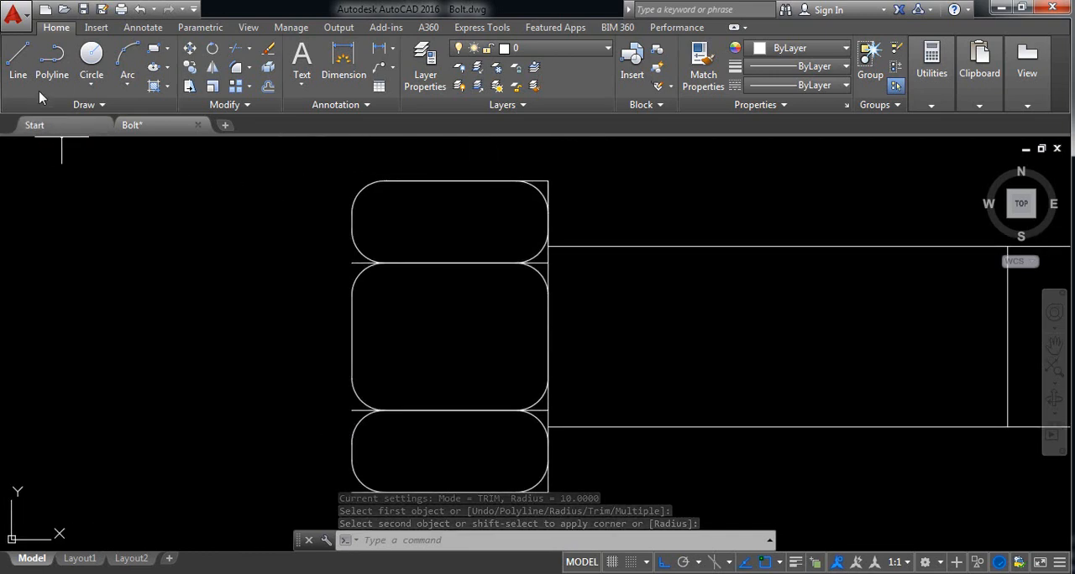
pyautogui.click(17, 61)
pyautogui.scroll(-2, 424, 378)
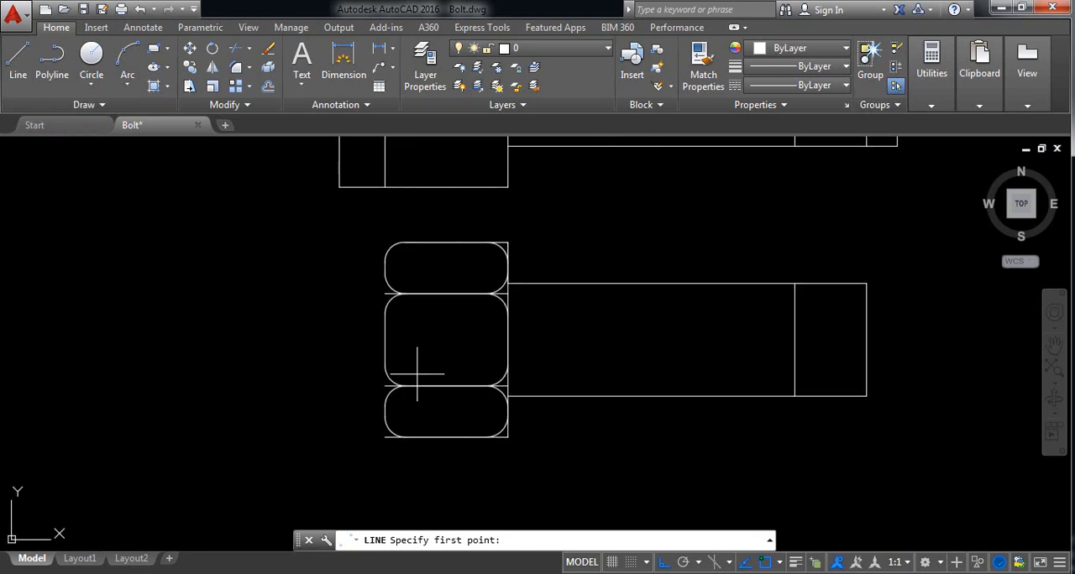
pyautogui.click(385, 437)
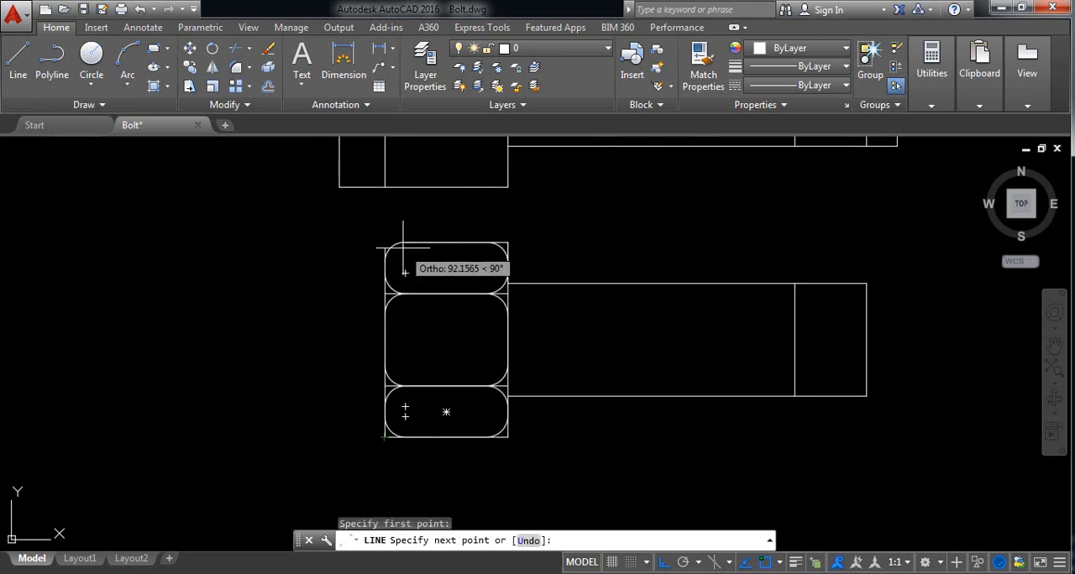
pyautogui.scroll(2, 392, 249)
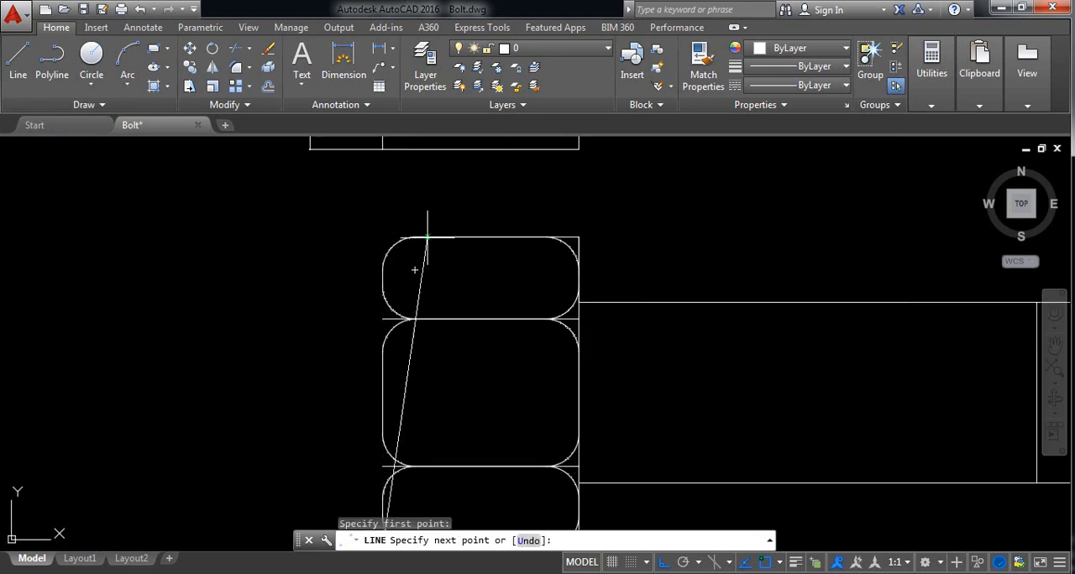
pyautogui.click(383, 216)
pyautogui.rightClick(384, 216)
pyautogui.click(407, 223)
pyautogui.scroll(4, 441, 225)
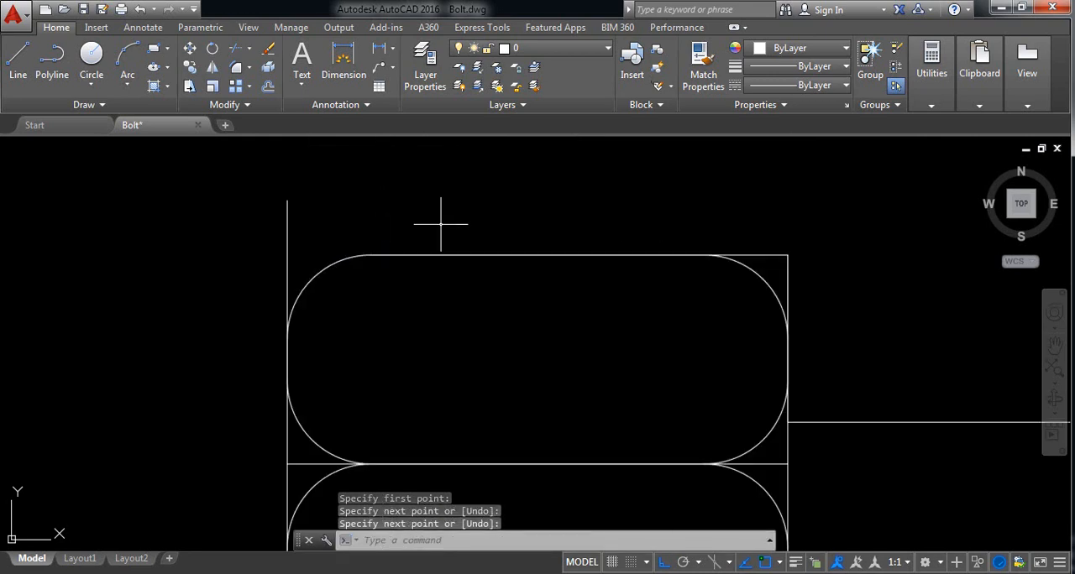
# Step: Draw a horizontal line from the left end of the head's straight top edge to slightly beyond the vertical left line
pyautogui.click(18, 61)
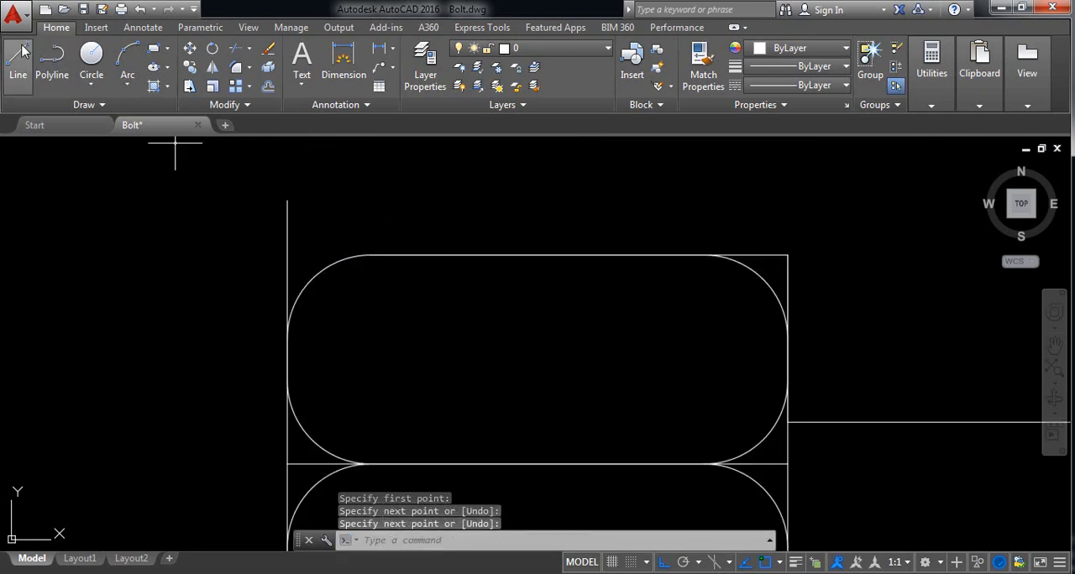
pyautogui.click(370, 254)
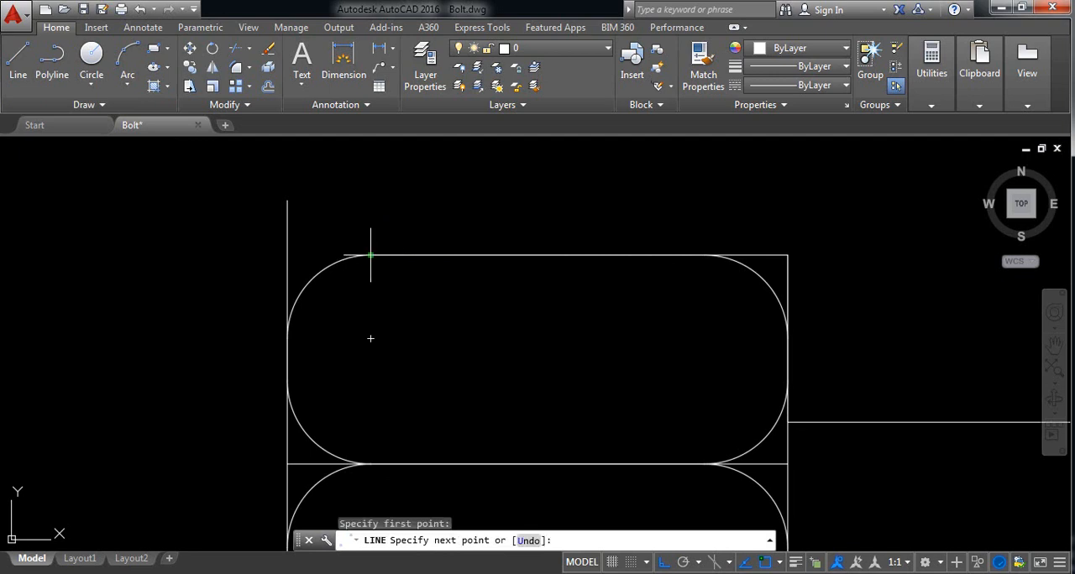
pyautogui.rightClick(254, 255)
pyautogui.click(278, 269)
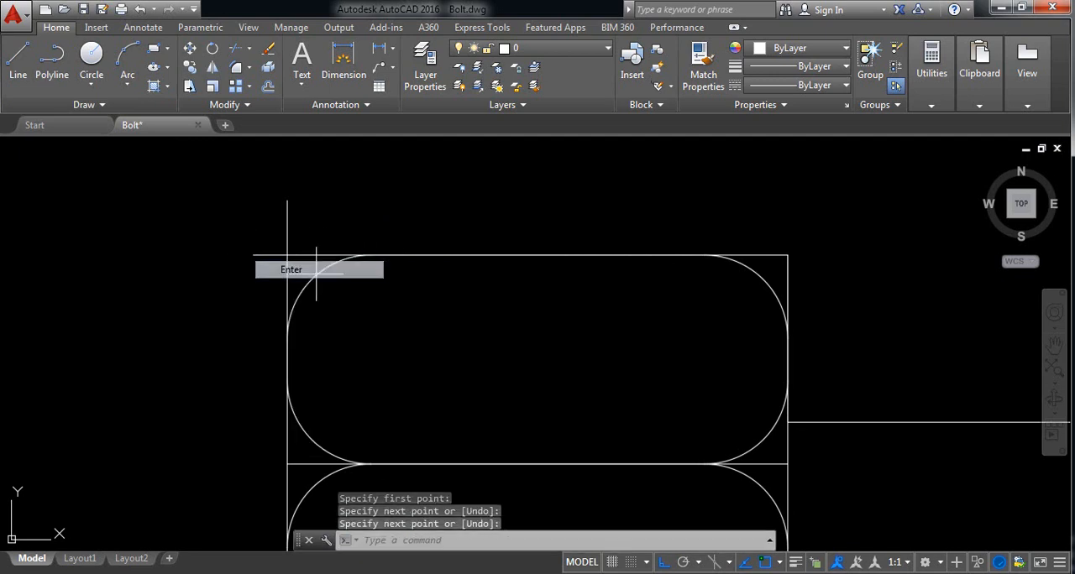
# Step: Trim the overhanging ends of the new vertical and horizontal lines at the head's upper left corner
pyautogui.click(461, 309)
pyautogui.click(200, 169)
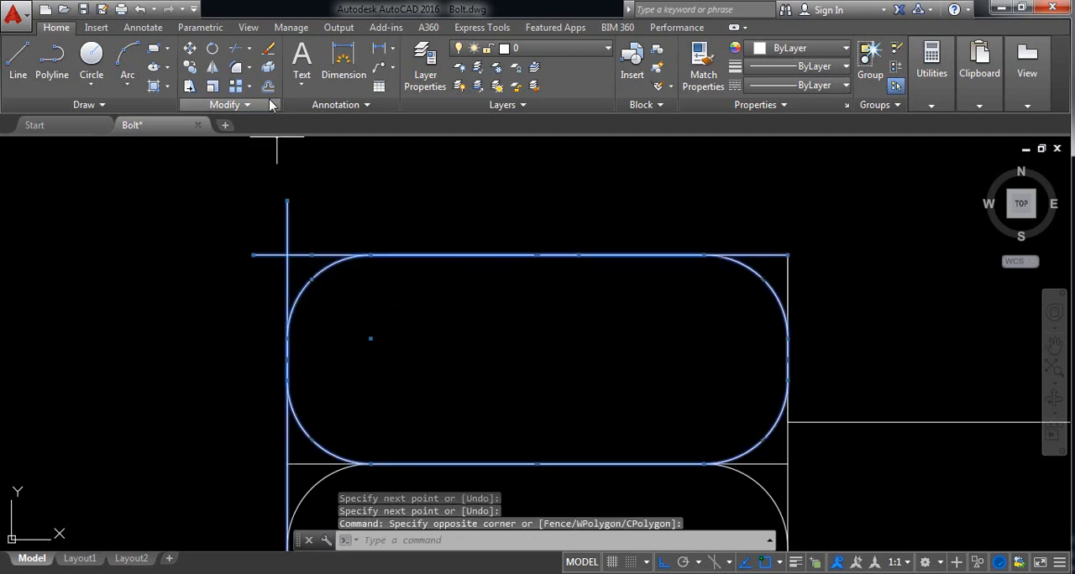
pyautogui.click(232, 52)
pyautogui.click(334, 215)
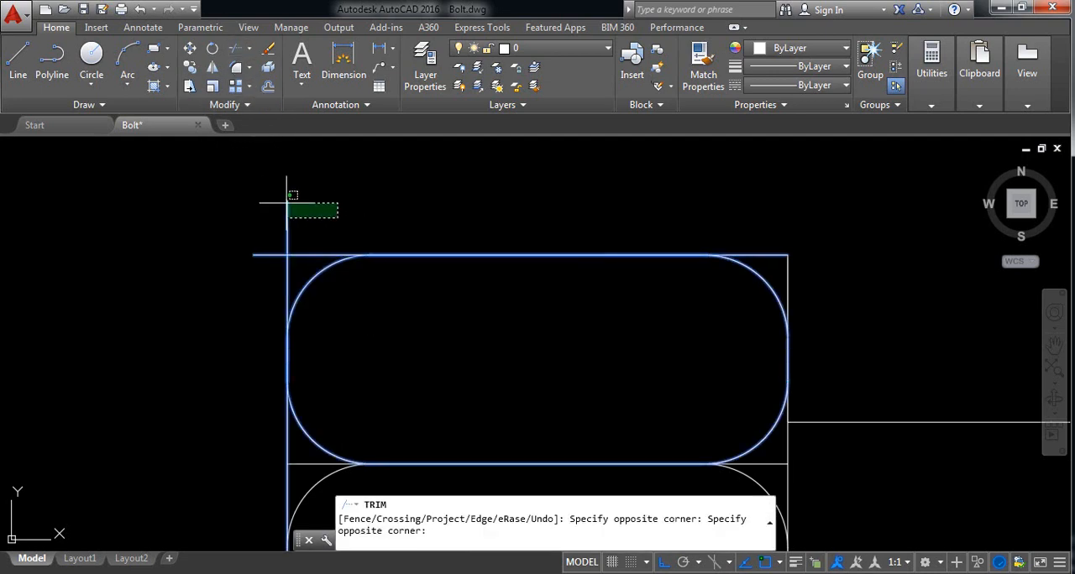
pyautogui.click(277, 195)
pyautogui.click(259, 278)
pyautogui.click(253, 231)
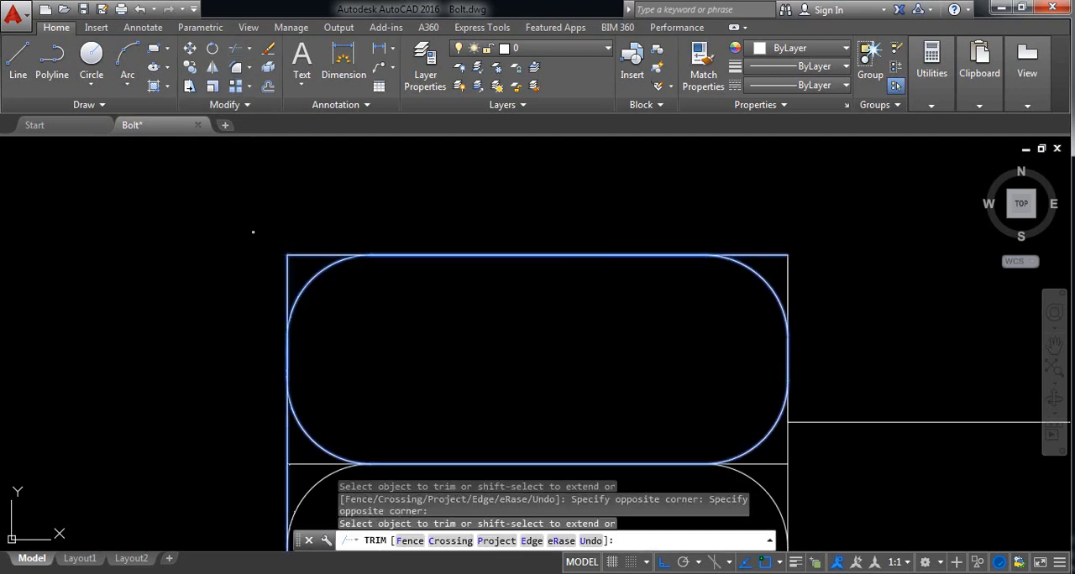
pyautogui.press('Escape')
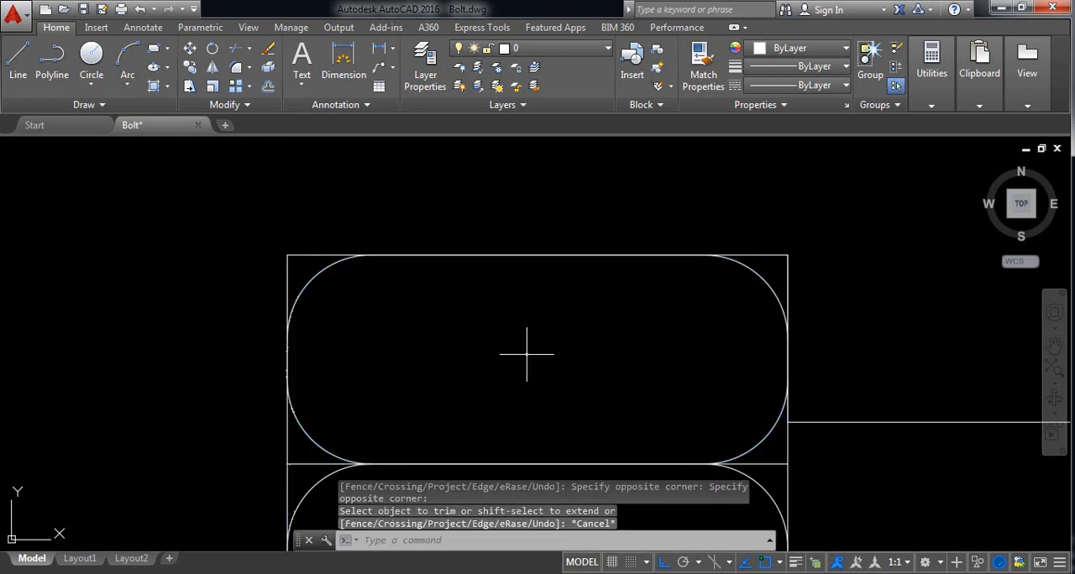
# Step: Delete the original straight dividing line between the copied head's upper and middle sections
pyautogui.scroll(6, 774, 477)
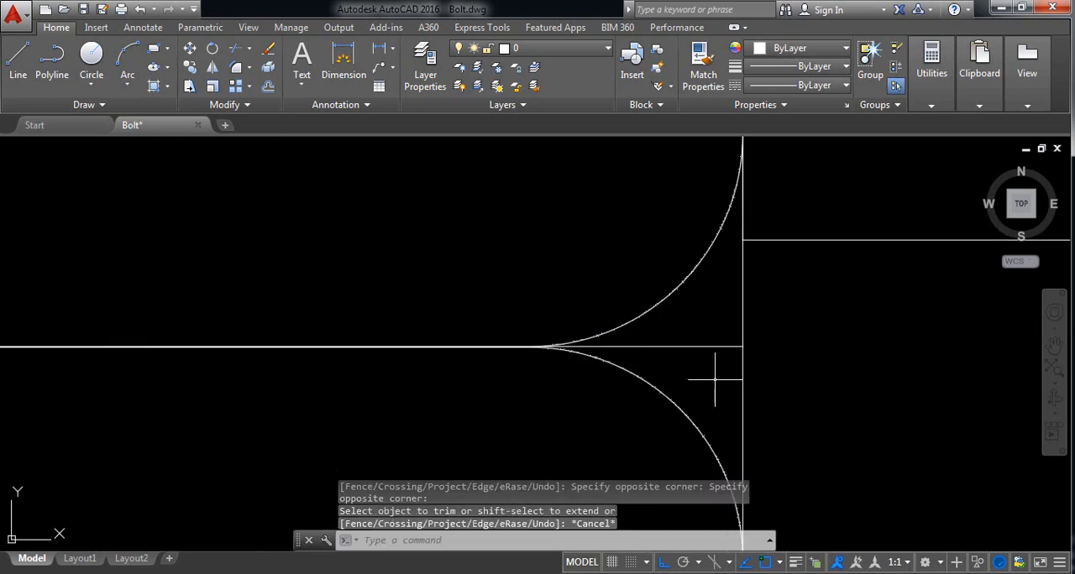
pyautogui.click(720, 372)
pyautogui.click(683, 330)
pyautogui.press('Delete')
pyautogui.scroll(-6, 703, 348)
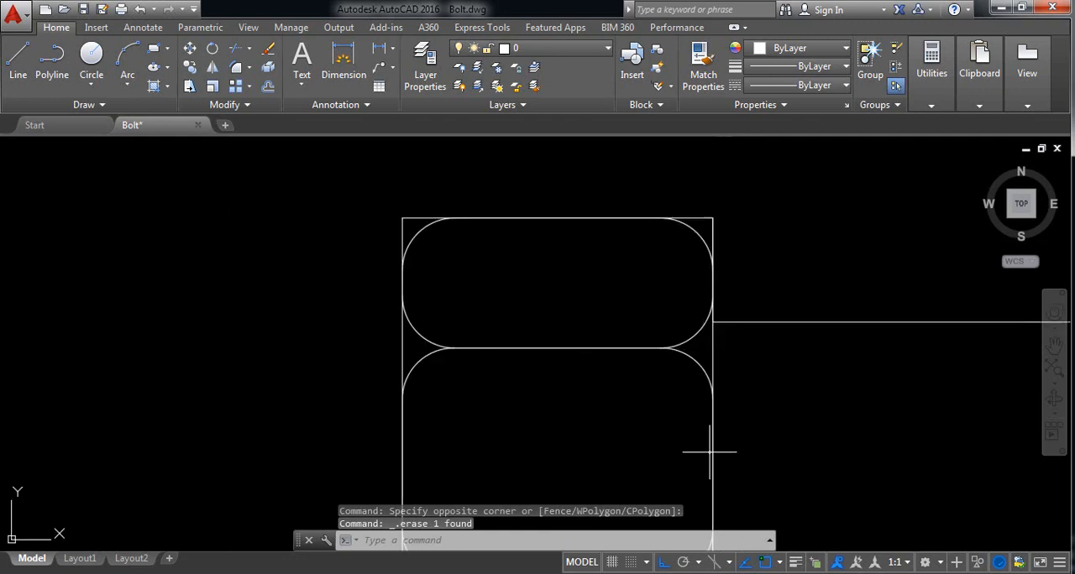
# Step: Delete the original straight dividing line between the copied head's middle and lower sections
pyautogui.moveTo(709, 453); pyautogui.dragTo(665, 255, button='middle')
pyautogui.scroll(5, 666, 404)
pyautogui.click(669, 389)
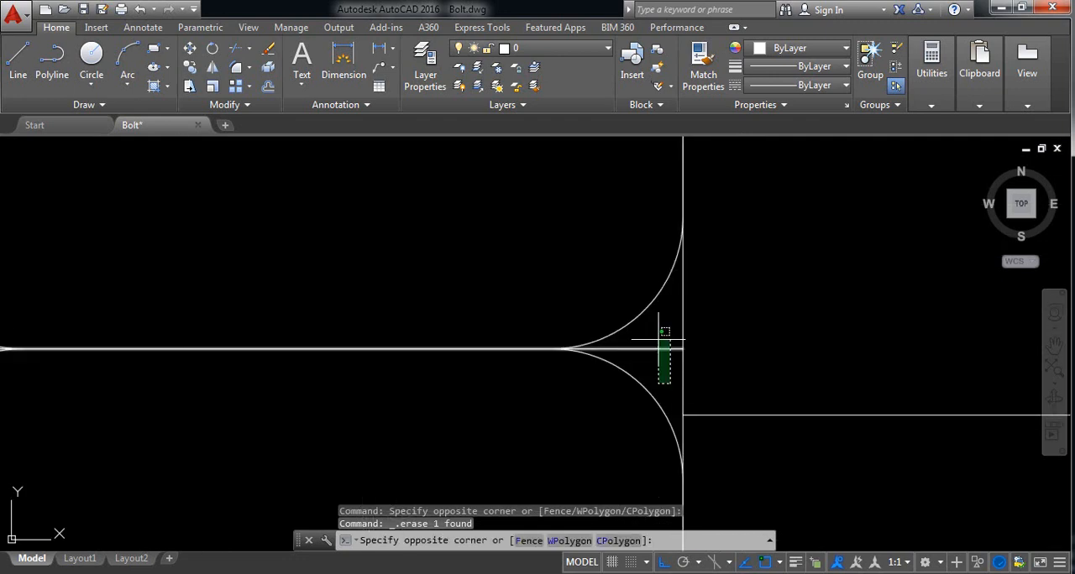
pyautogui.click(652, 334)
pyautogui.press('Delete')
pyautogui.scroll(-5, 658, 336)
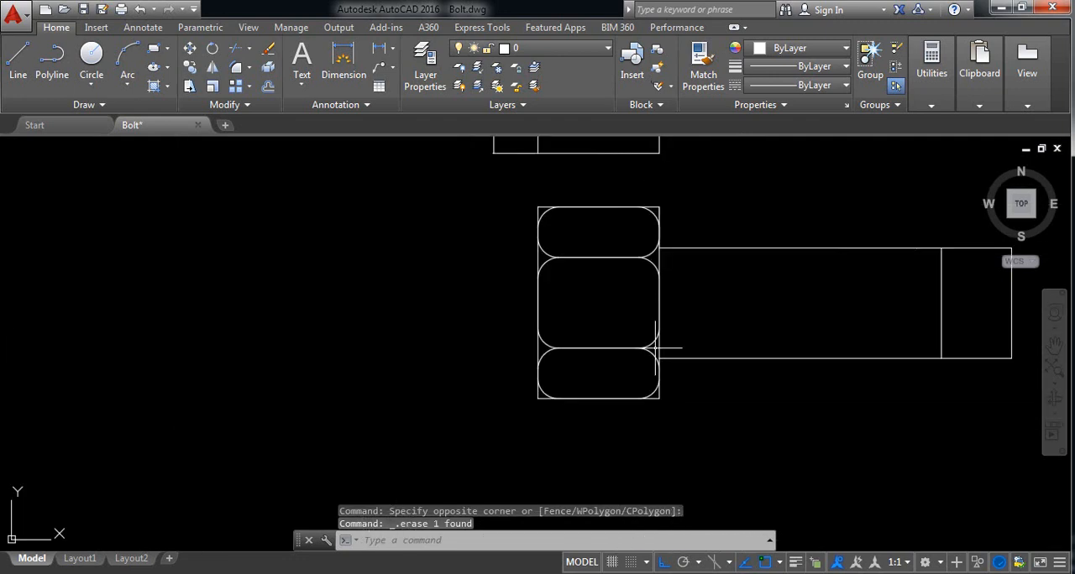
# Step: Turn on polar tracking and replace the existing additional polar angle with a new 23-degree angle
pyautogui.moveTo(684, 312); pyautogui.dragTo(525, 320, button='middle')
pyautogui.scroll(2, 823, 331)
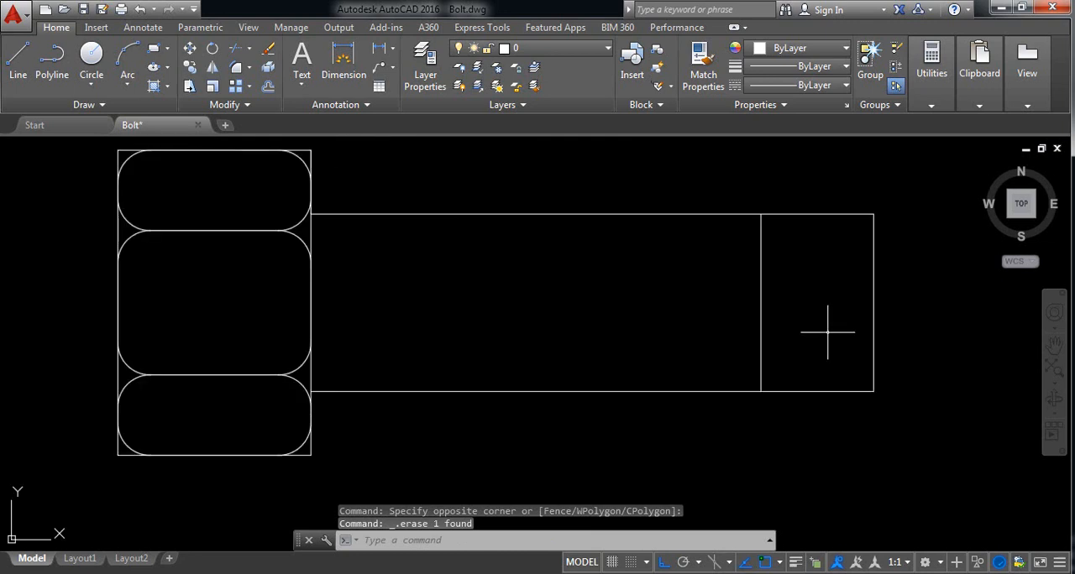
pyautogui.moveTo(823, 330); pyautogui.dragTo(578, 345, button='middle')
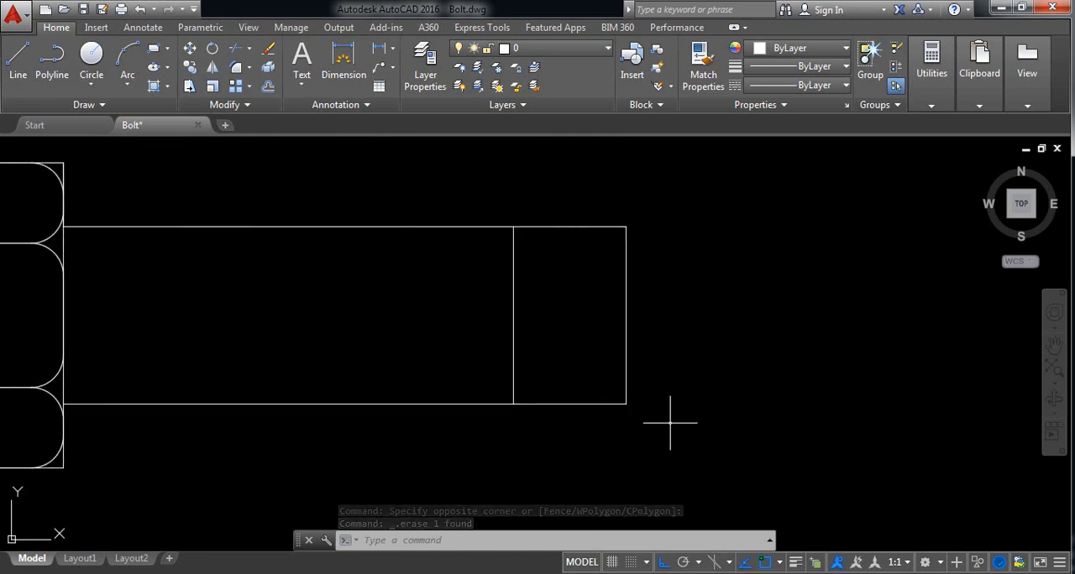
pyautogui.click(687, 563)
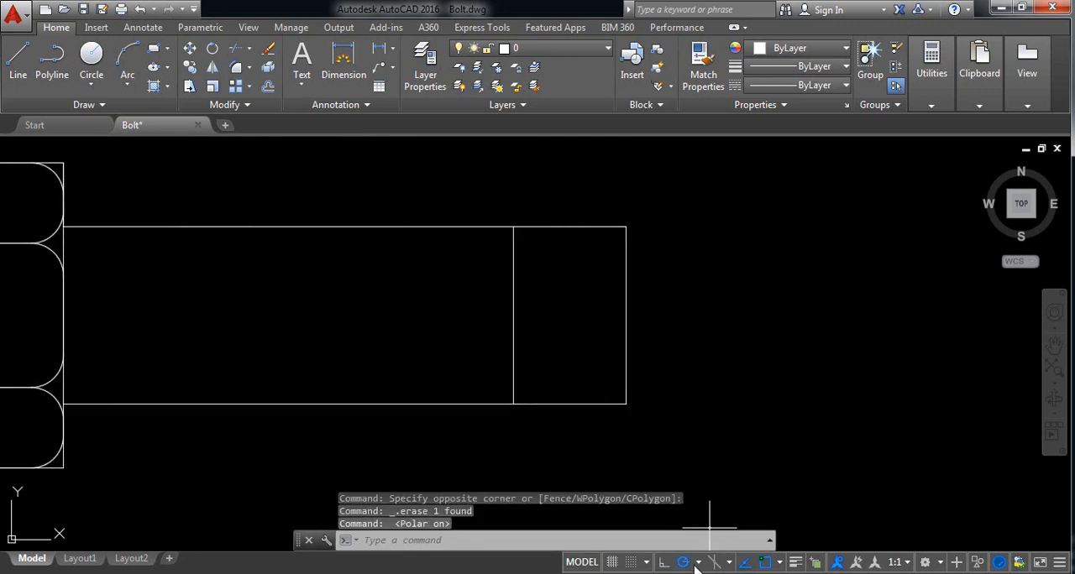
pyautogui.click(698, 563)
pyautogui.click(720, 538)
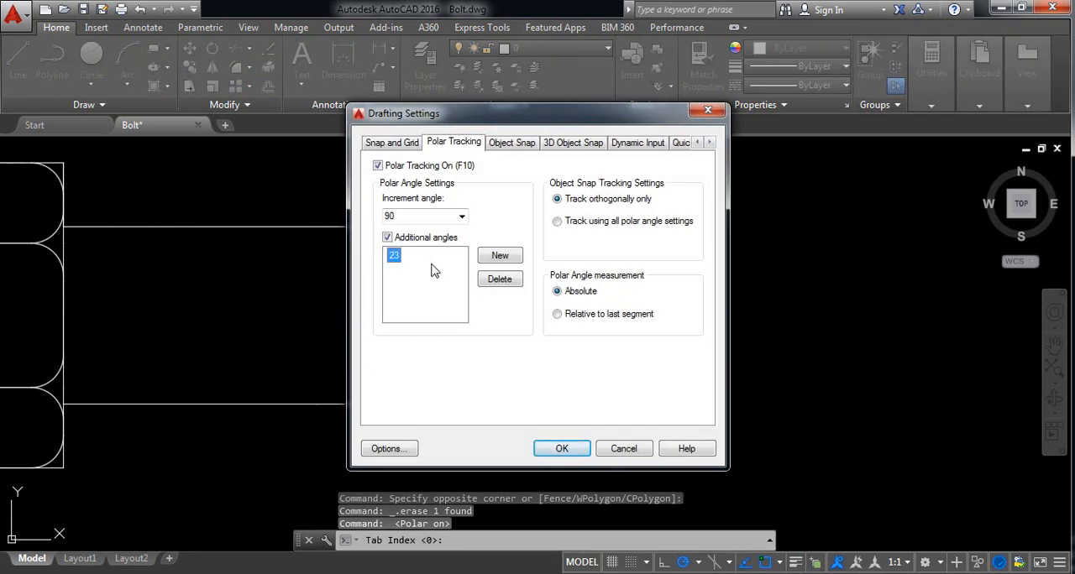
pyautogui.click(495, 280)
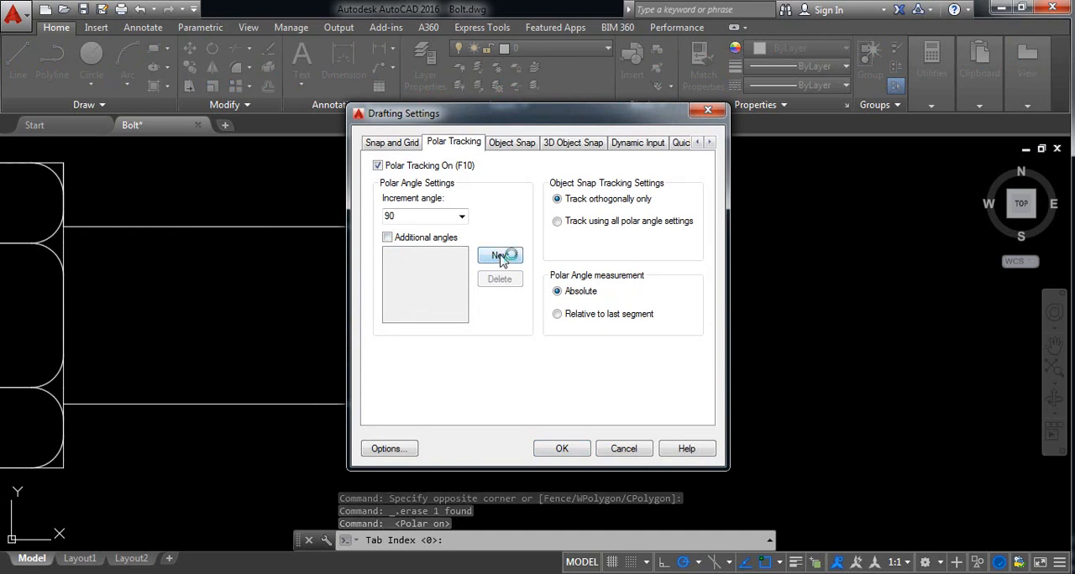
pyautogui.click(500, 259)
pyautogui.write('23')
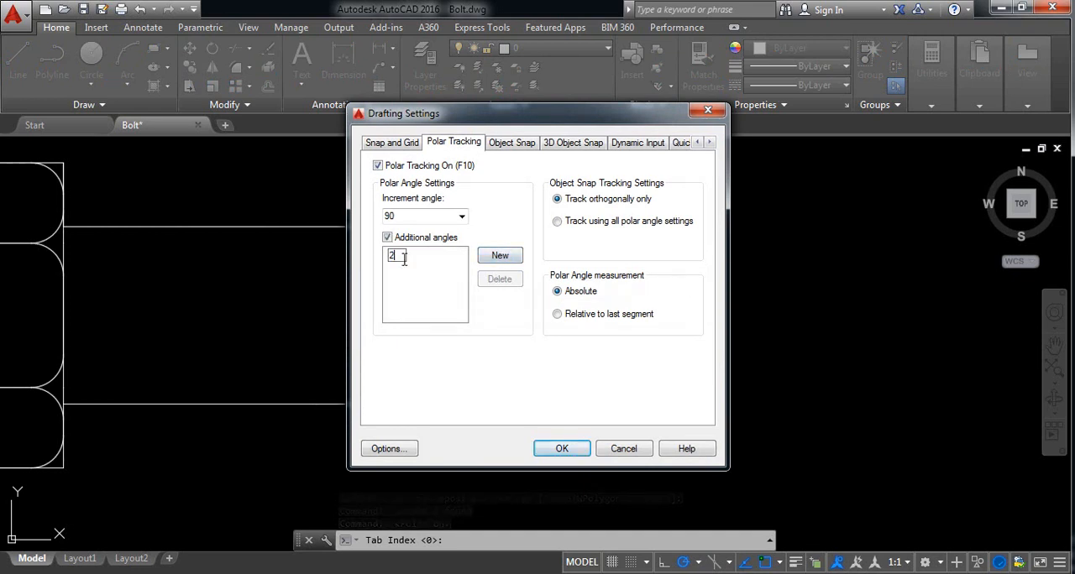
pyautogui.click(561, 454)
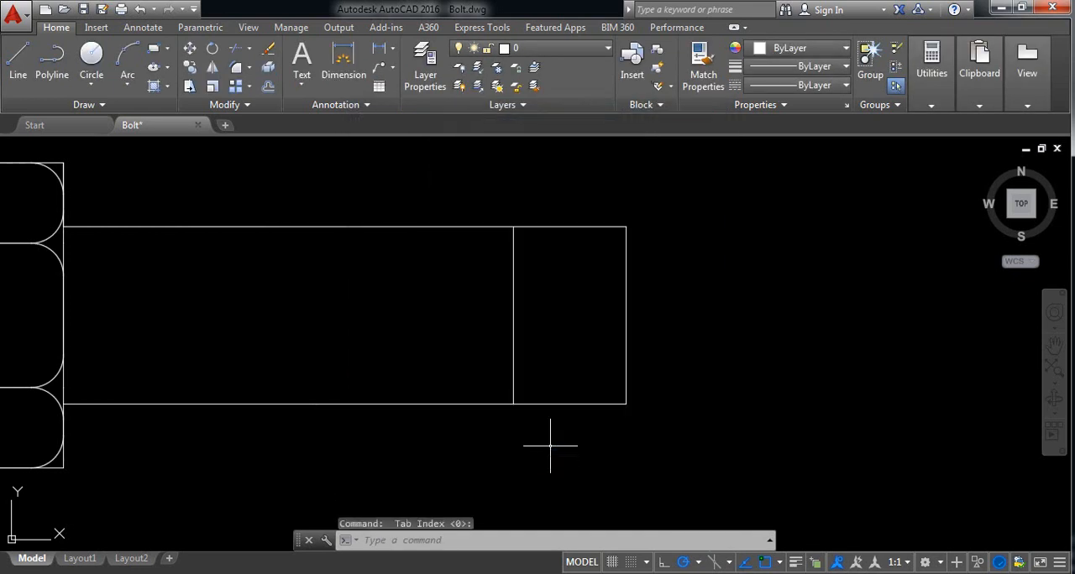
# Step: Draw a line about 64 units long at 23 degrees from the lower end of the shank's inner vertical line, crossing the end edge
pyautogui.click(18, 63)
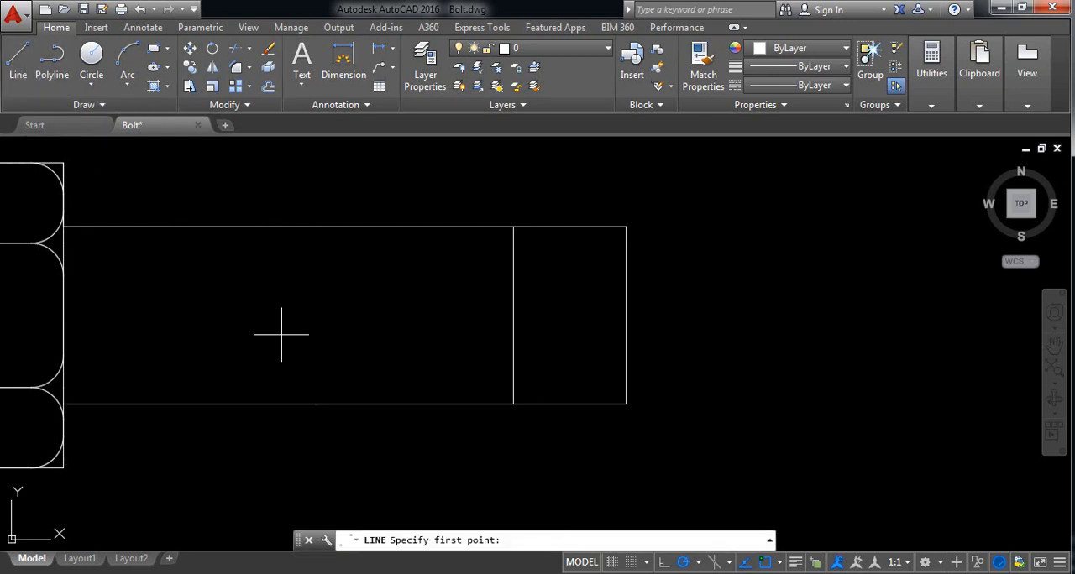
pyautogui.click(513, 404)
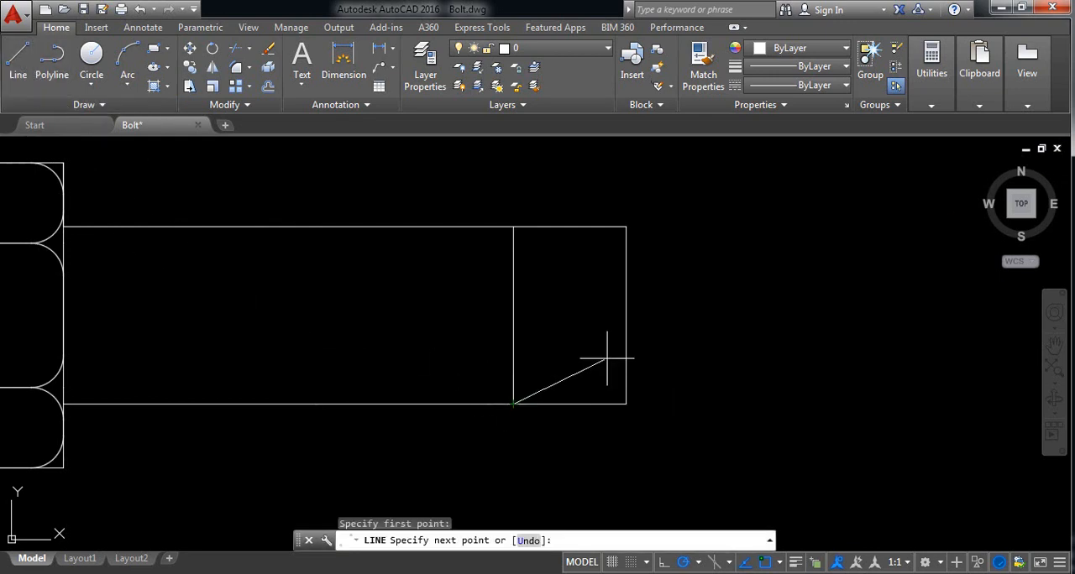
pyautogui.click(704, 323)
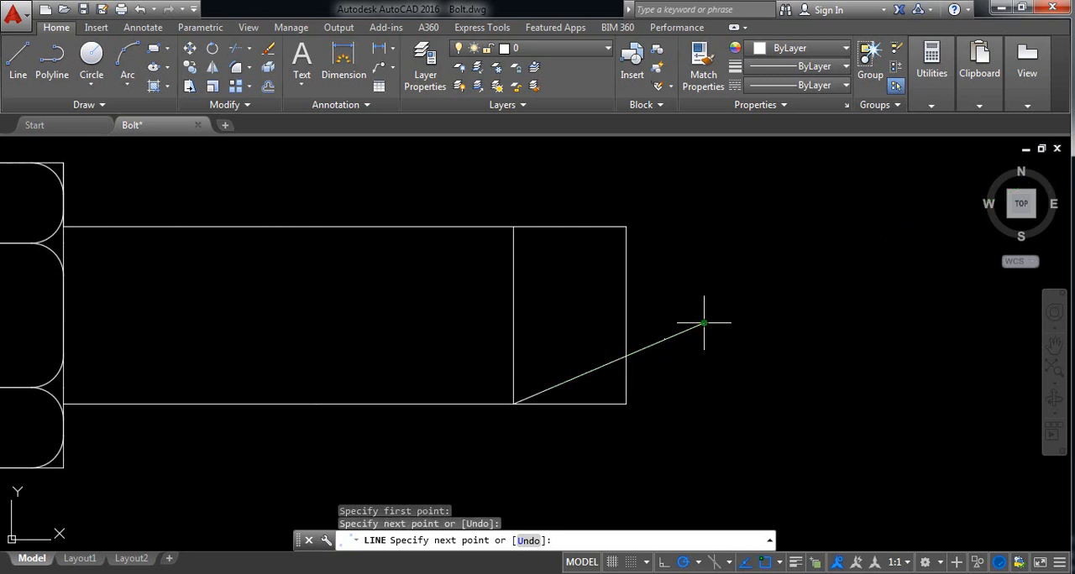
pyautogui.rightClick(706, 323)
pyautogui.click(731, 334)
# Step: Mirror the 23-degree line about the shank's horizontal centre axis with Ortho on, keeping the source line
pyautogui.click(739, 363)
pyautogui.click(684, 300)
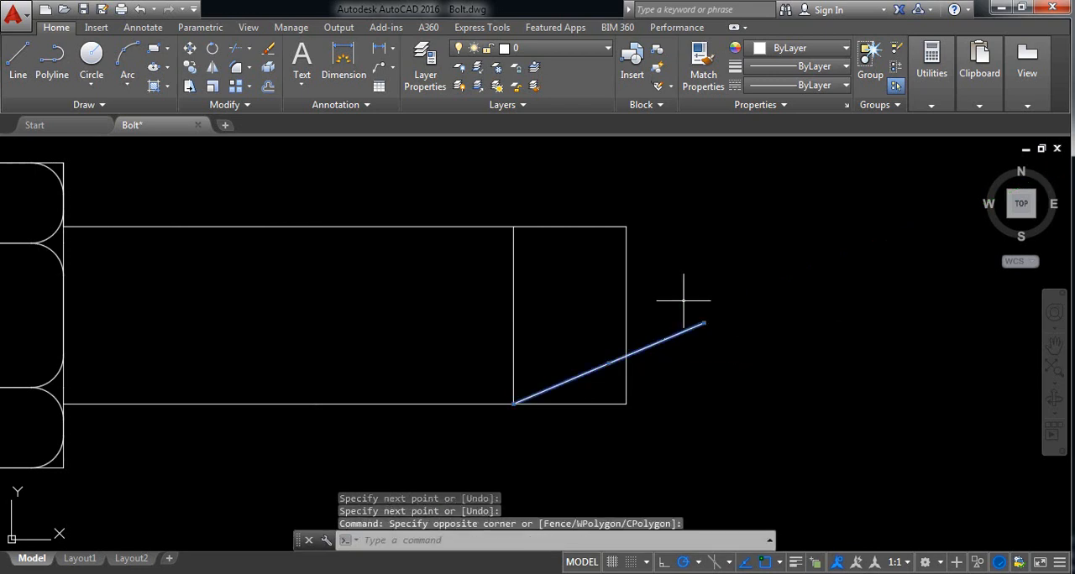
pyautogui.click(214, 70)
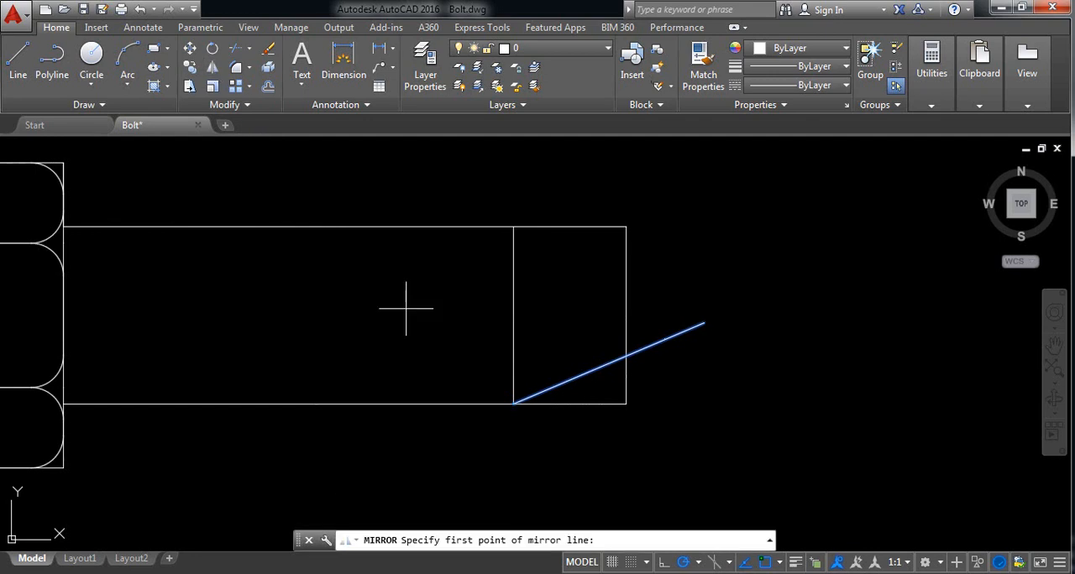
pyautogui.click(513, 315)
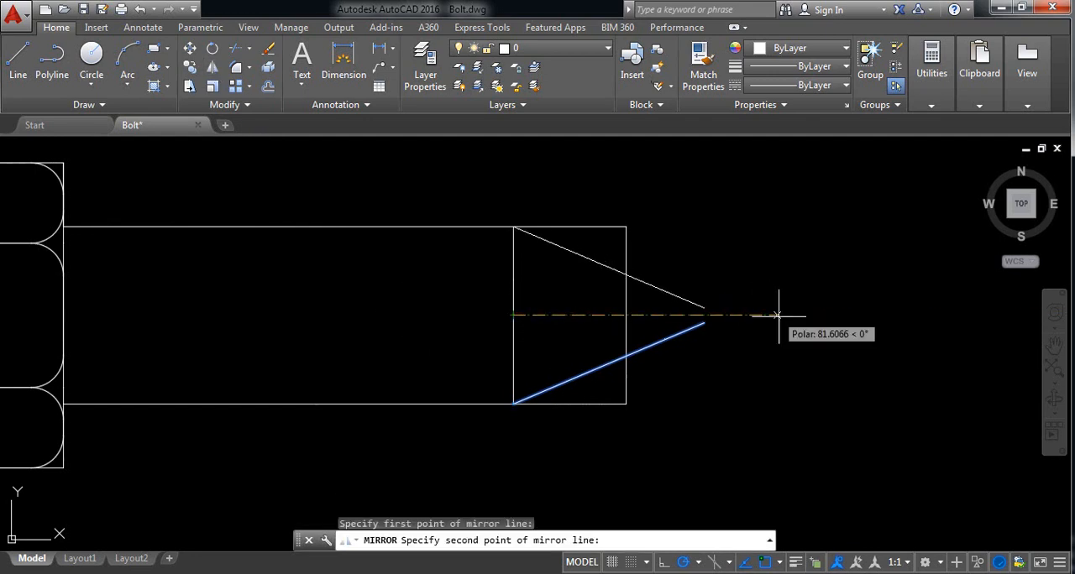
pyautogui.click(663, 562)
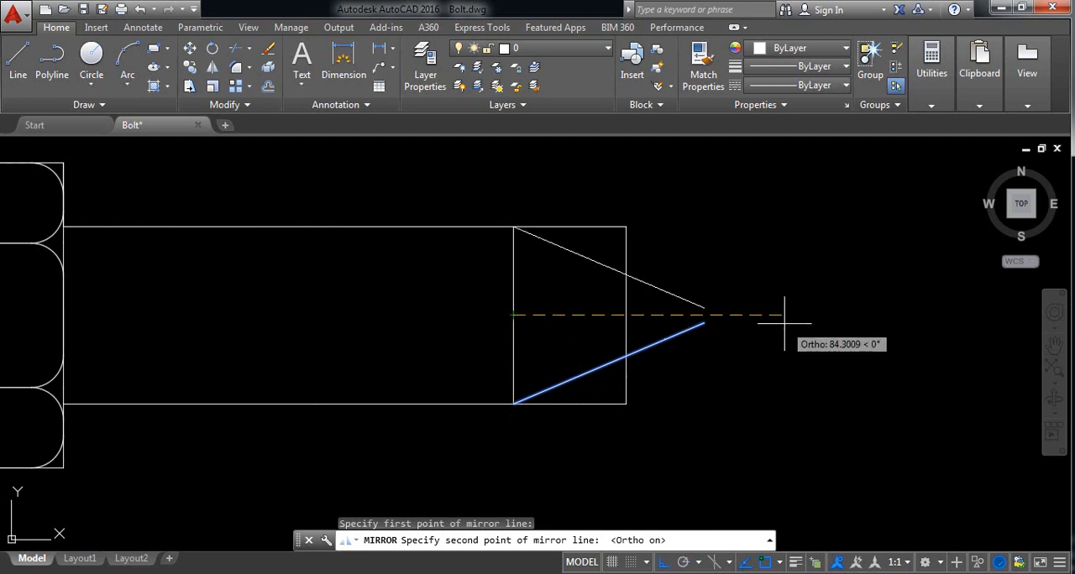
pyautogui.click(786, 324)
pyautogui.press('Return')
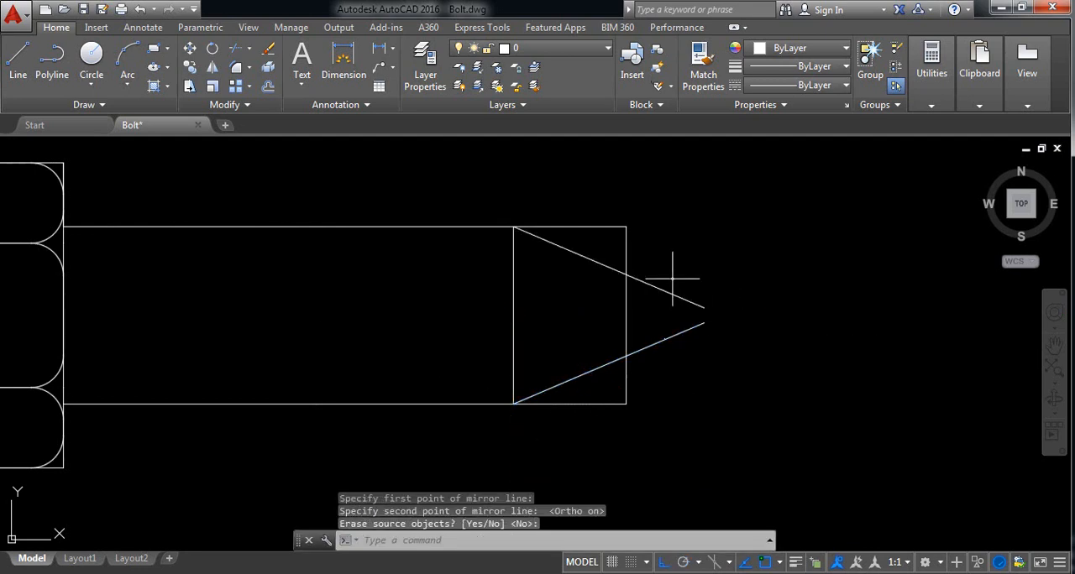
# Step: Trim the ends of both slanted lines that extend past the shank's vertical end edge
pyautogui.scroll(2, 718, 381)
pyautogui.scroll(-3, 714, 372)
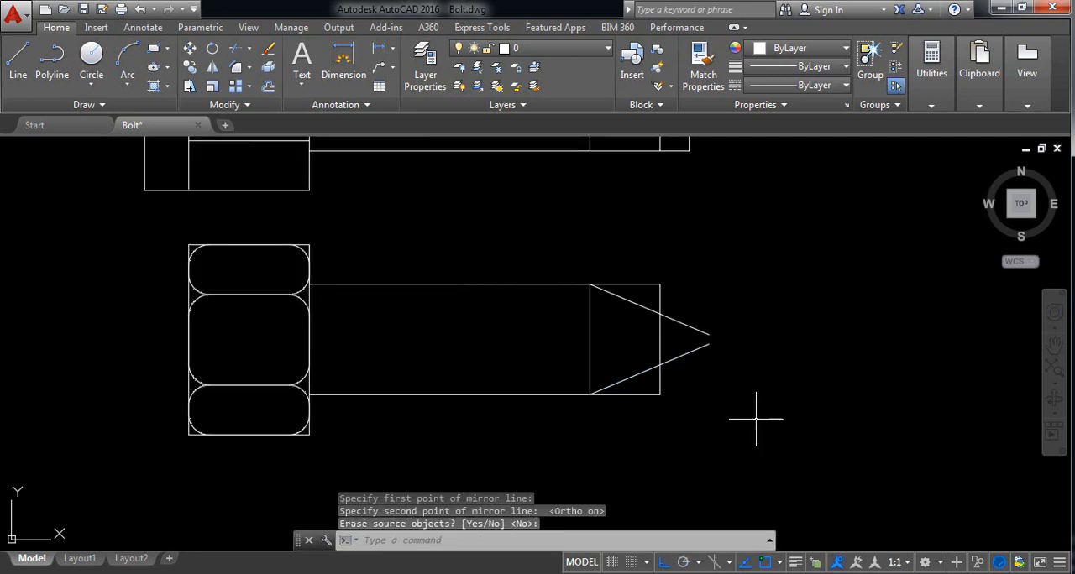
pyautogui.click(788, 446)
pyautogui.click(521, 240)
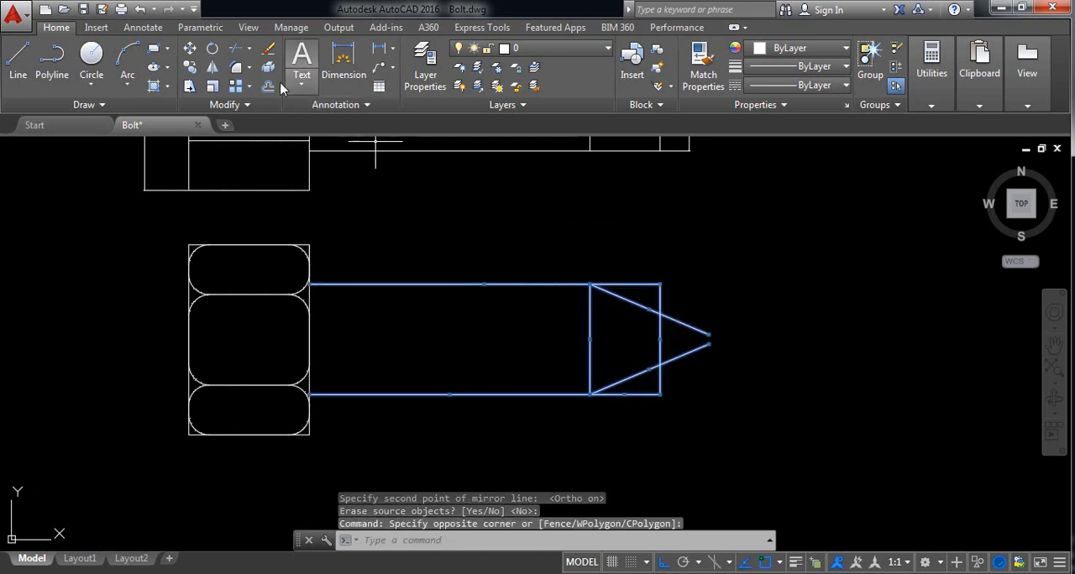
pyautogui.click(238, 48)
pyautogui.scroll(4, 663, 366)
pyautogui.click(859, 396)
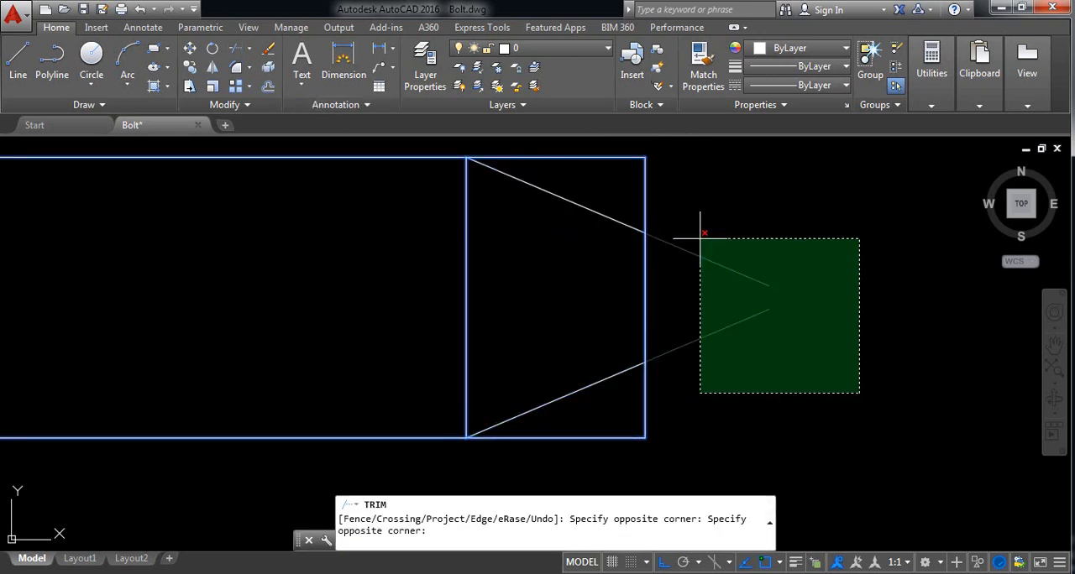
pyautogui.click(700, 233)
# Step: Trim the end edge outside the two slanted lines and the shank's upper edge beyond the inner vertical line
pyautogui.scroll(2, 660, 476)
pyautogui.click(736, 457)
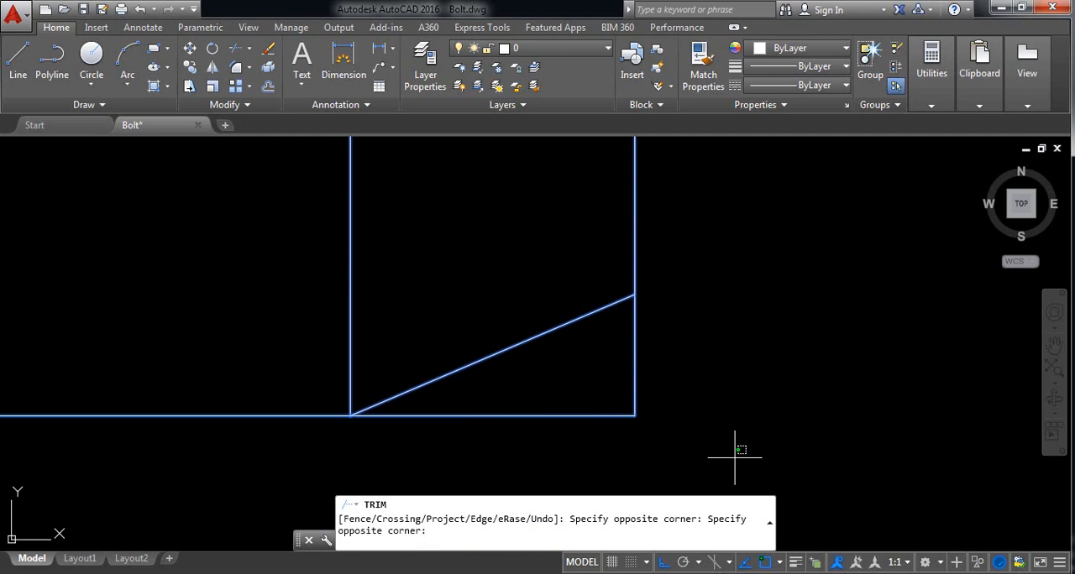
pyautogui.click(602, 370)
pyautogui.scroll(-4, 645, 395)
pyautogui.moveTo(646, 400); pyautogui.dragTo(658, 442, button='middle')
pyautogui.click(717, 293)
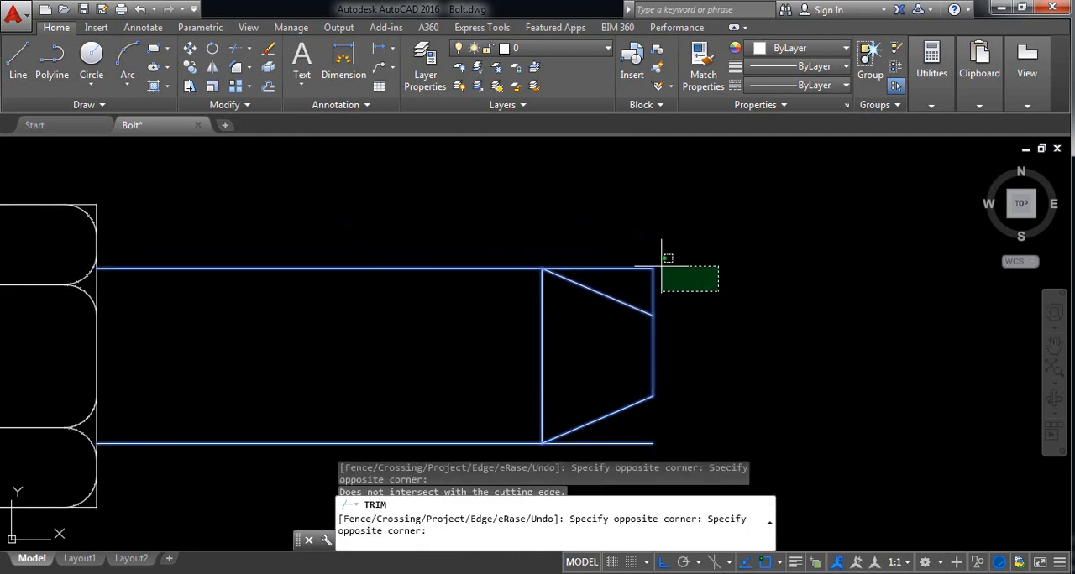
pyautogui.click(643, 243)
pyautogui.press('Return')
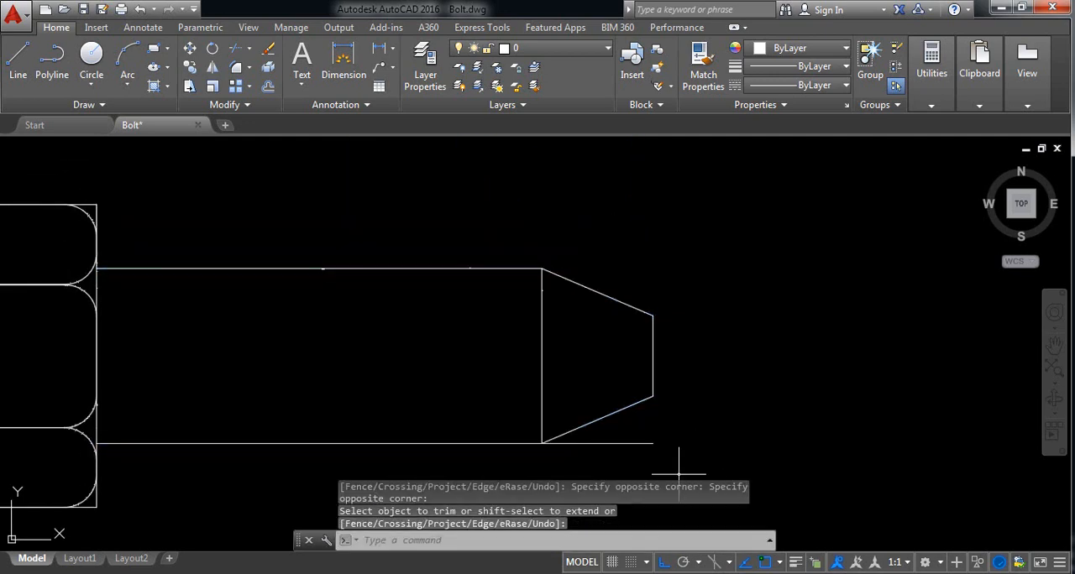
# Step: Delete the leftover horizontal segment below the lower slanted line at the shank's tip
pyautogui.click(679, 463)
pyautogui.click(633, 424)
pyautogui.press('Delete')
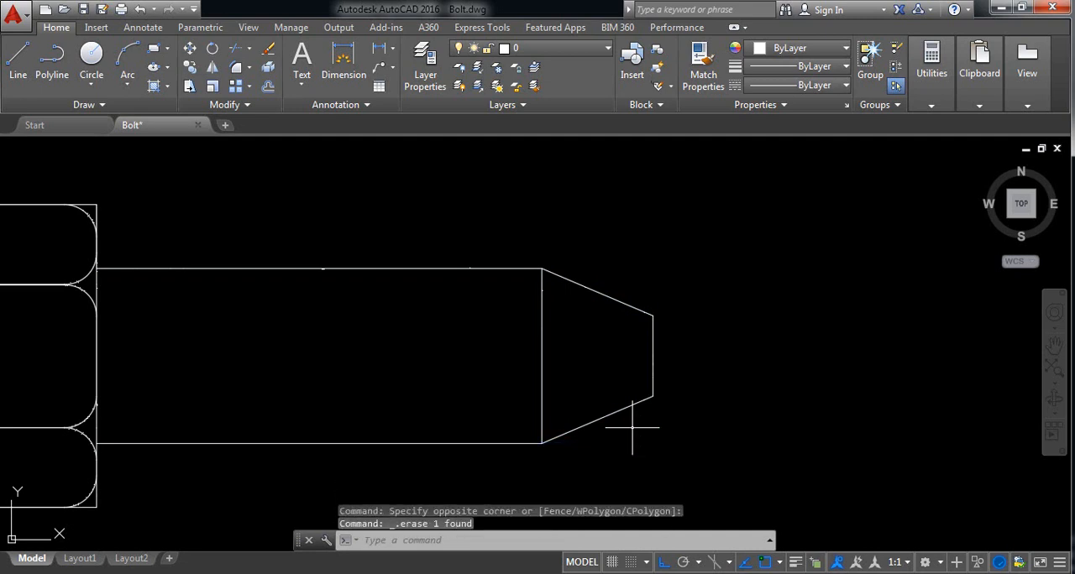
# Step: Add an angular dimension between the lower slanted line and the shank's lower edge, placed just below the tip
pyautogui.scroll(-2, 511, 353)
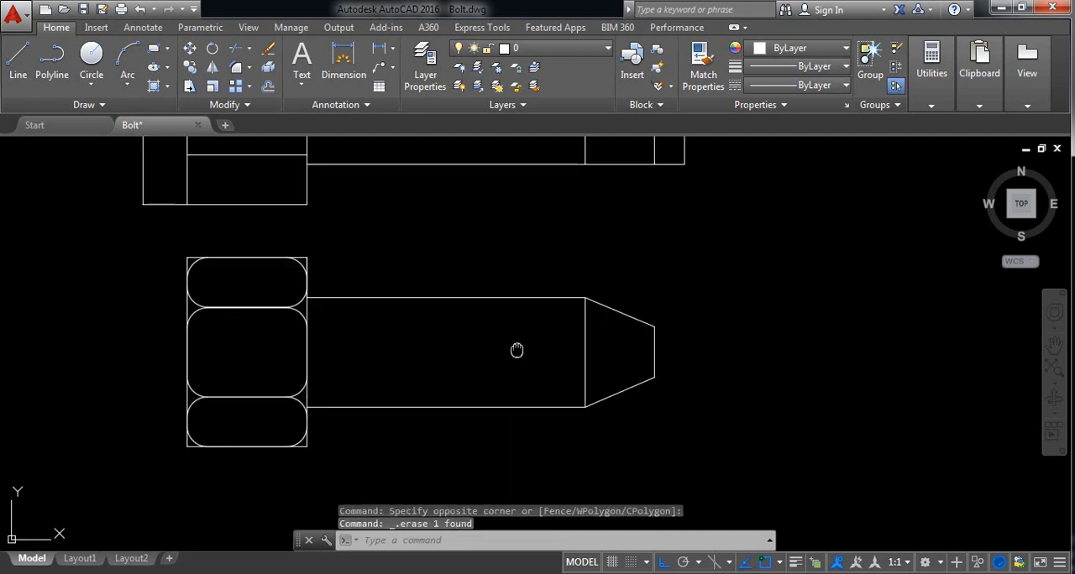
pyautogui.moveTo(512, 353); pyautogui.dragTo(611, 372, button='middle')
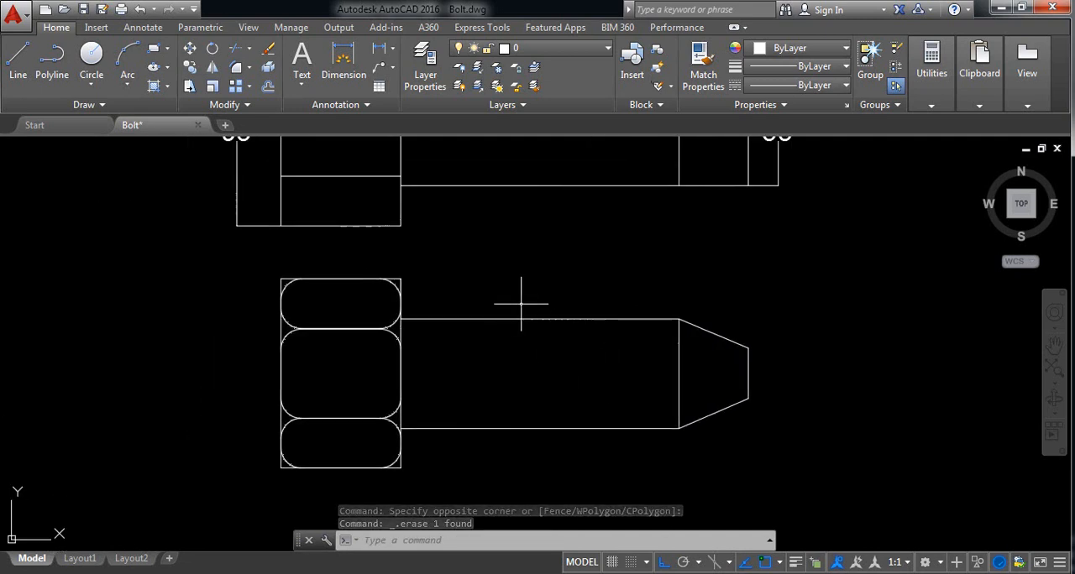
pyautogui.click(380, 50)
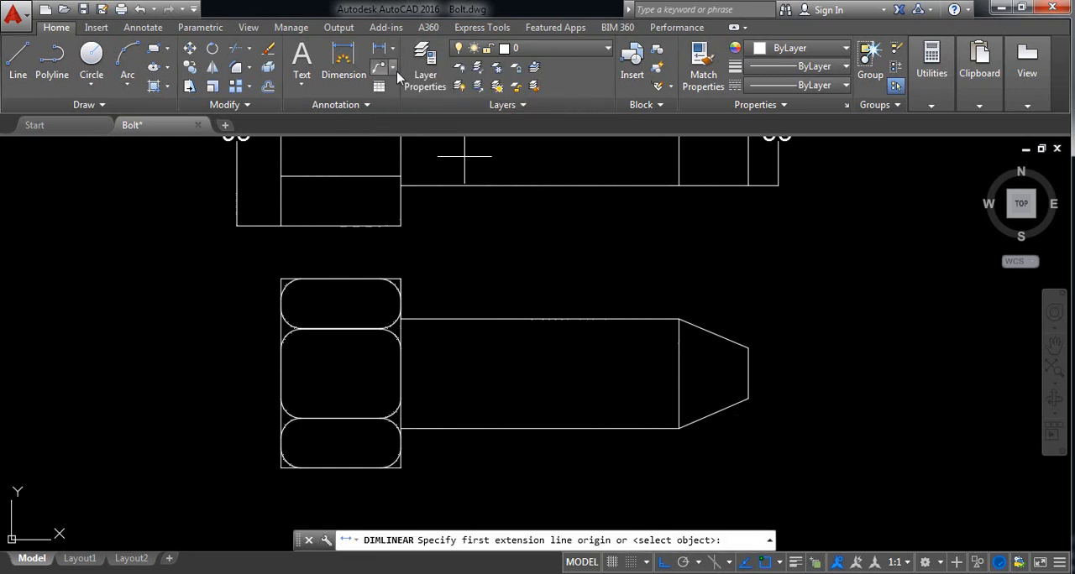
pyautogui.click(395, 52)
pyautogui.click(403, 139)
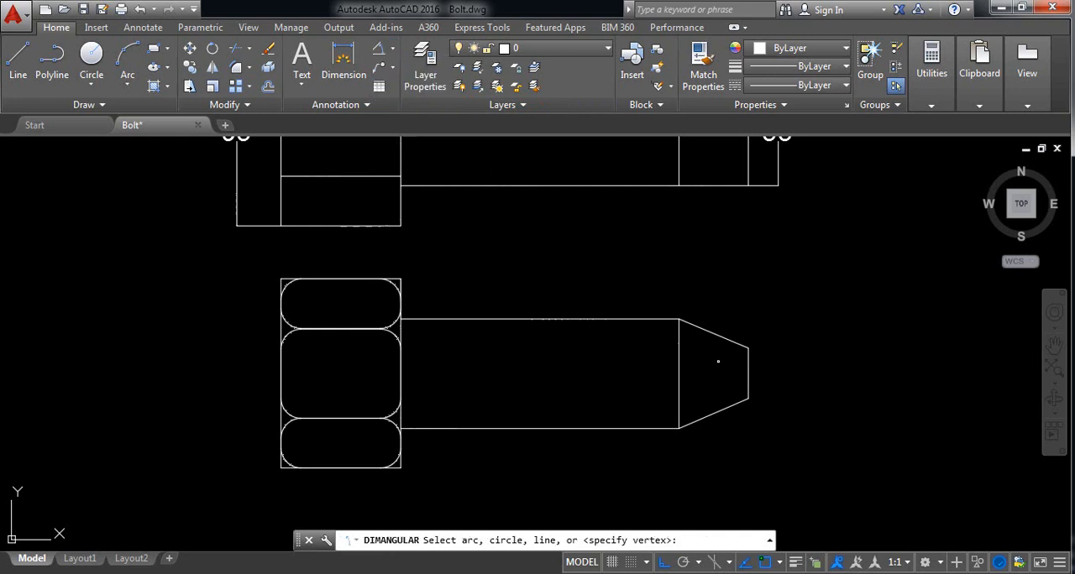
pyautogui.scroll(4, 757, 466)
pyautogui.click(626, 343)
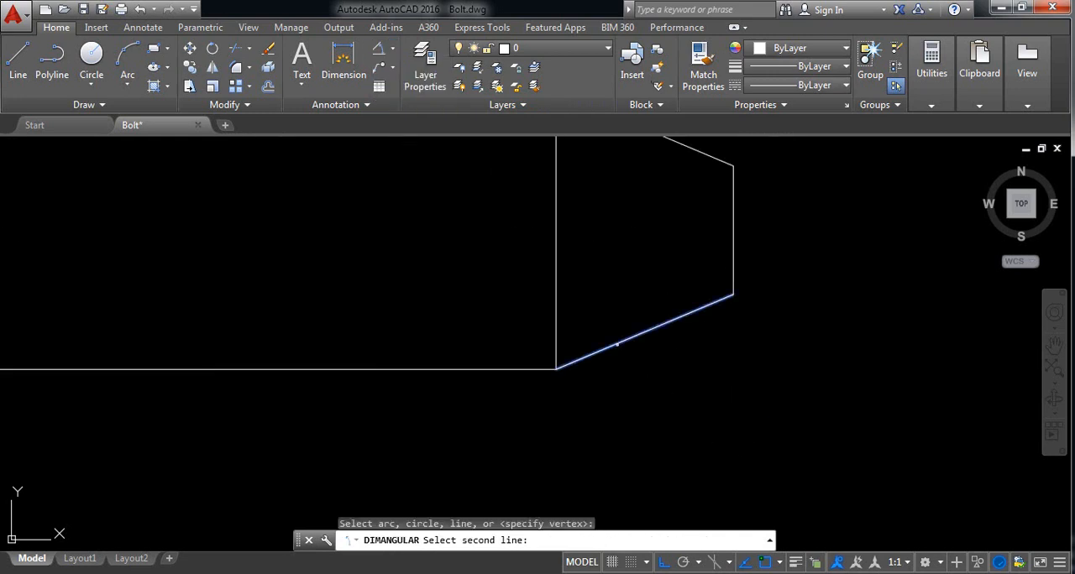
pyautogui.click(515, 368)
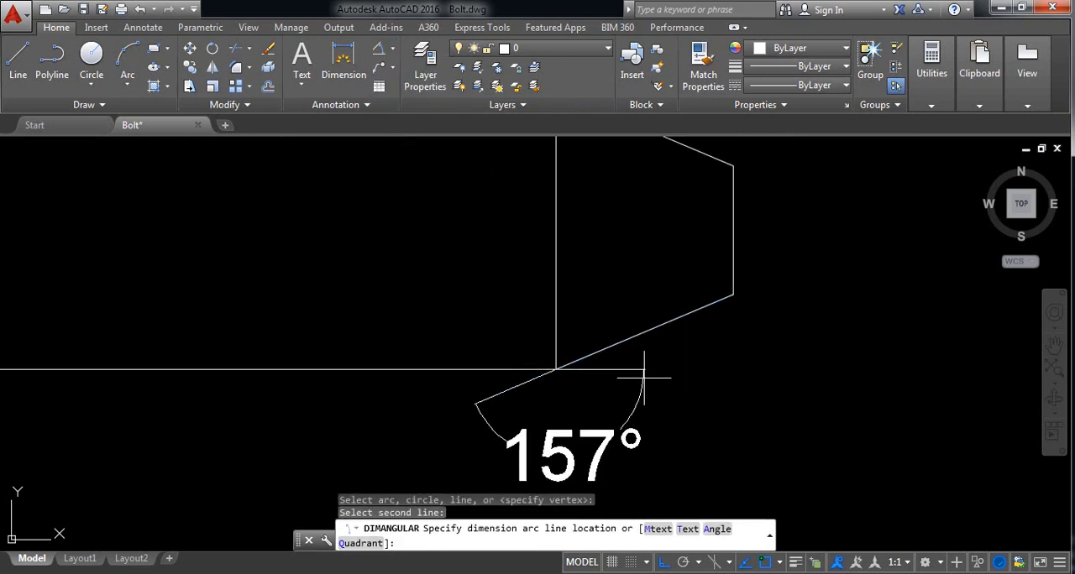
pyautogui.click(715, 353)
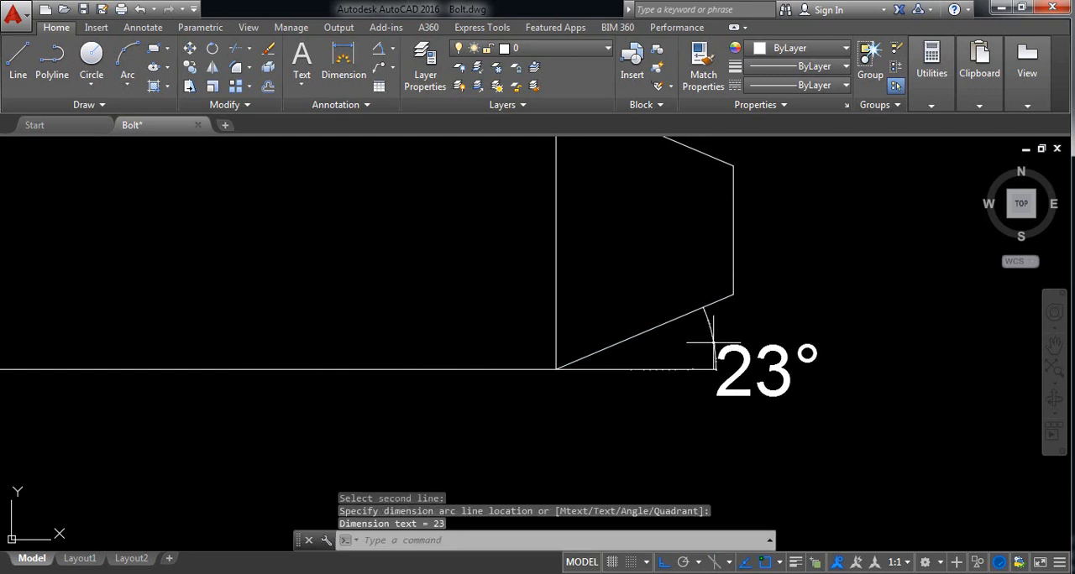
# Step: Add a radius dimension to the upper right fillet of the copied head's upper section, placed outside the head
pyautogui.scroll(-3, 726, 369)
pyautogui.moveTo(475, 346); pyautogui.dragTo(541, 371, button='middle')
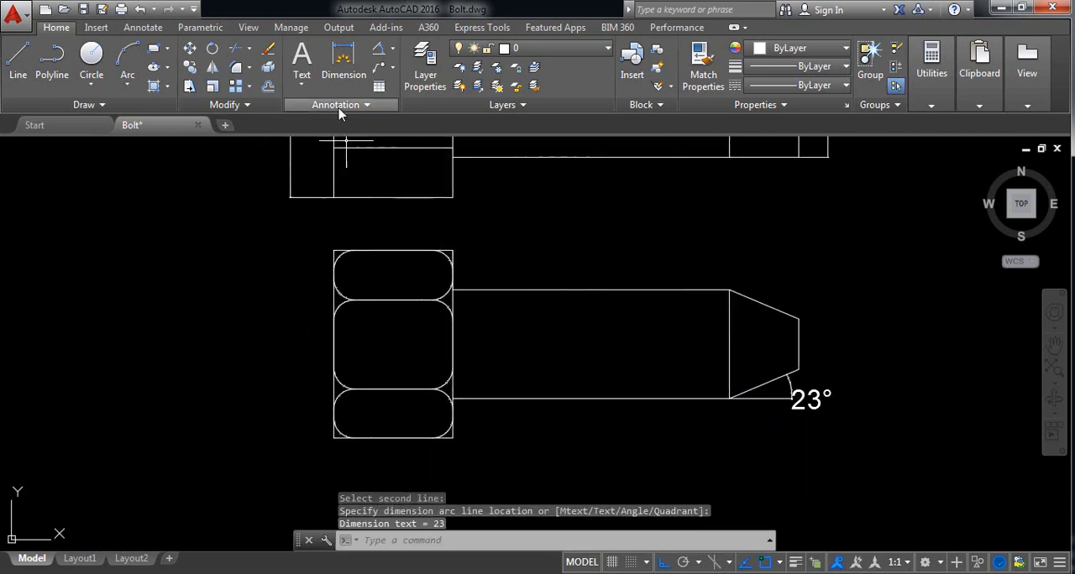
pyautogui.click(393, 51)
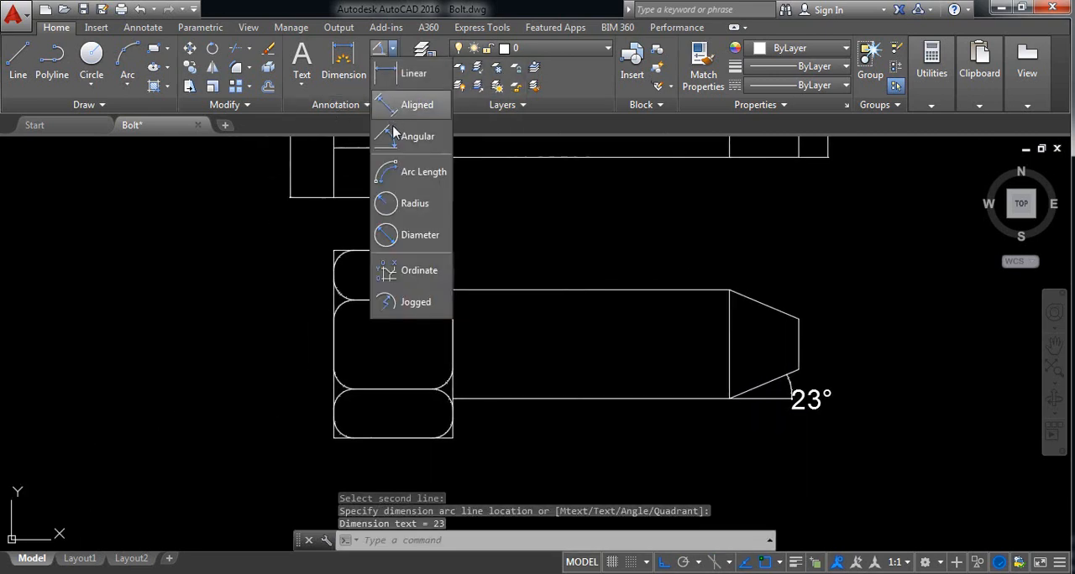
pyautogui.click(410, 208)
pyautogui.scroll(4, 427, 308)
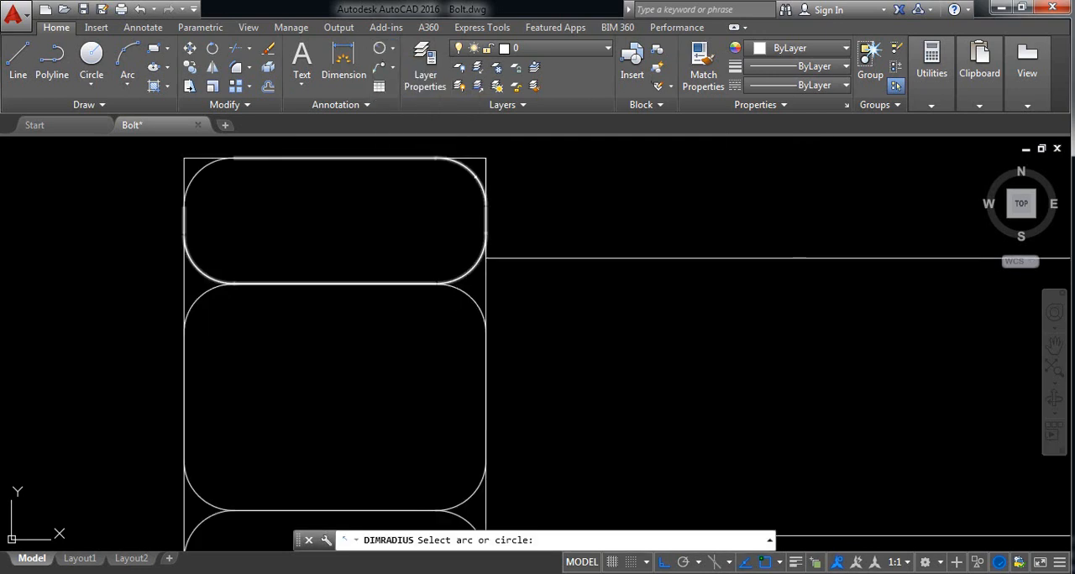
pyautogui.click(487, 200)
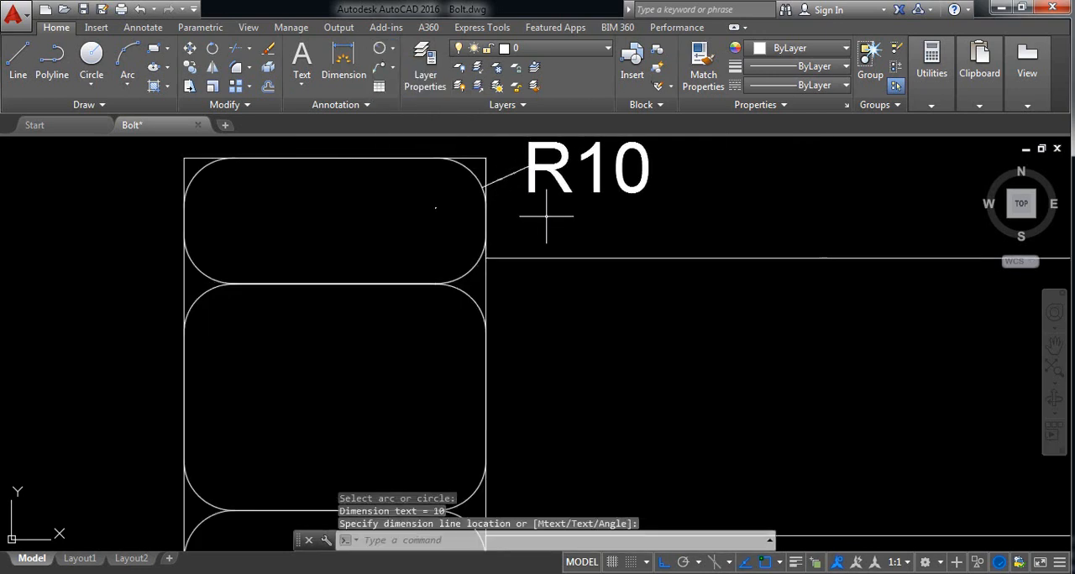
pyautogui.scroll(-4, 588, 216)
pyautogui.moveTo(587, 216)
pyautogui.mouseDown(button='middle')
pyautogui.moveTo(515, 283)
pyautogui.moveTo(545, 293)
pyautogui.moveTo(532, 339)
pyautogui.moveTo(547, 342)
pyautogui.moveTo(547, 366)
pyautogui.mouseUp(button='middle')
pyautogui.scroll(-2, 509, 281)
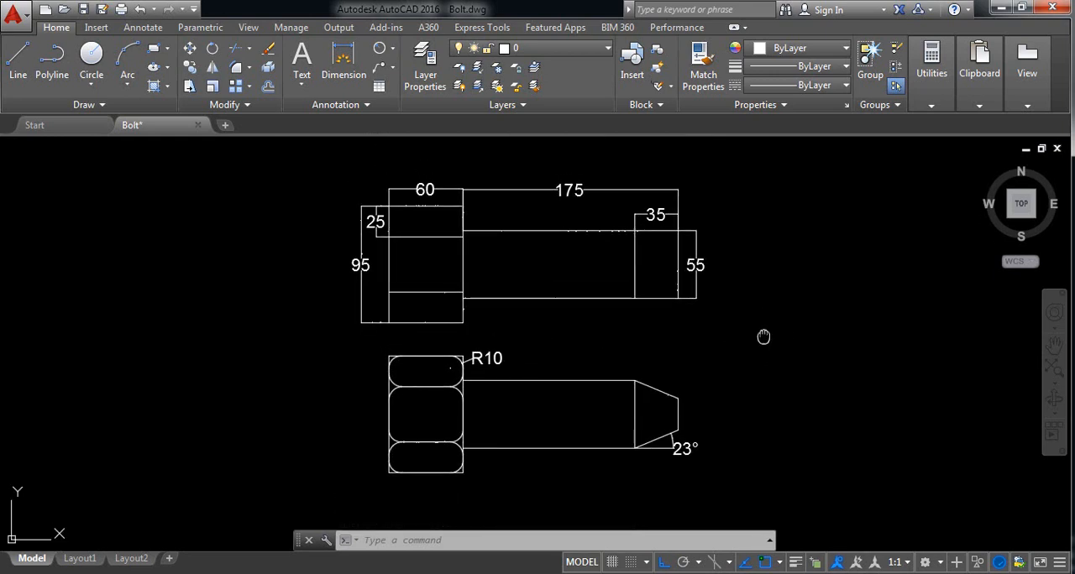